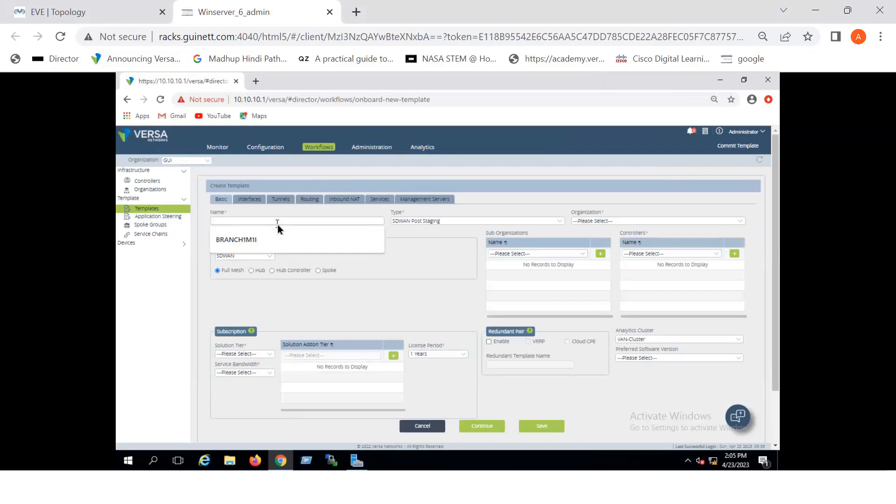
Name the new template BRANCH1M1I
type("BRANCH")
type("-GU")
key("BackSpace")
key("BackSpace")
key("BackSpace")
type("M")
key("BackSpace")
type("1M1")
left_click(402, 288)
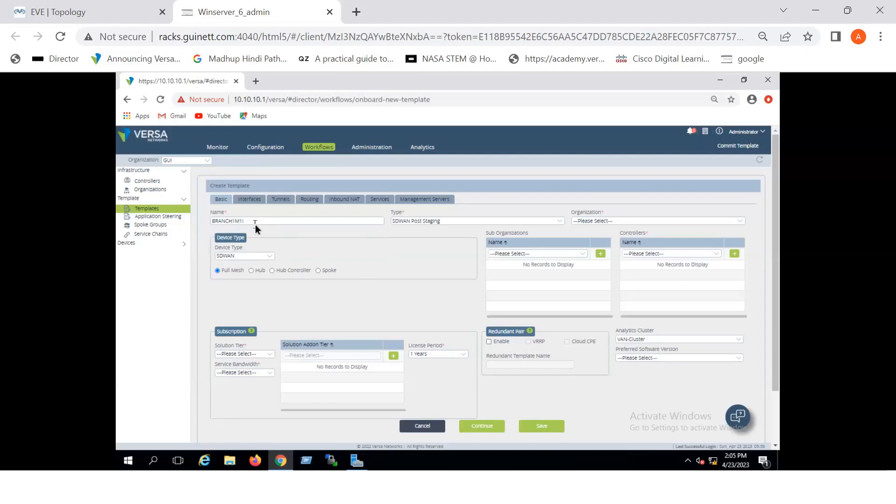
Assign the template to organization GUI with device type SDWAN and solution tier Prime-SDWAN
left_click(596, 222)
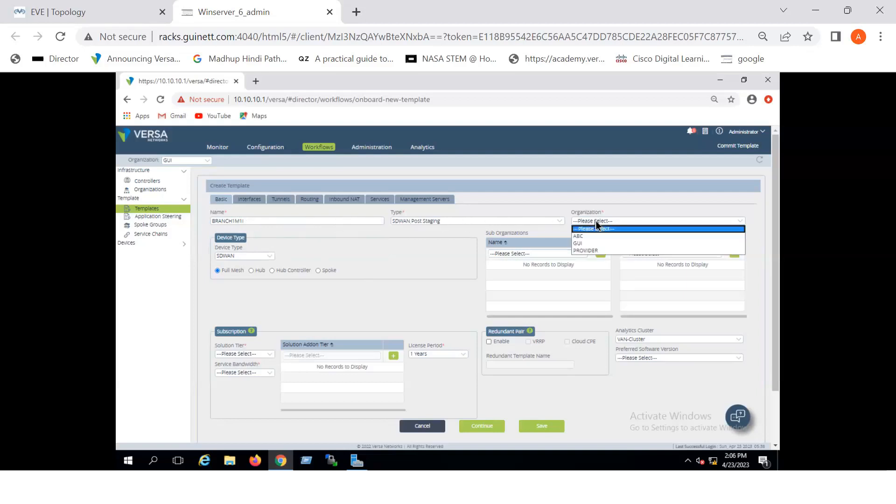
left_click(587, 244)
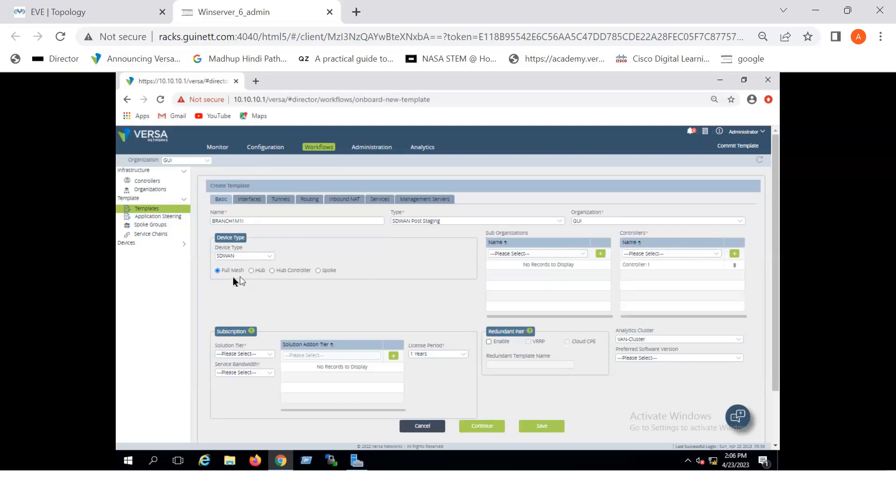
left_click(268, 257)
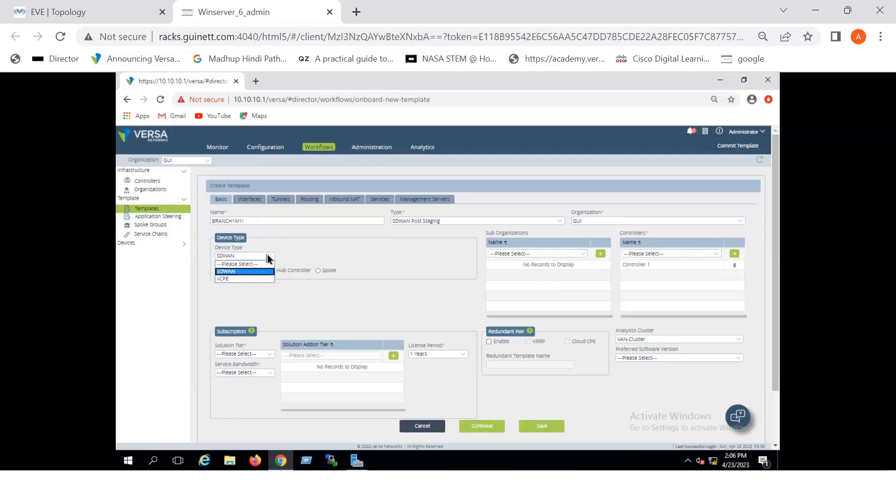
left_click(238, 272)
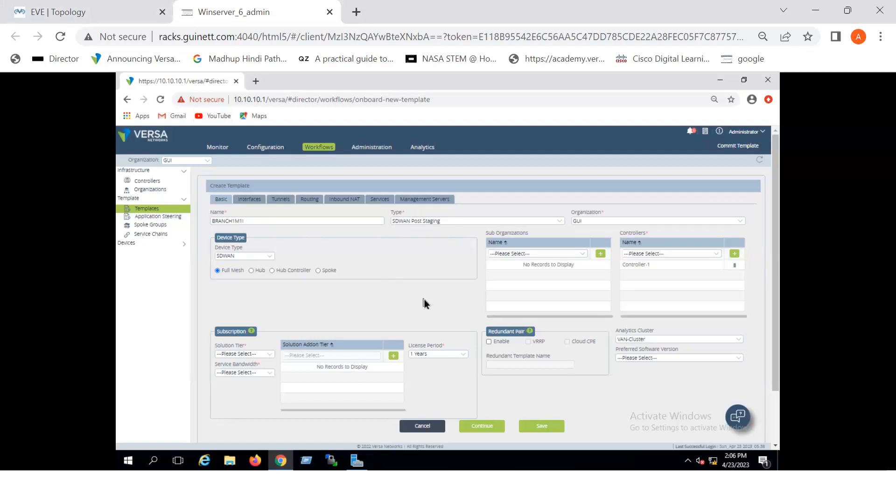
left_click(257, 354)
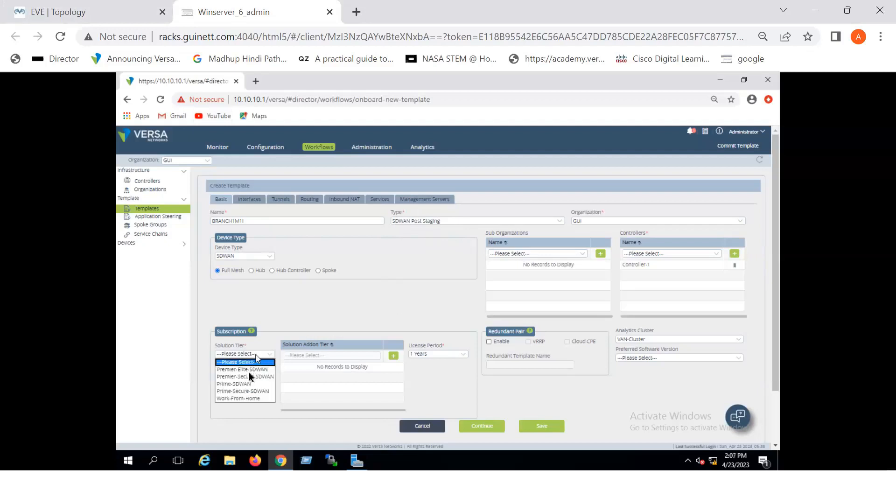
left_click(240, 384)
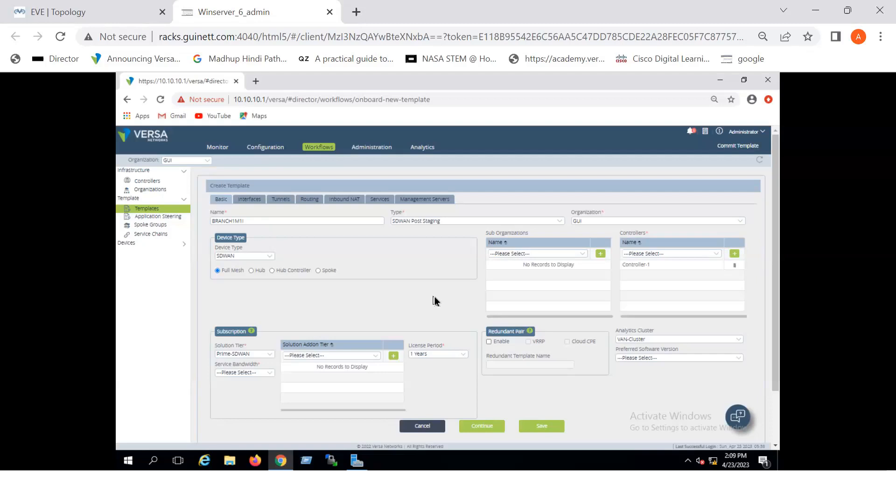
Try the SDWAN Staging type with its interface settings, and discard the unsaved template
left_click(482, 222)
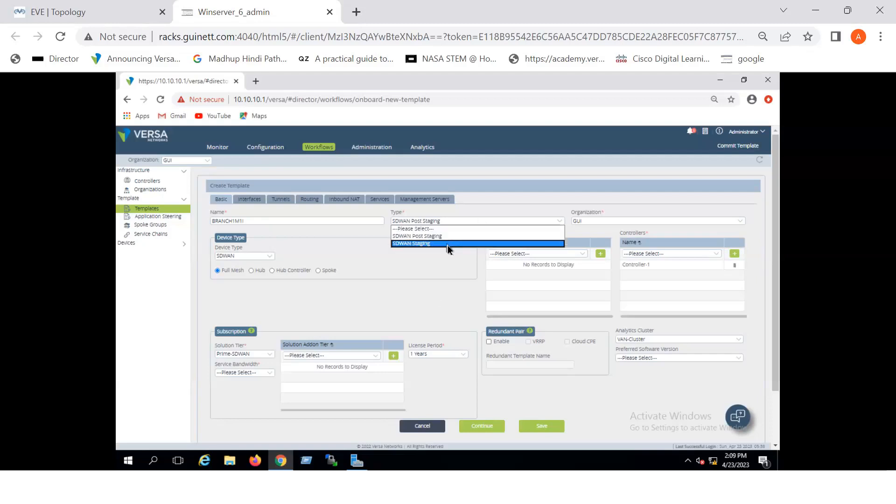
left_click(447, 244)
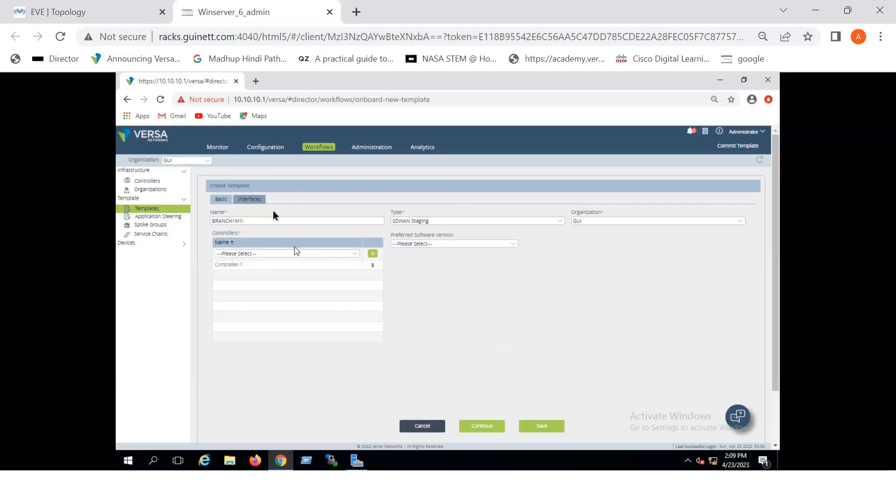
left_click(251, 200)
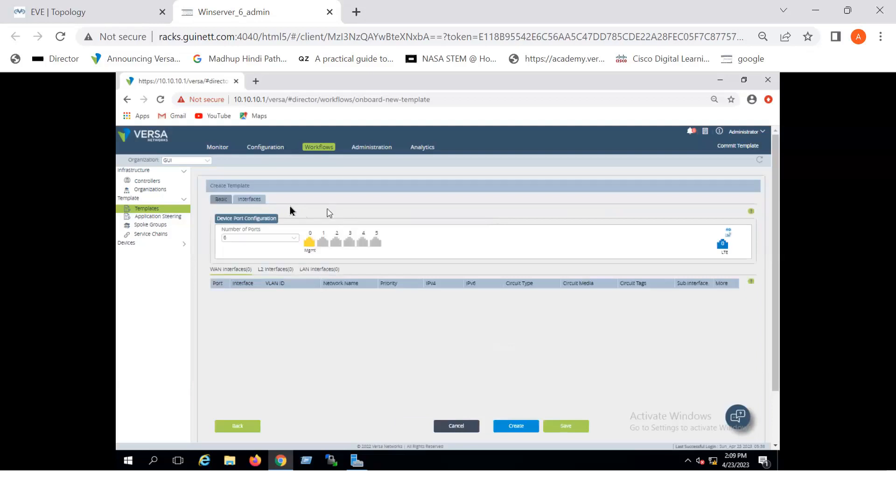
left_click(224, 200)
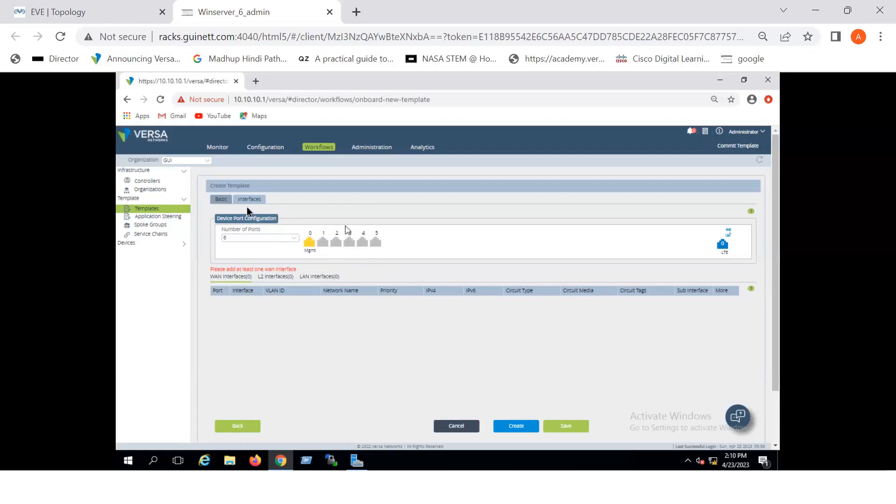
left_click(457, 428)
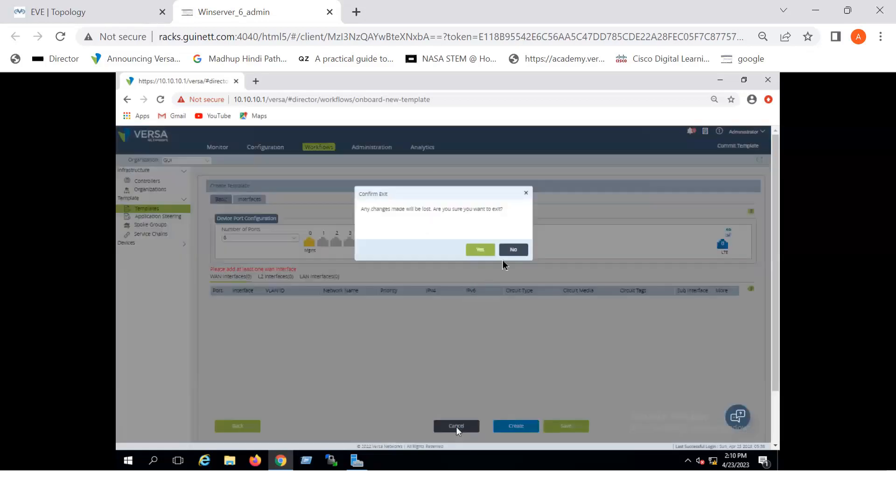
left_click(482, 250)
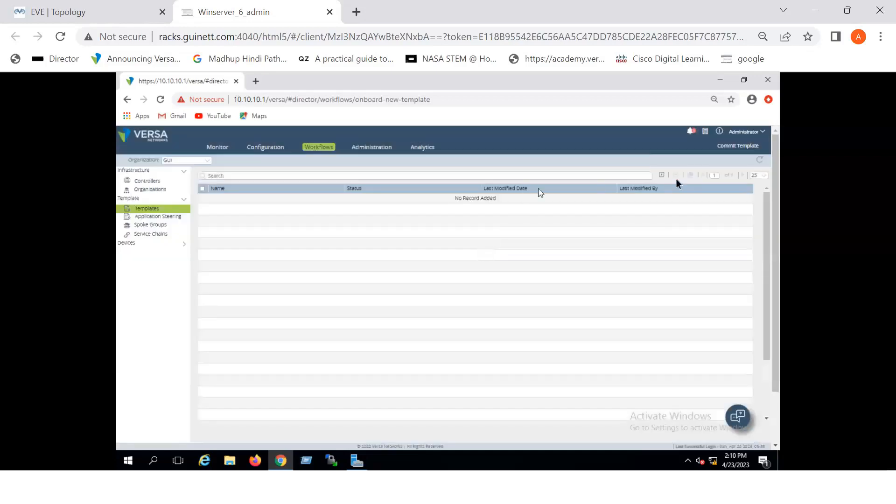
Start a new workflow template and name it BRANCH1M1I-PRE
left_click(662, 175)
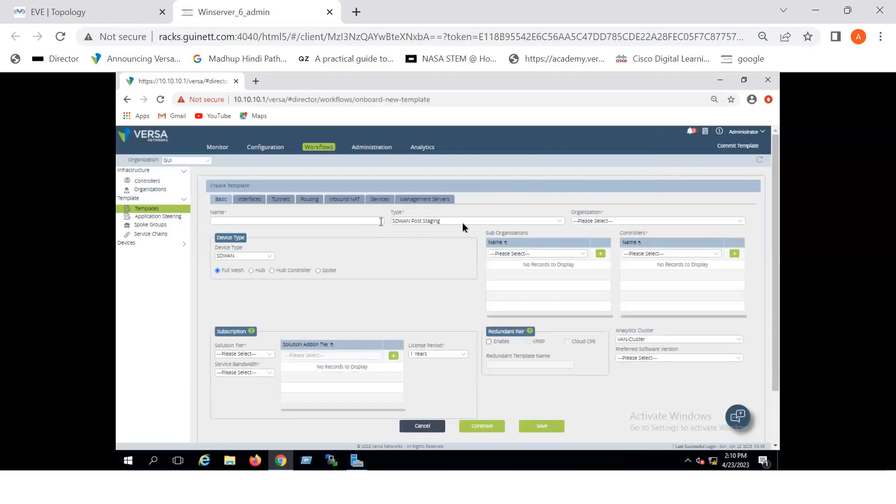
left_click(462, 222)
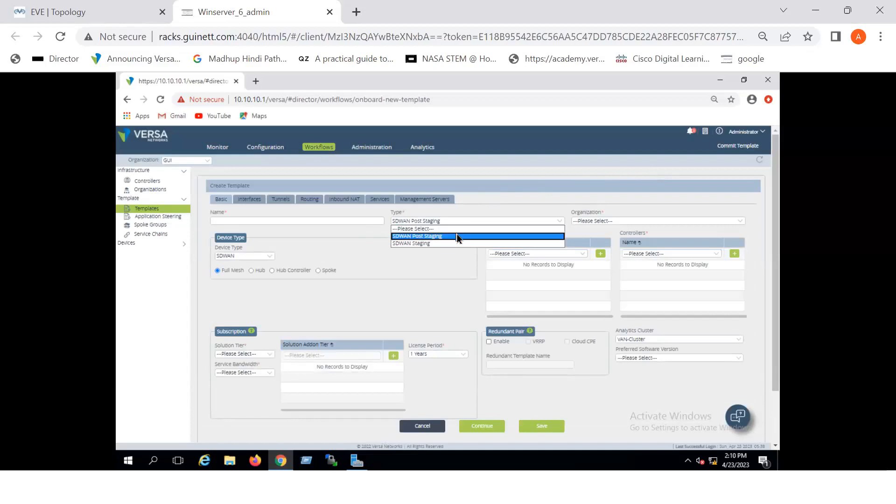
left_click(457, 236)
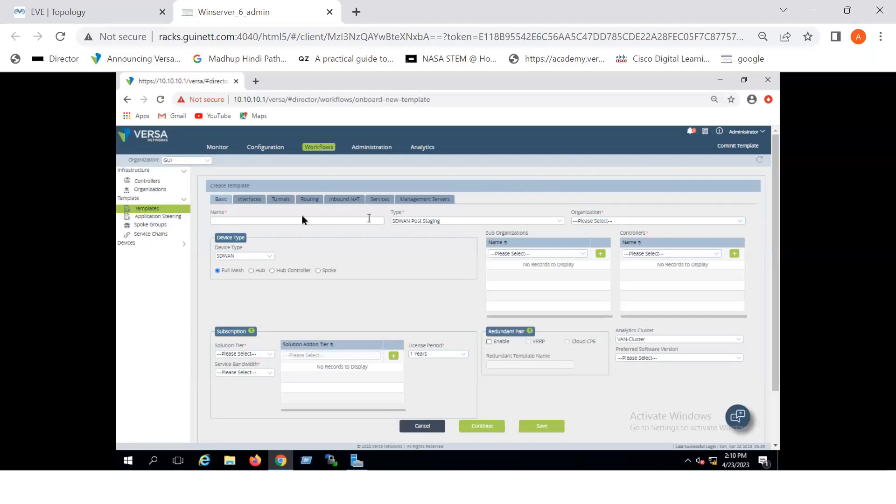
left_click(273, 222)
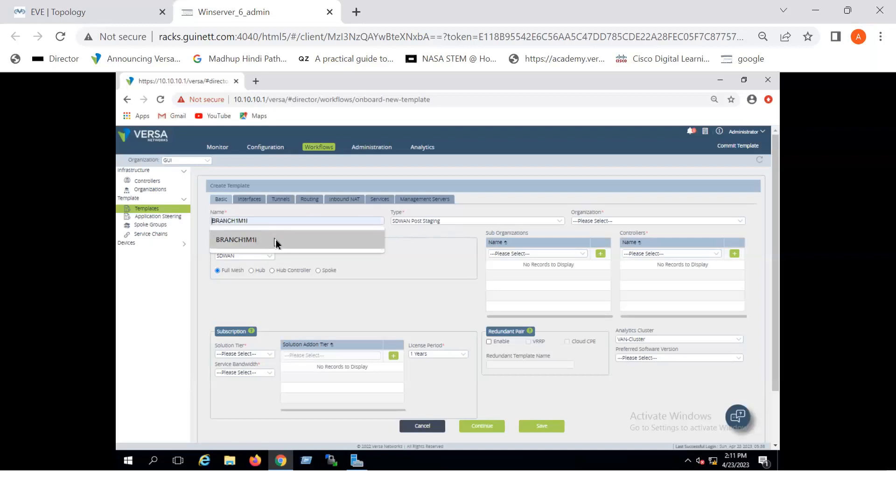
left_click(275, 239)
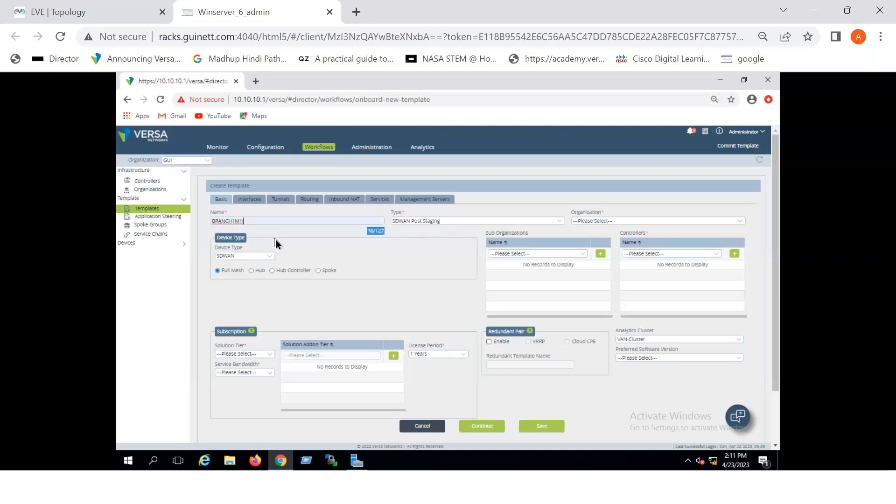
left_click(412, 274)
left_click(466, 223)
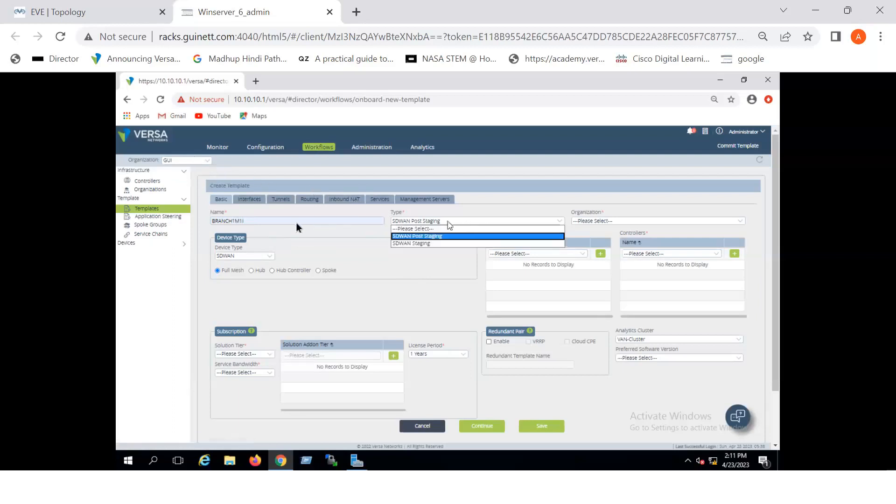
left_click(260, 219)
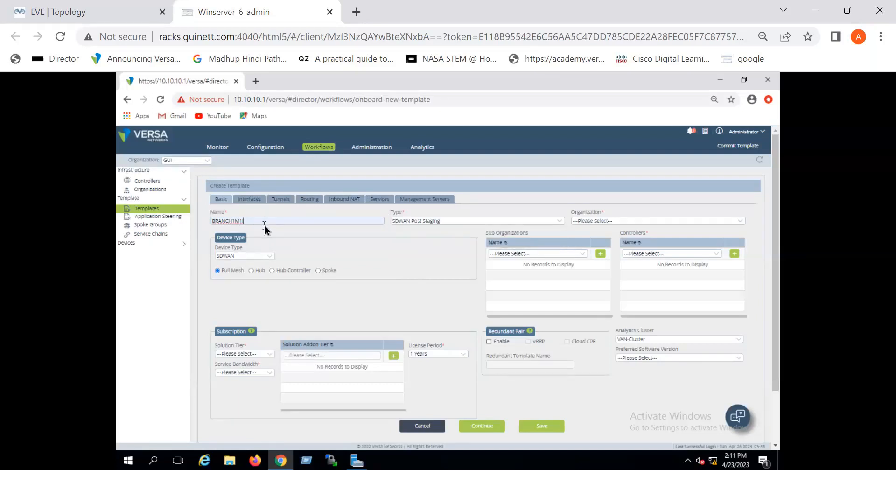
type("-")
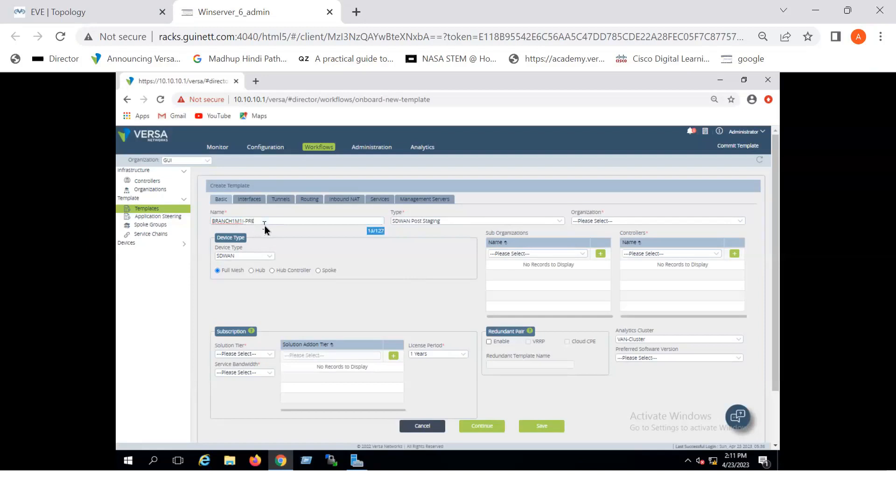
type("PRE")
left_click(406, 265)
Set the template's type to SDWAN Staging and its organization to GUI
left_click(458, 220)
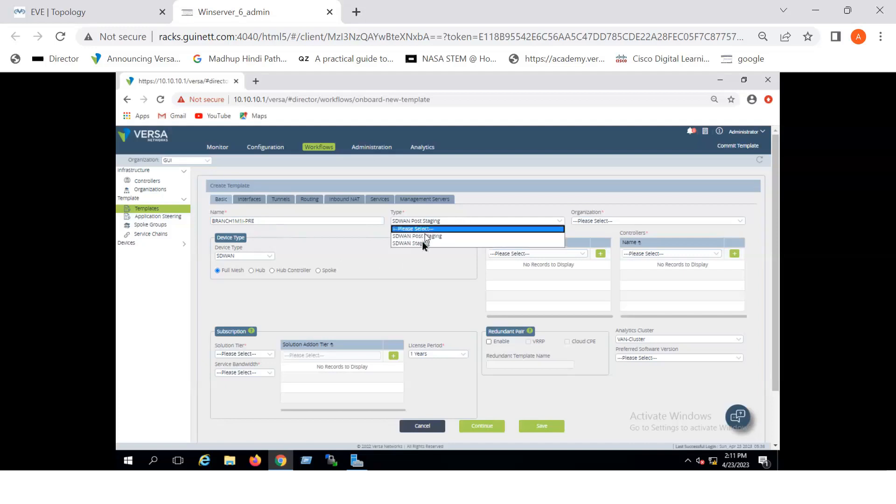
left_click(422, 242)
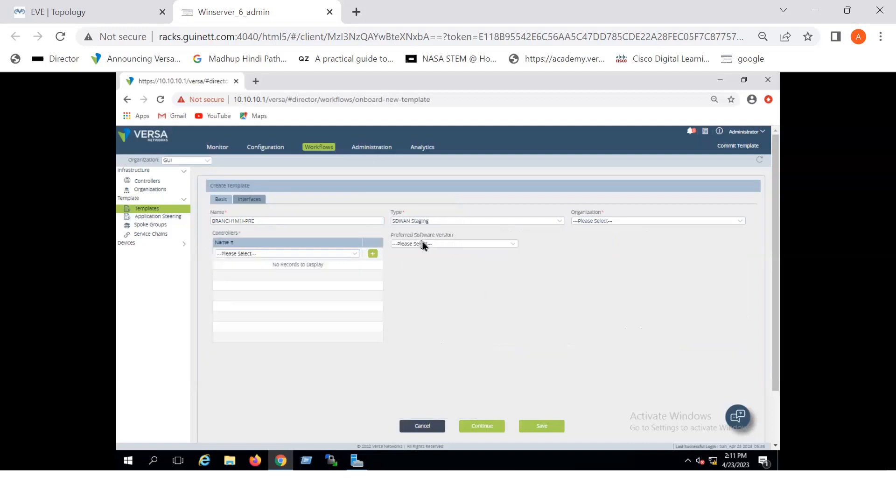
left_click(620, 220)
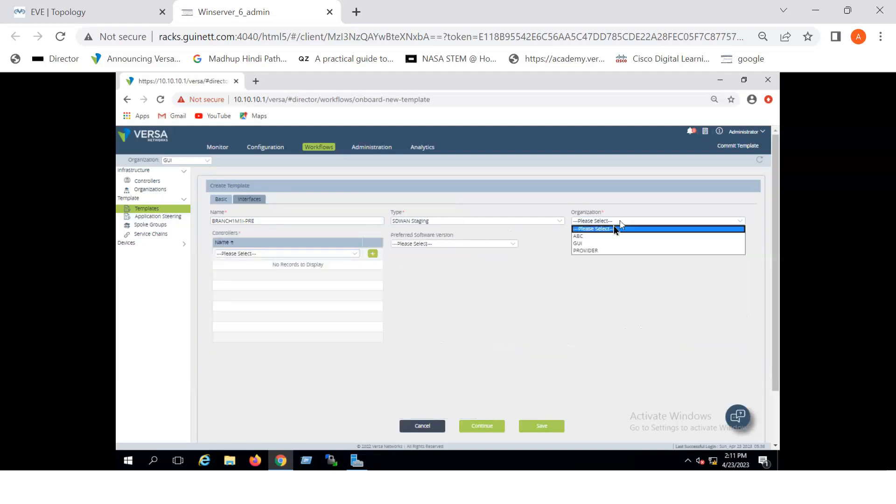
left_click(585, 243)
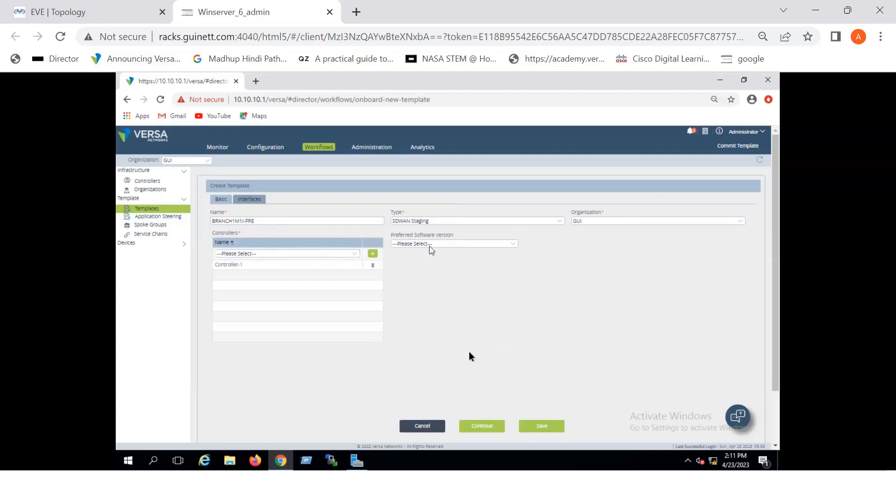
Configure port 1 as a WAN interface on the MPLS network, and create the template
left_click(483, 426)
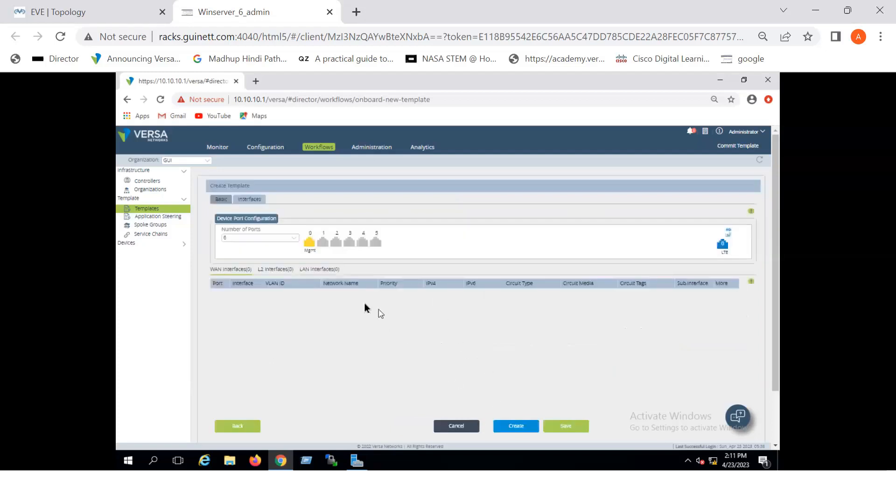
left_click(323, 243)
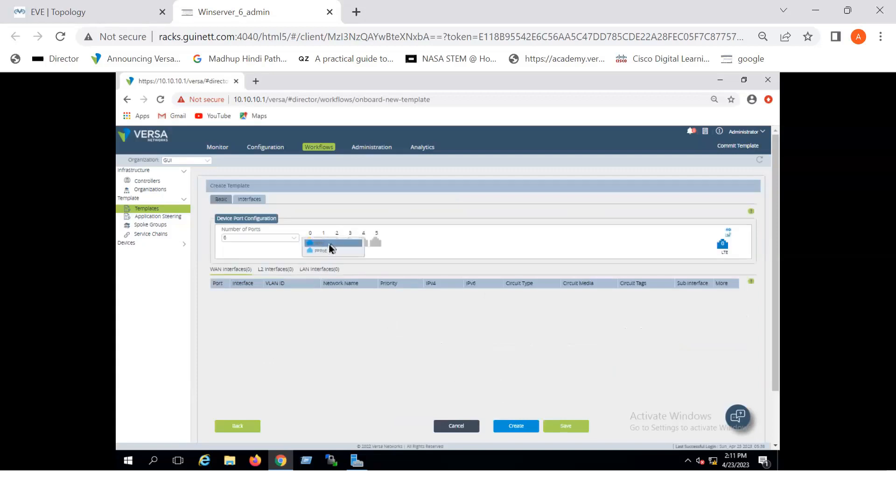
left_click(327, 244)
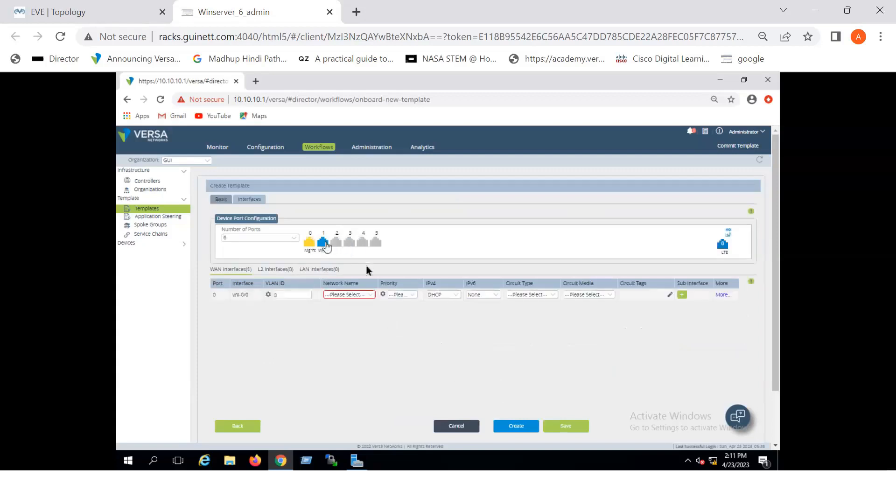
left_click(341, 296)
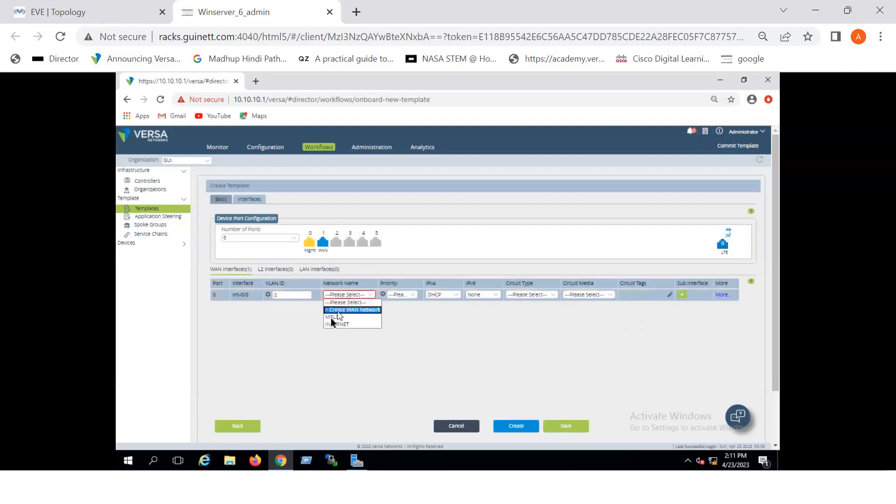
left_click(331, 321)
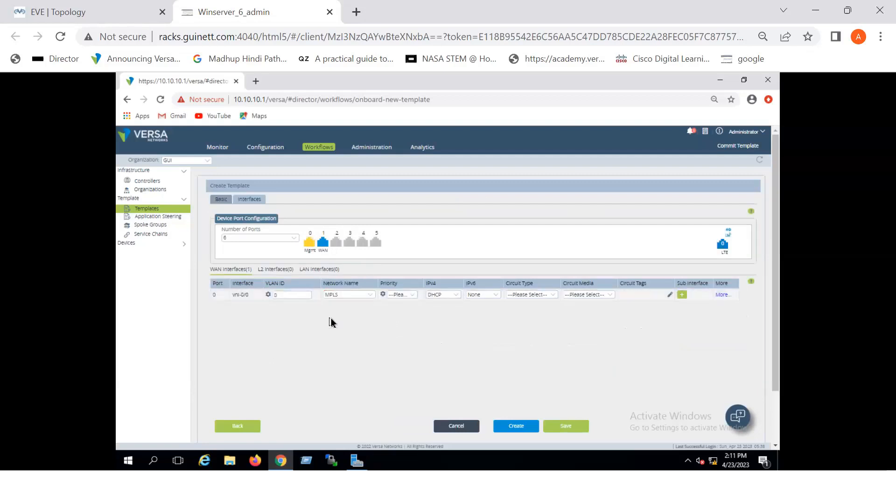
left_click(517, 427)
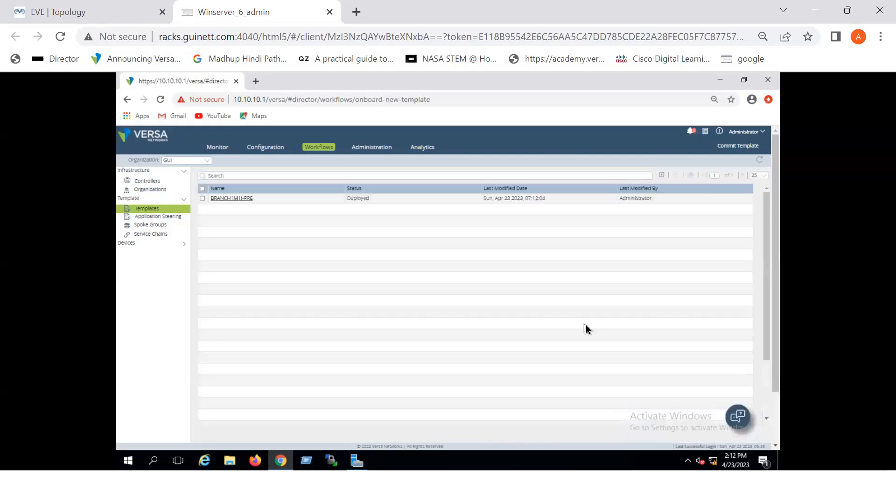
Start a new workflow template and name it BRANCH1M1I-POST
left_click(662, 176)
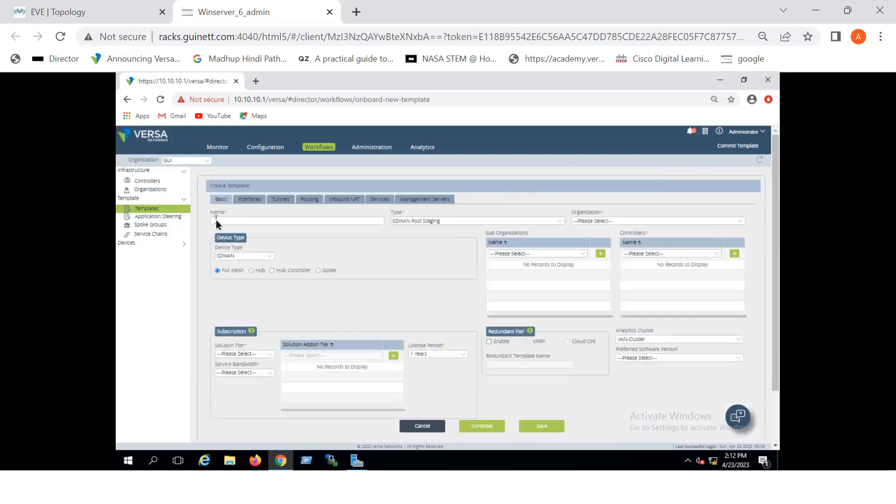
left_click(217, 223)
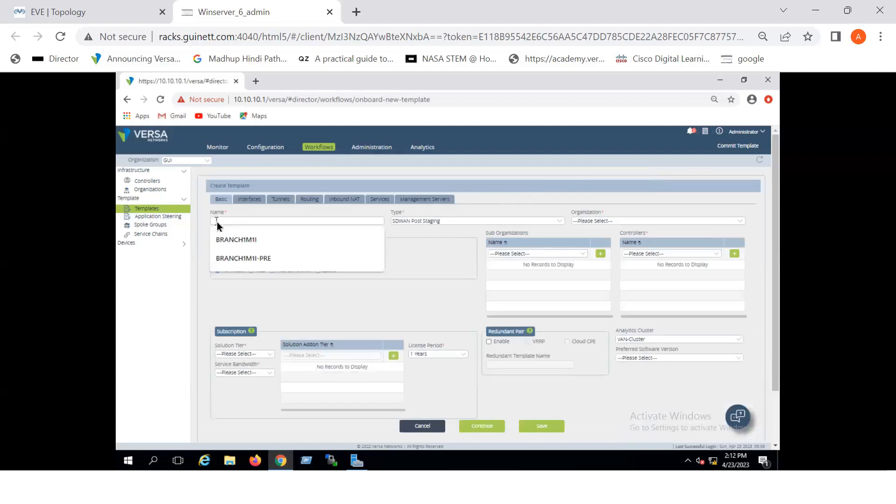
left_click(242, 260)
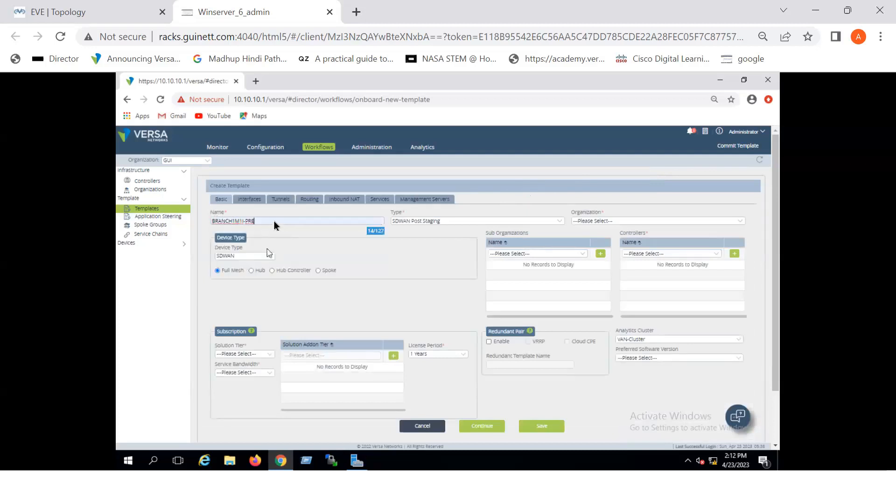
key("BackSpace")
key("BackSpace")
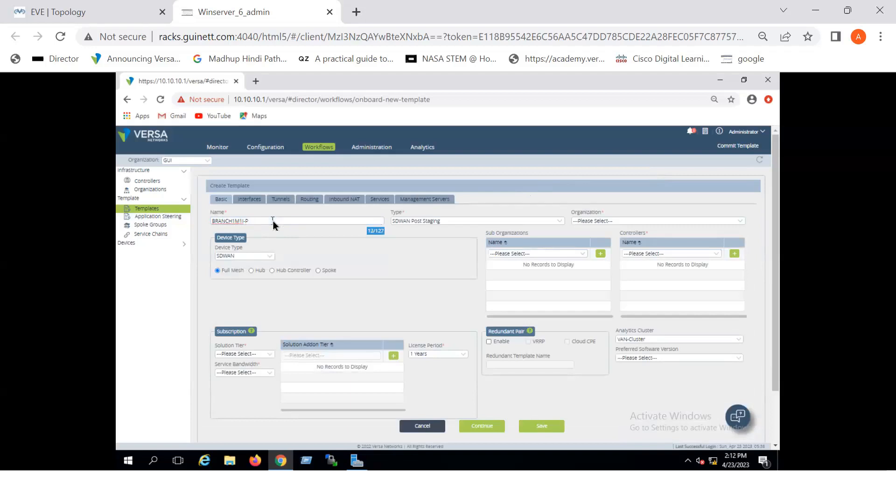
type("OST")
Assign the post-staging template to organization GUI with Controller-1 as its controller
left_click(394, 260)
left_click(618, 222)
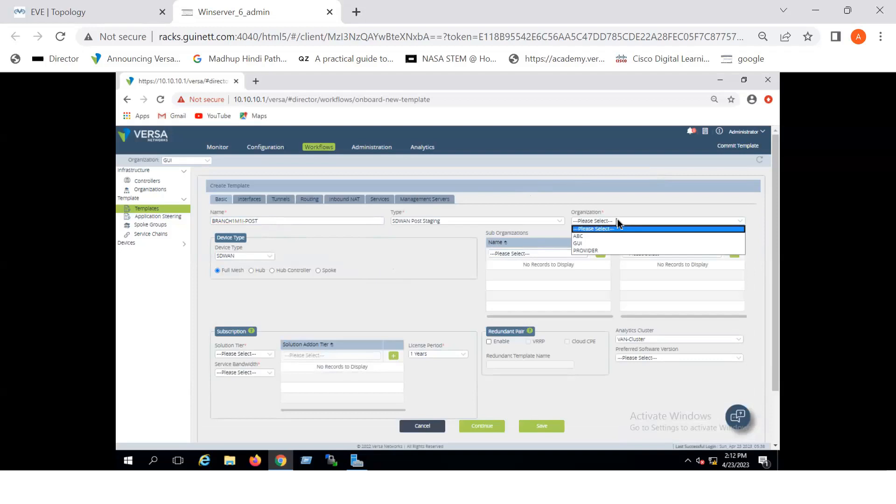
left_click(587, 244)
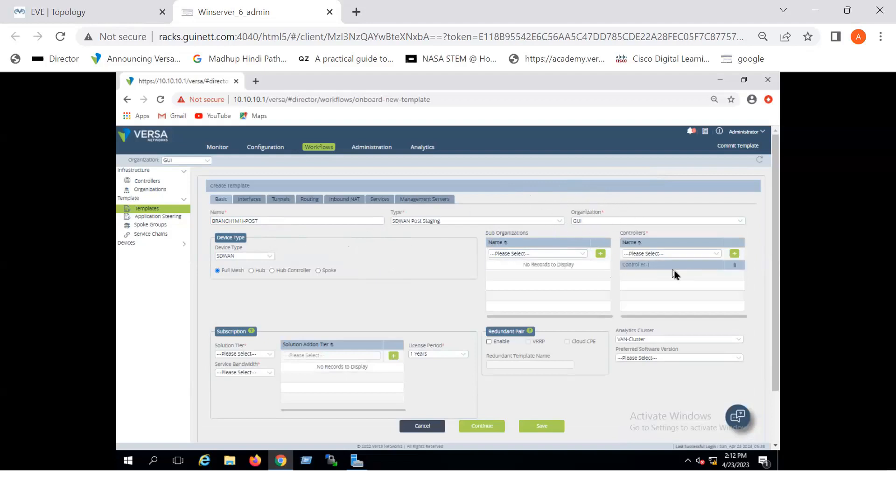
Set the subscription's solution tier to Prime-SDWAN and its service bandwidth to 50 Mbps
left_click(248, 358)
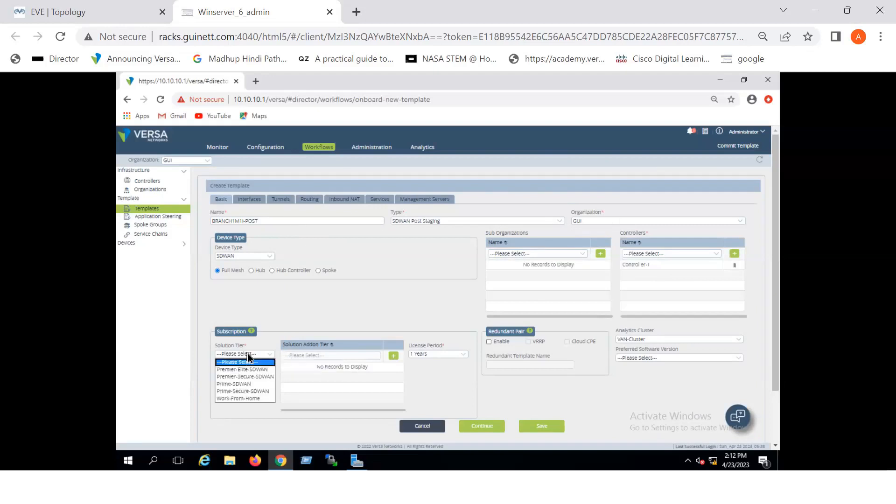
left_click(238, 383)
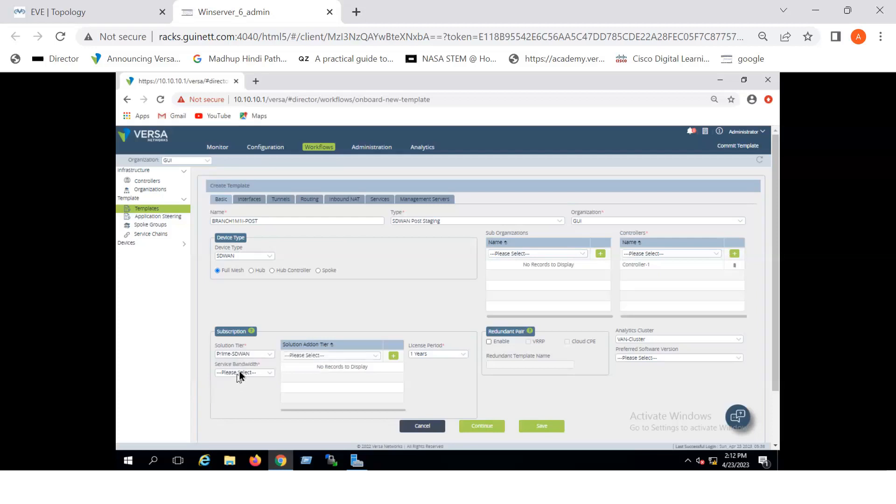
left_click(240, 371)
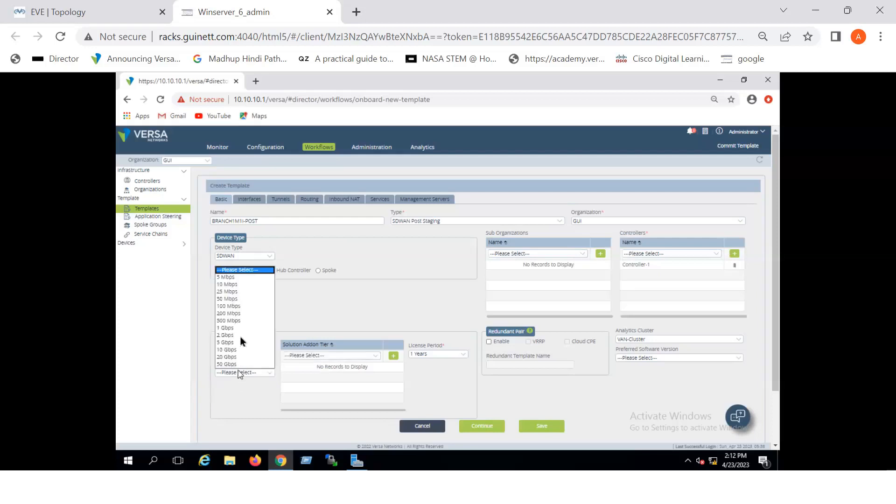
left_click(232, 300)
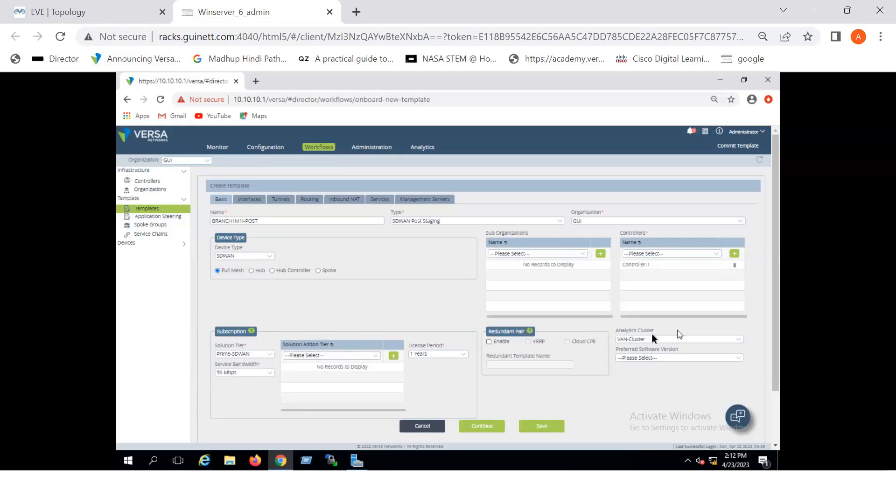
Configure device port 1 as a WAN interface on the MPLS network
left_click(483, 426)
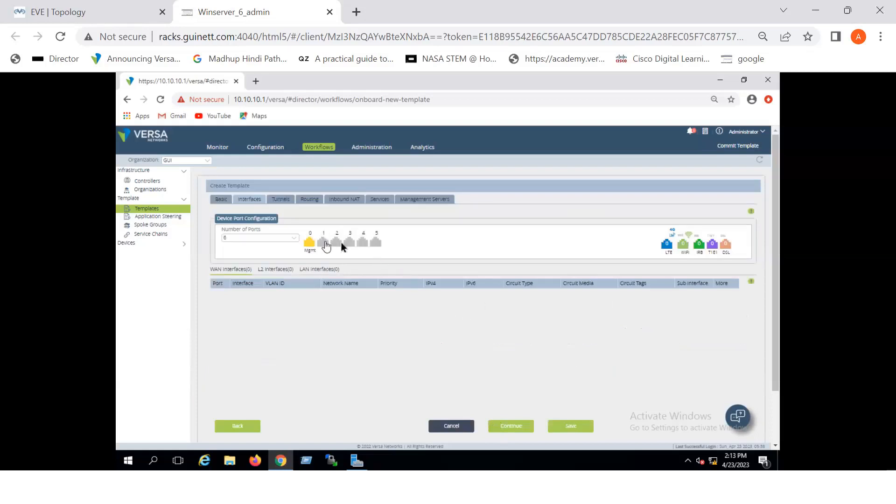
left_click(323, 244)
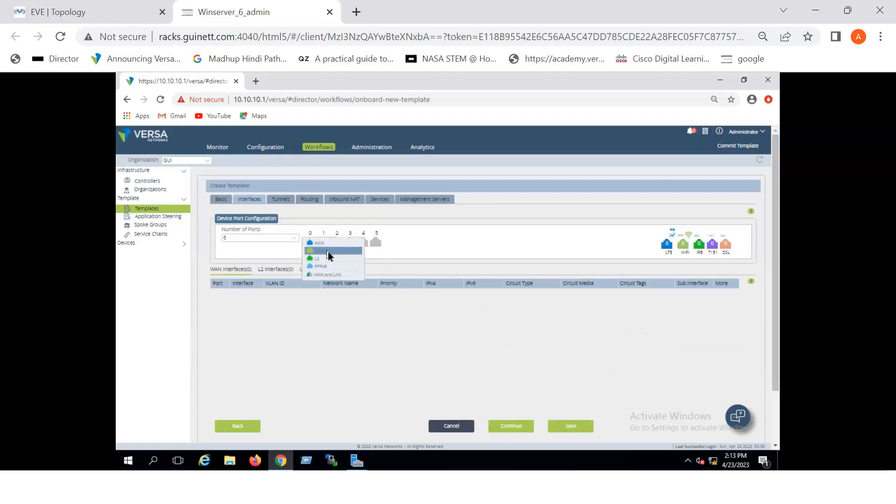
left_click(404, 235)
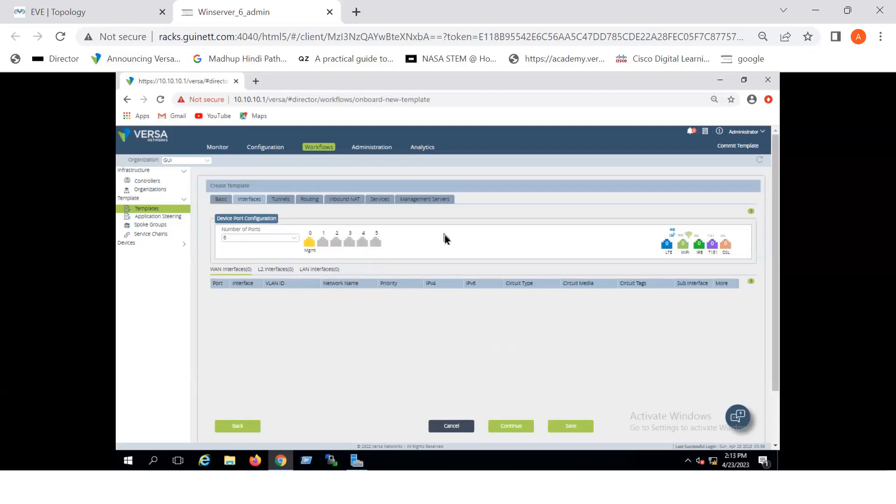
left_click(324, 244)
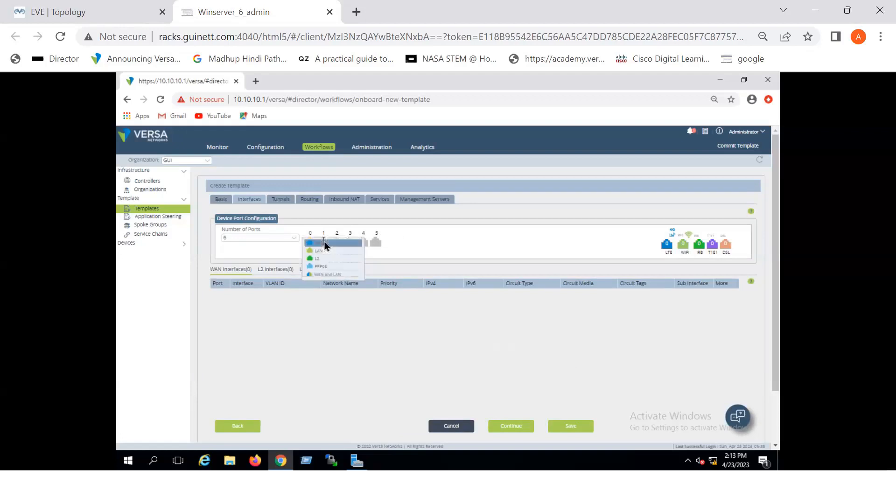
left_click(325, 245)
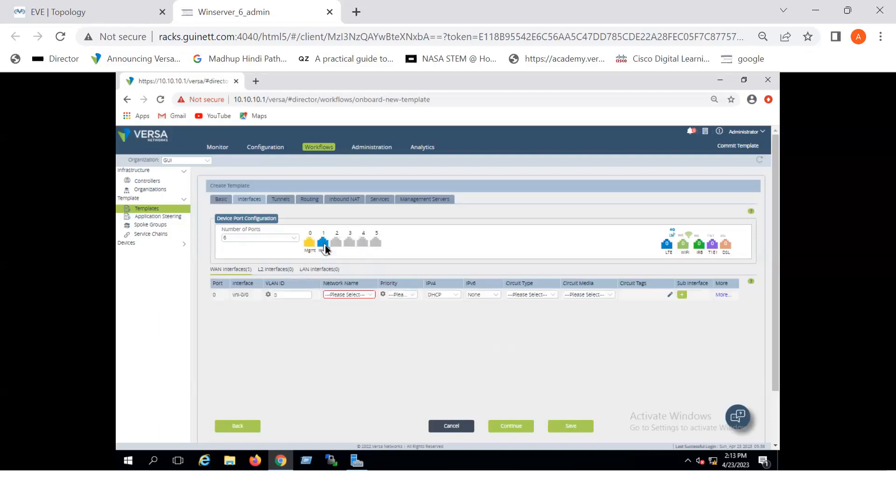
left_click(344, 295)
left_click(338, 317)
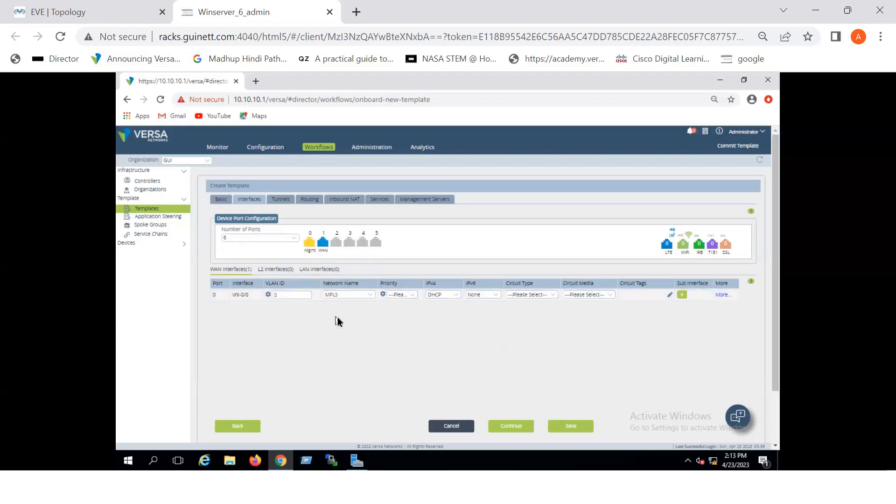
Configure device port 2 as a WAN interface on the INTERNET network
left_click(337, 244)
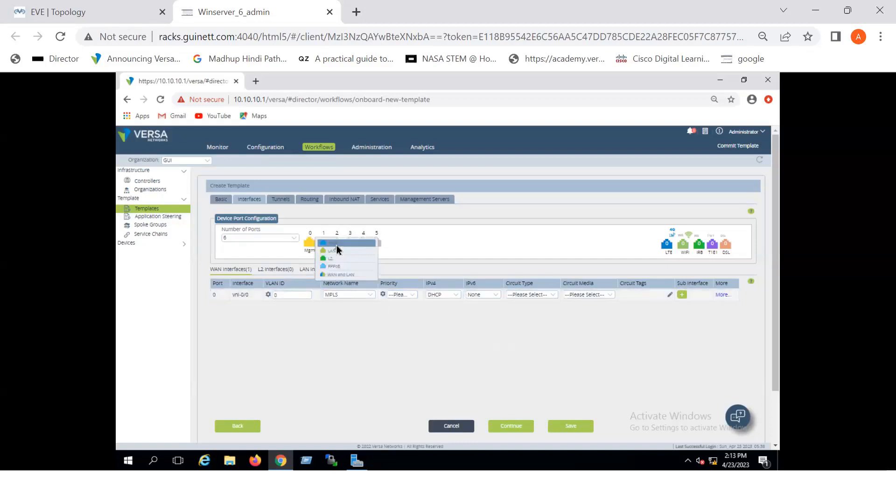
left_click(337, 245)
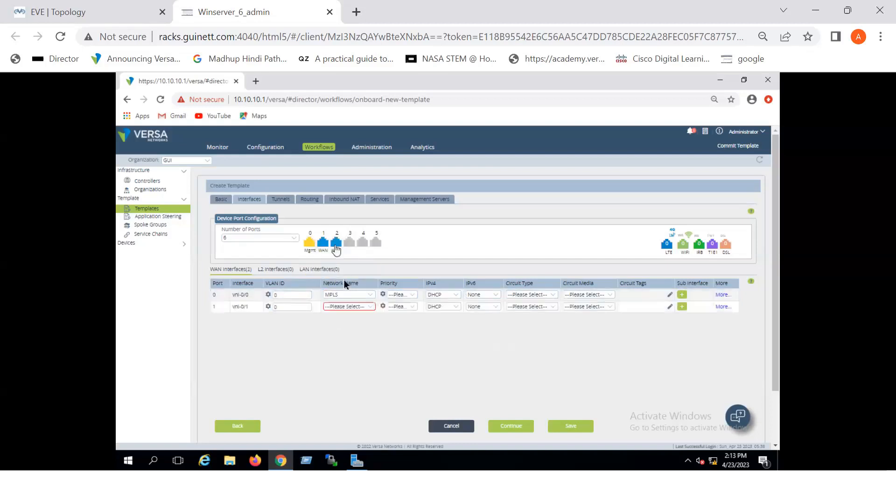
left_click(346, 307)
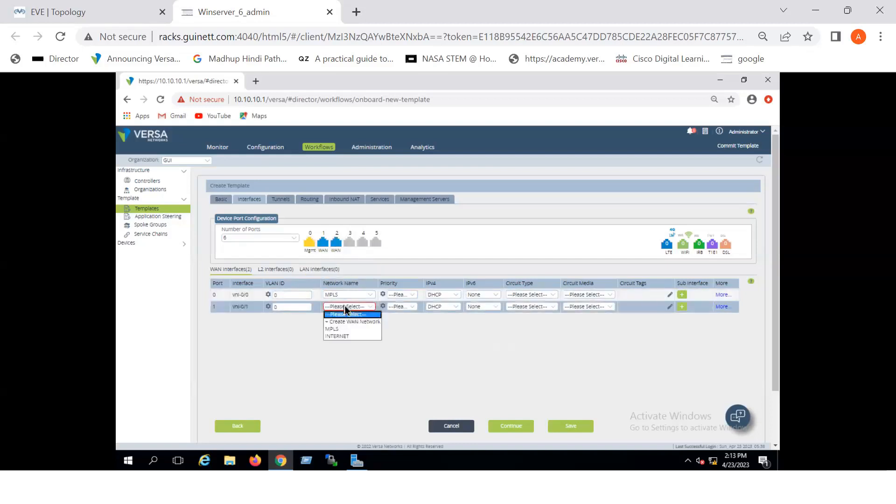
left_click(337, 336)
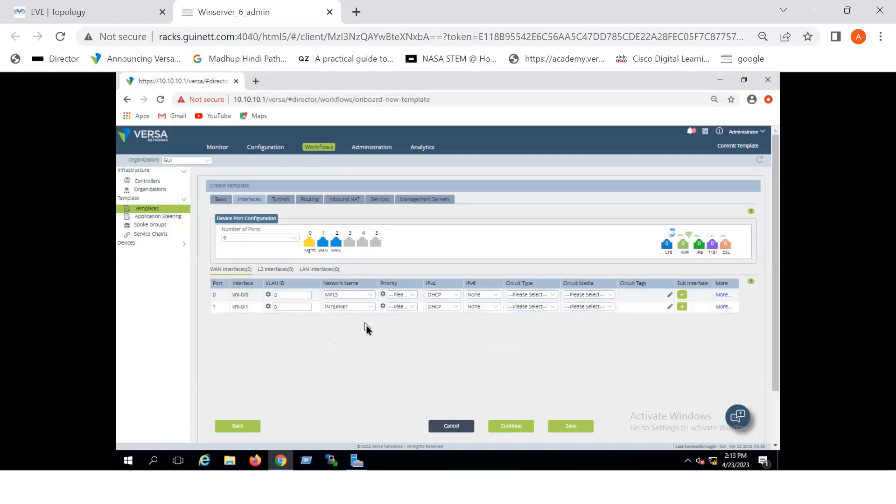
Switch to the EVE topology to examine Branch 1's WAN links and addresses, and return to the Versa Director template
left_click(122, 13)
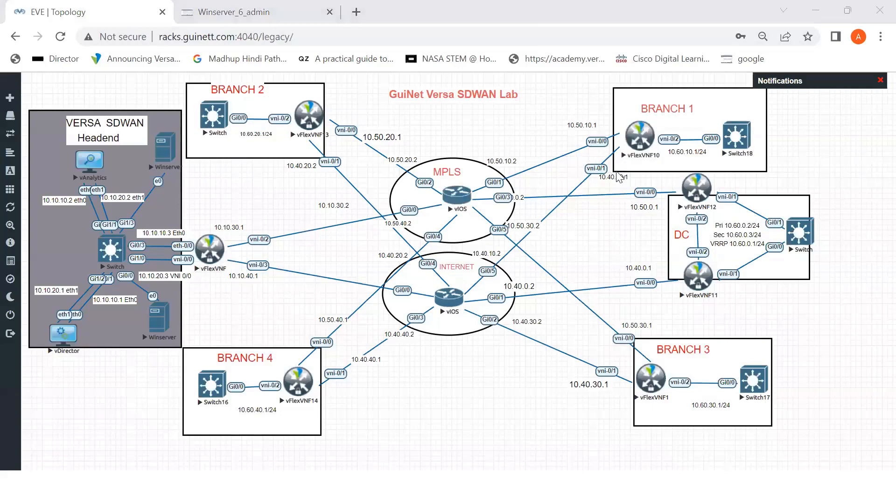
key("alt+Tab")
key("alt+Tab")
key("alt+Tab")
key("alt+Tab")
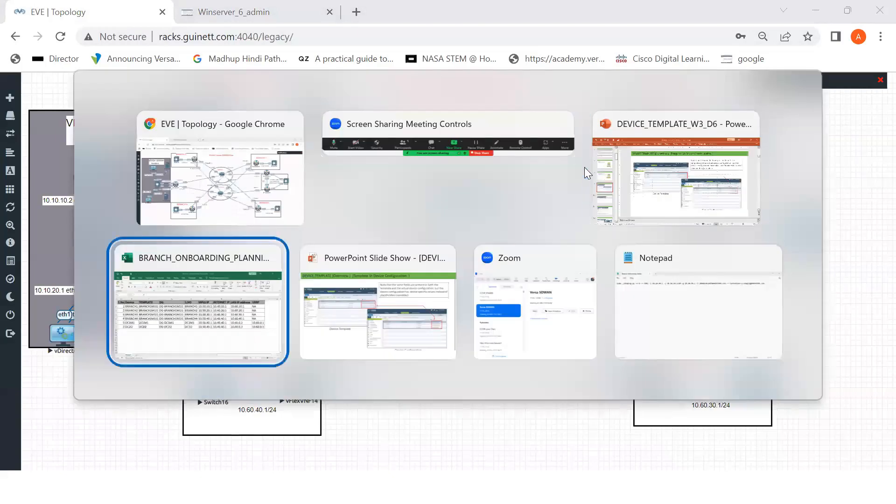
key("alt+Tab")
key("alt+Tab")
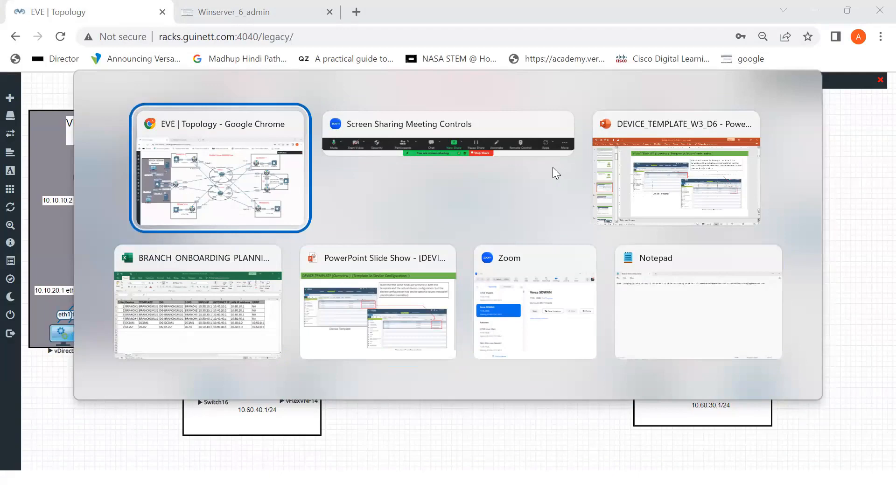
left_click(203, 14)
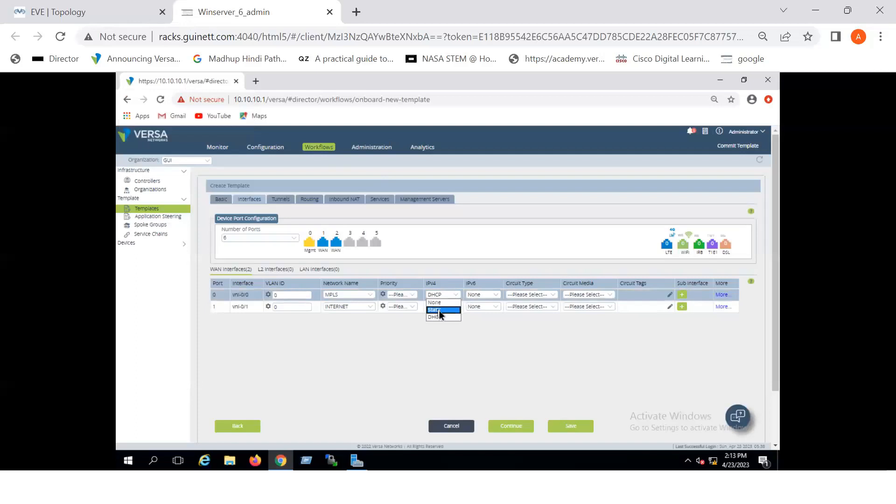
Set IPv4 addressing to Static on both the MPLS and INTERNET WAN interfaces
left_click(437, 311)
left_click(442, 310)
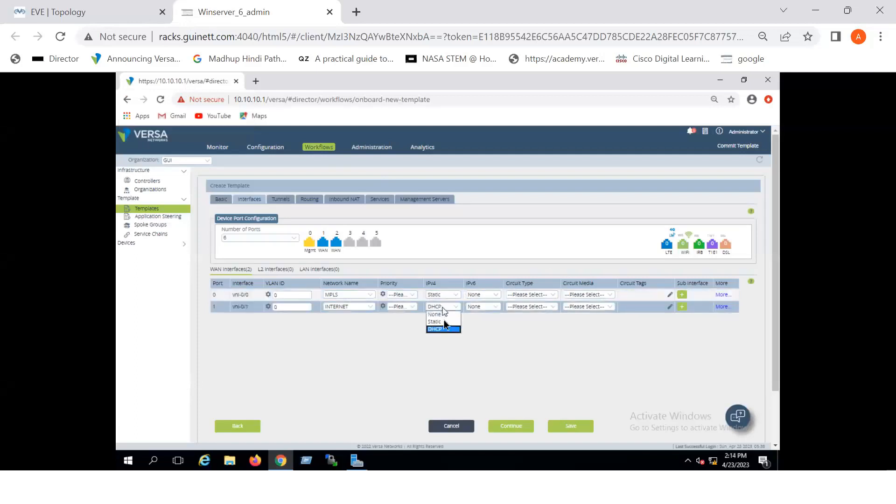
left_click(444, 322)
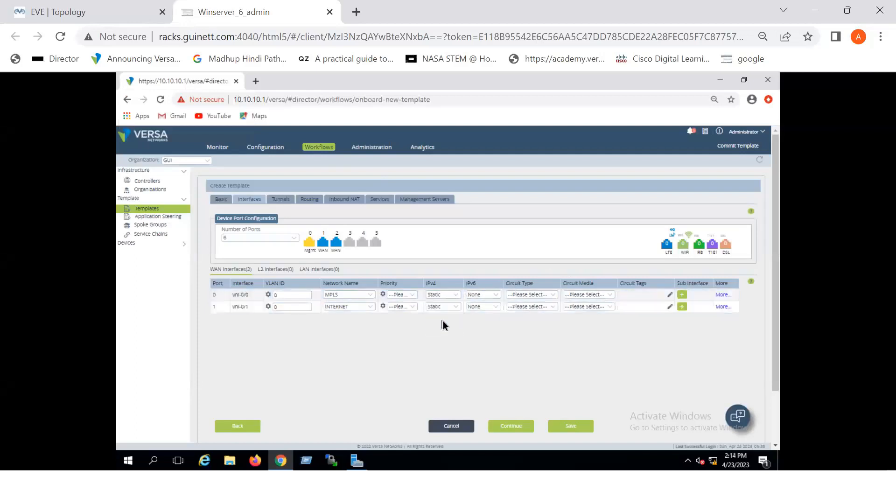
left_click(512, 427)
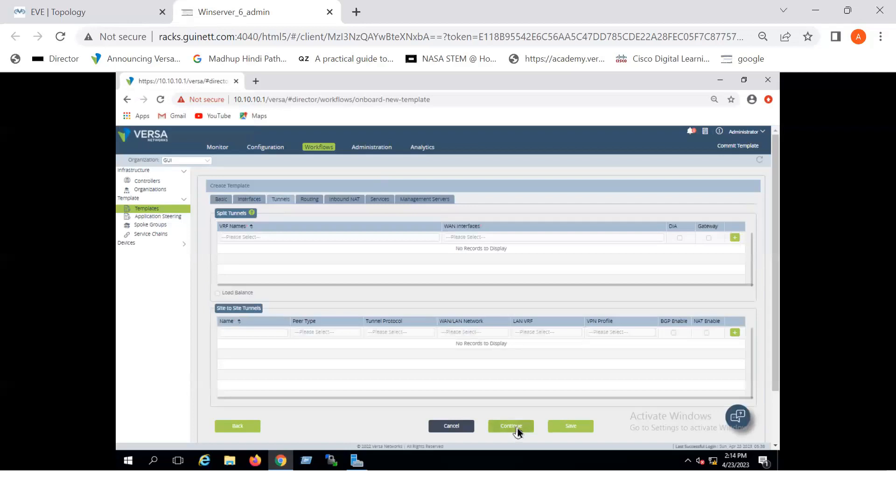
left_click(251, 431)
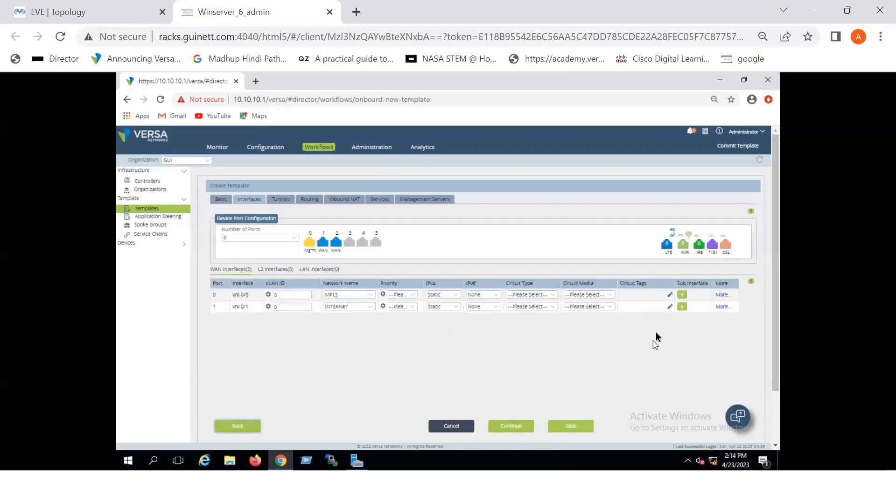
Set the MPLS interface's circuit media to Ethernet and its circuit type to MPLS
left_click(604, 296)
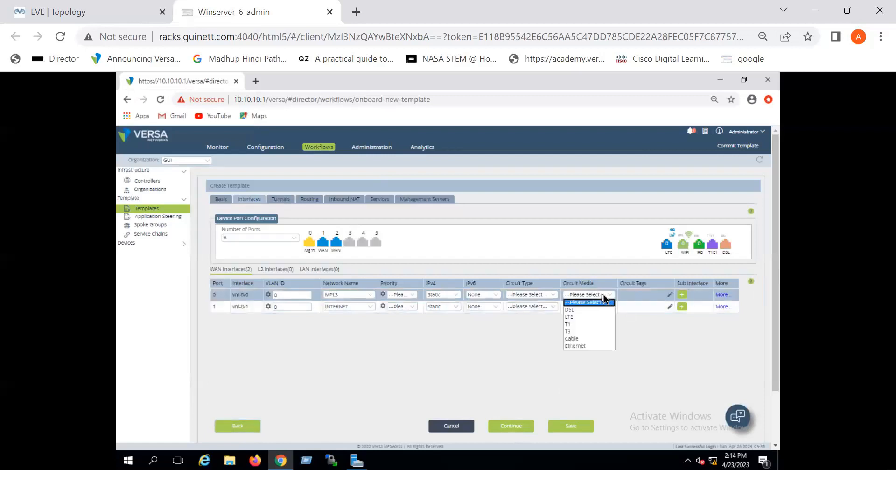
left_click(577, 346)
left_click(550, 296)
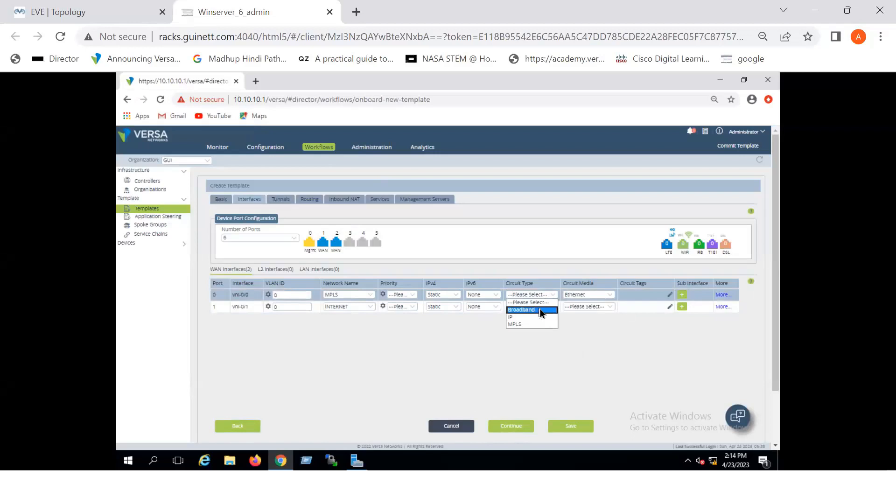
left_click(542, 310)
left_click(542, 298)
left_click(526, 325)
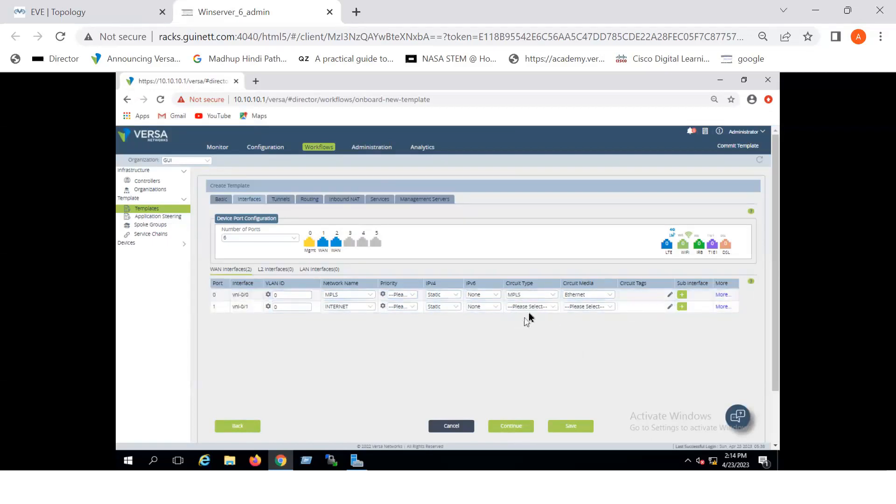
Set the INTERNET interface's circuit type to Broadband and its circuit media to Ethernet
left_click(533, 308)
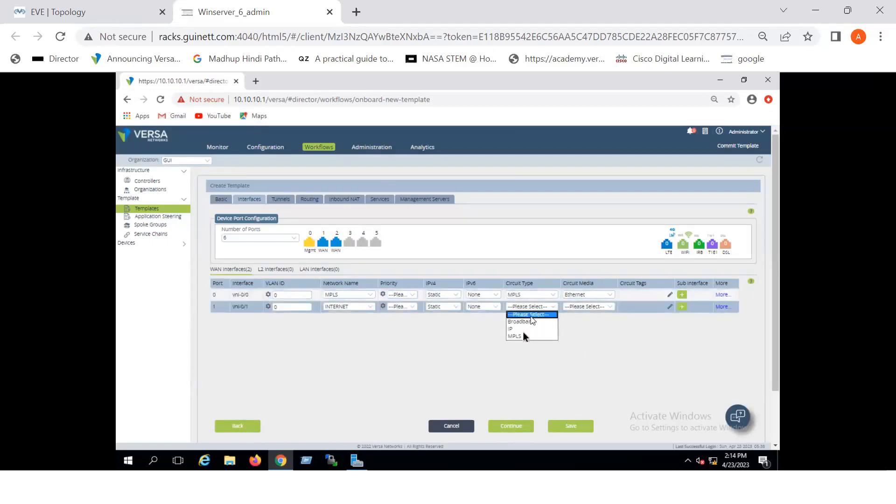
left_click(526, 322)
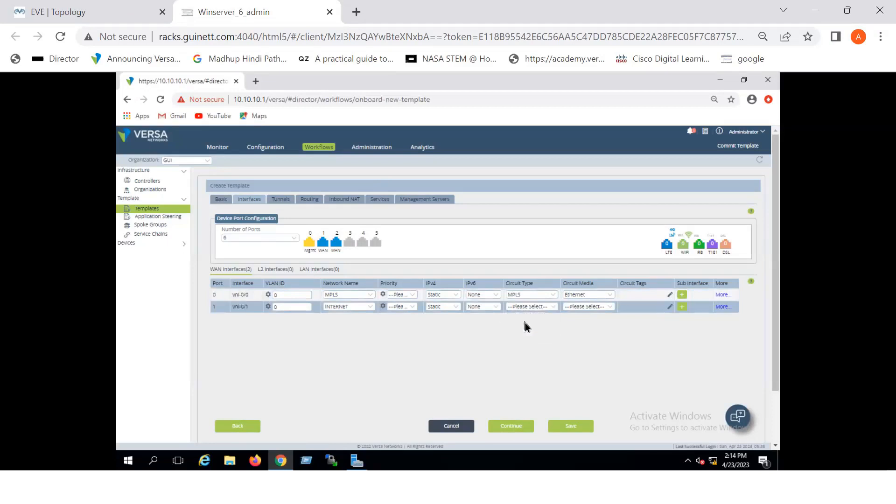
left_click(590, 309)
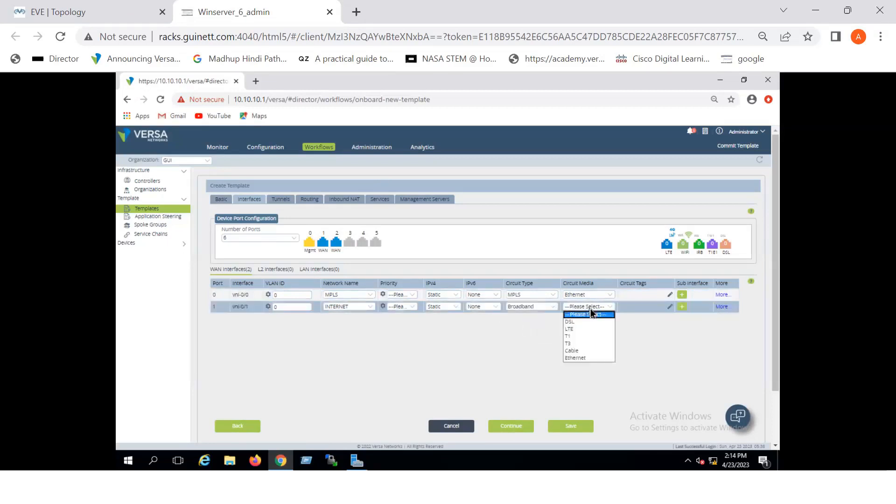
left_click(576, 358)
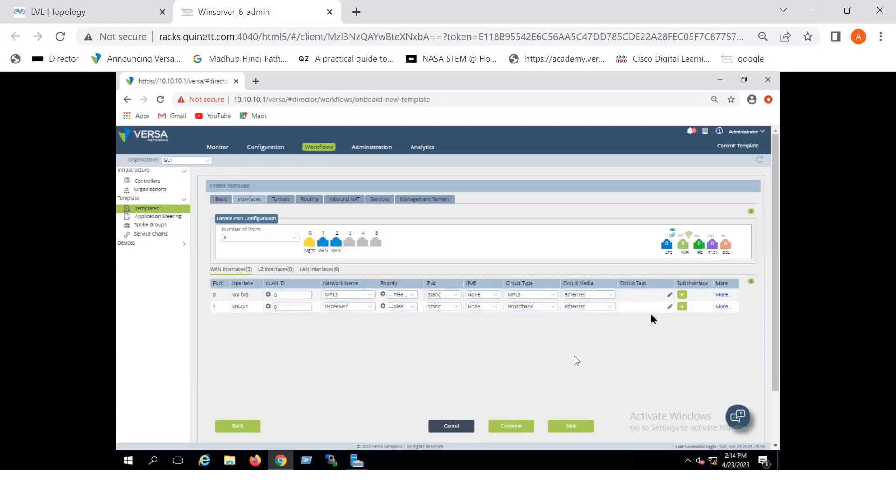
Examine the MPLS interface's circuit tags, its additional link monitor, DNS and bandwidth settings, and its circuit media and type options
left_click(671, 296)
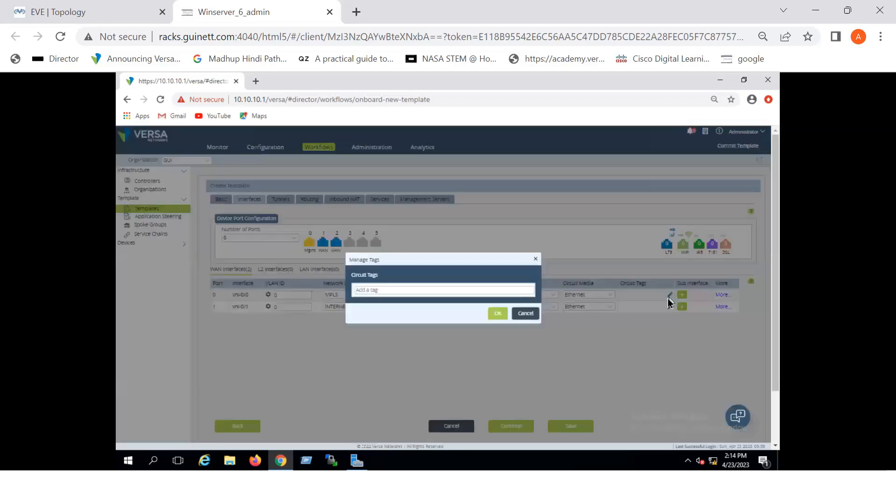
left_click(536, 259)
left_click(721, 295)
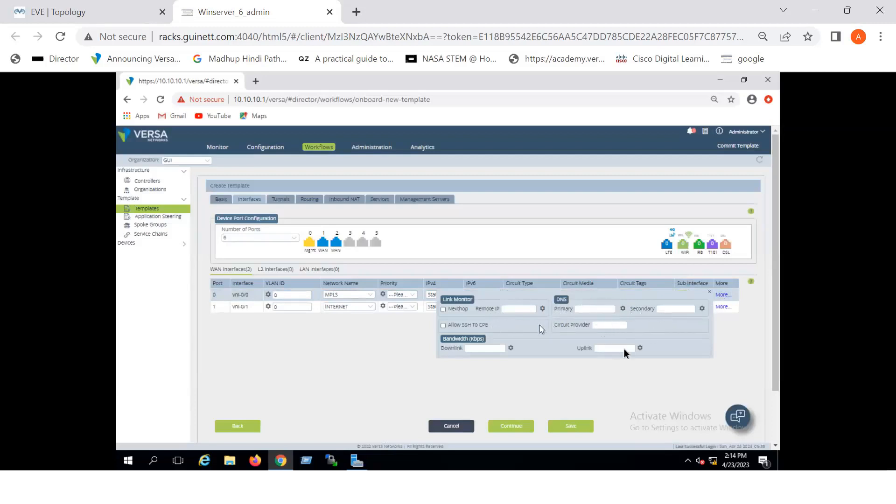
left_click(710, 293)
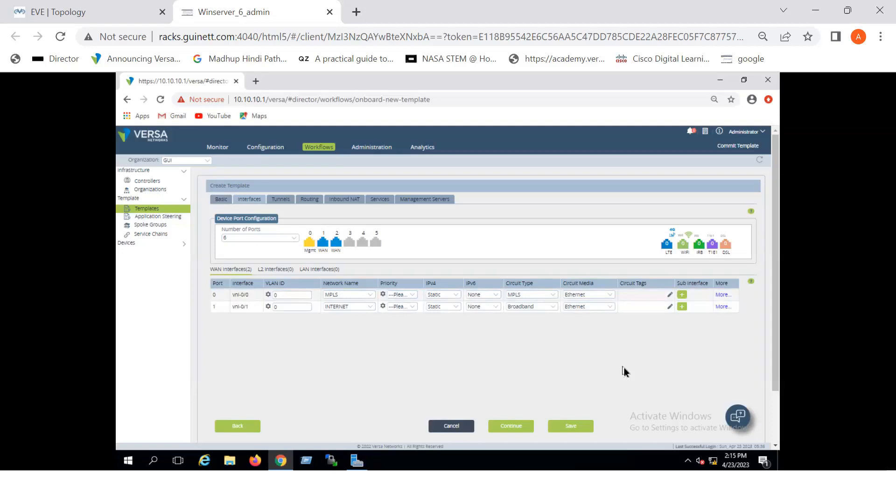
left_click(580, 295)
left_click(528, 296)
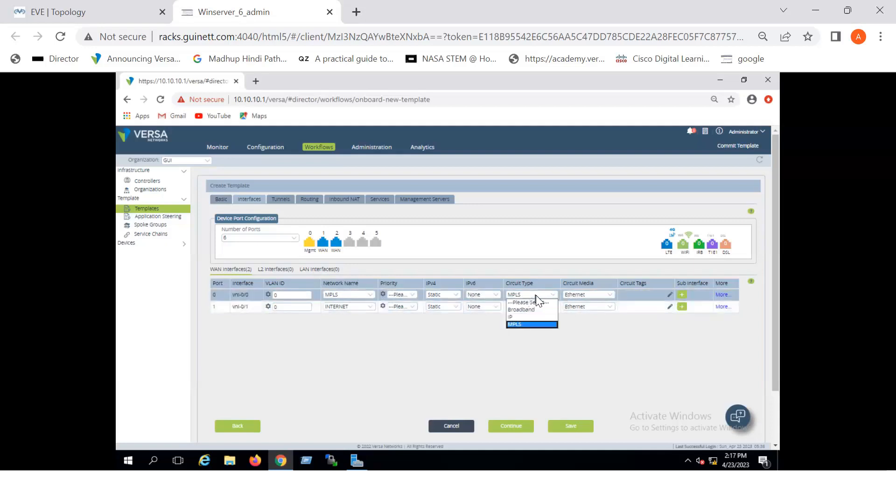
left_click(526, 324)
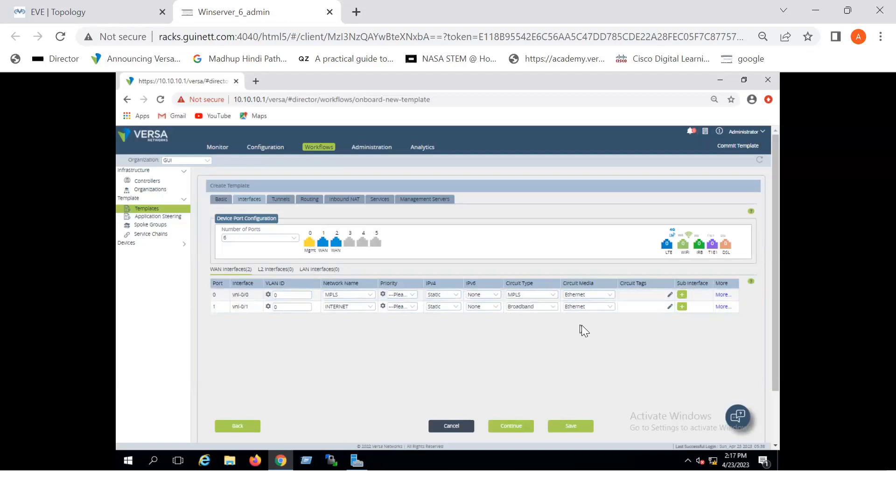
Clear the circuit type and circuit media selections on both the MPLS and INTERNET WAN interfaces
left_click(548, 294)
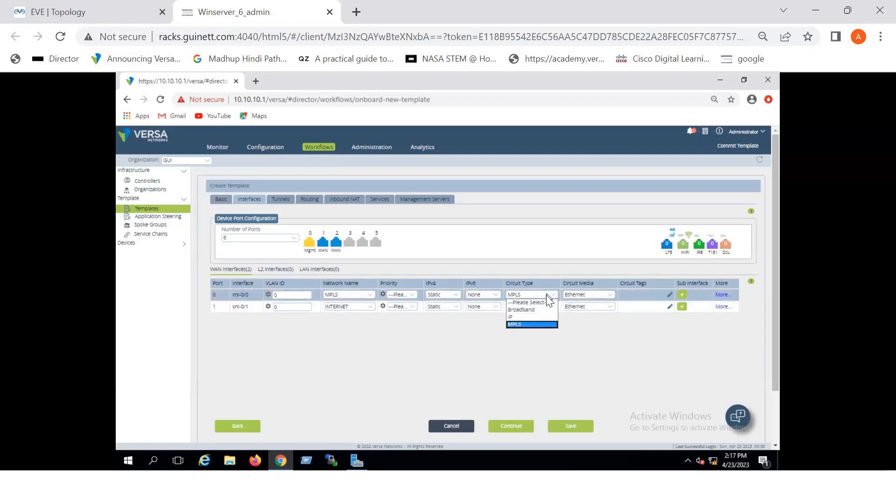
left_click(530, 303)
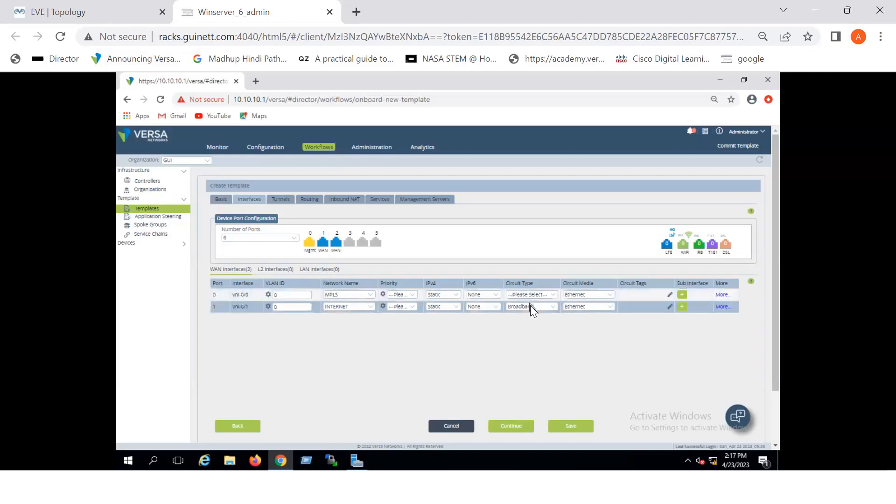
left_click(530, 308)
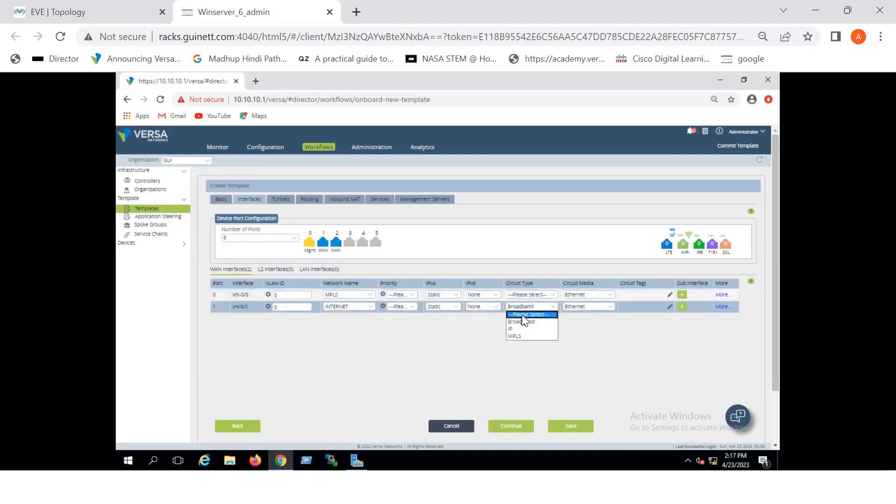
left_click(522, 314)
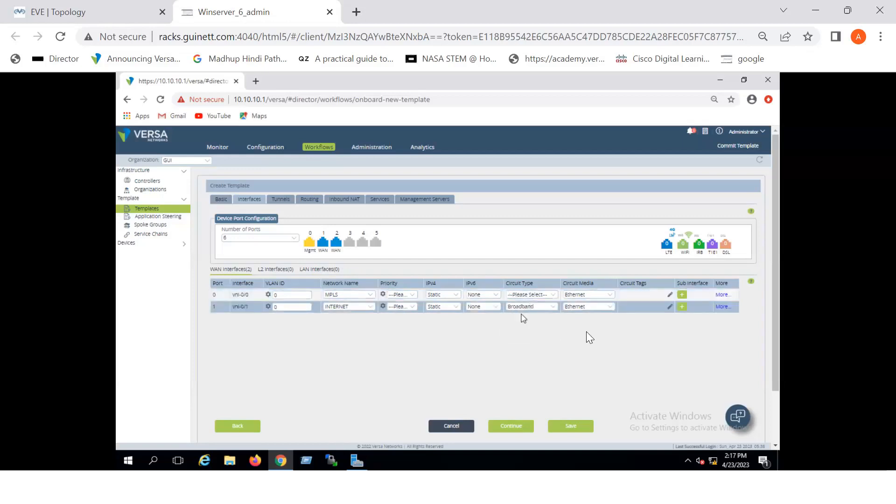
left_click(594, 295)
left_click(586, 303)
left_click(584, 309)
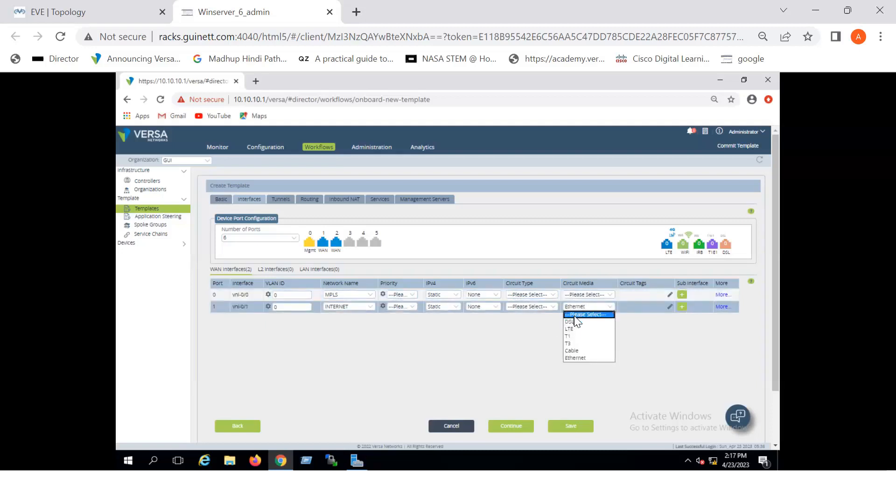
left_click(574, 315)
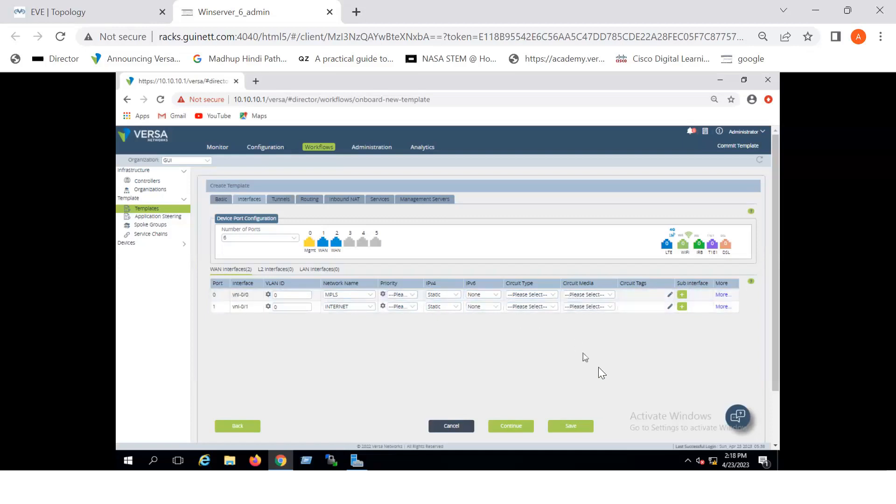
Examine the MPLS interface's link monitor options and the template's tunnel settings
left_click(722, 295)
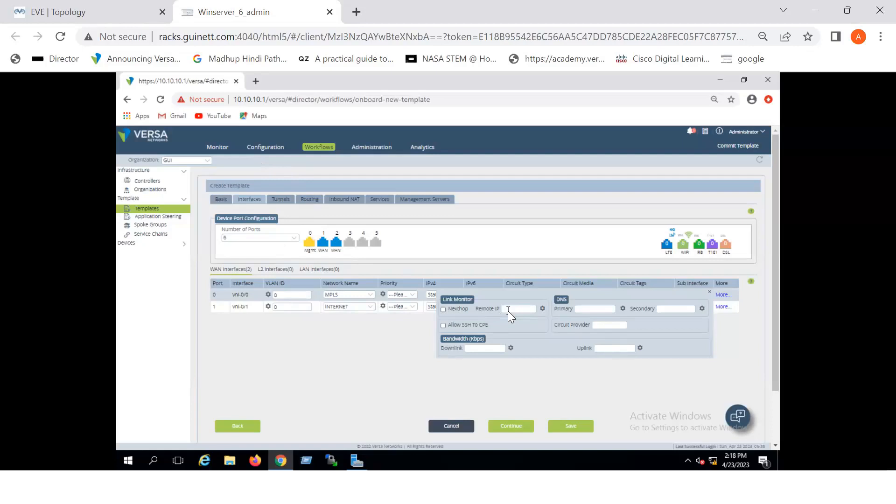
left_click(711, 293)
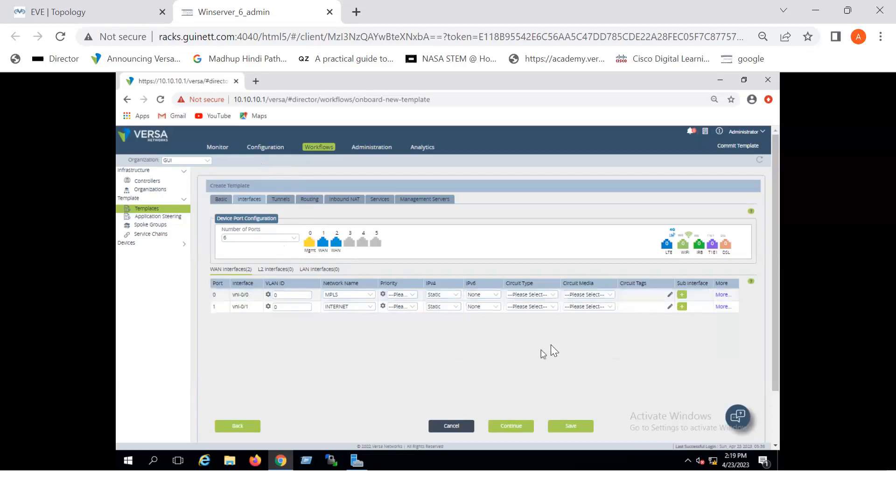
left_click(521, 427)
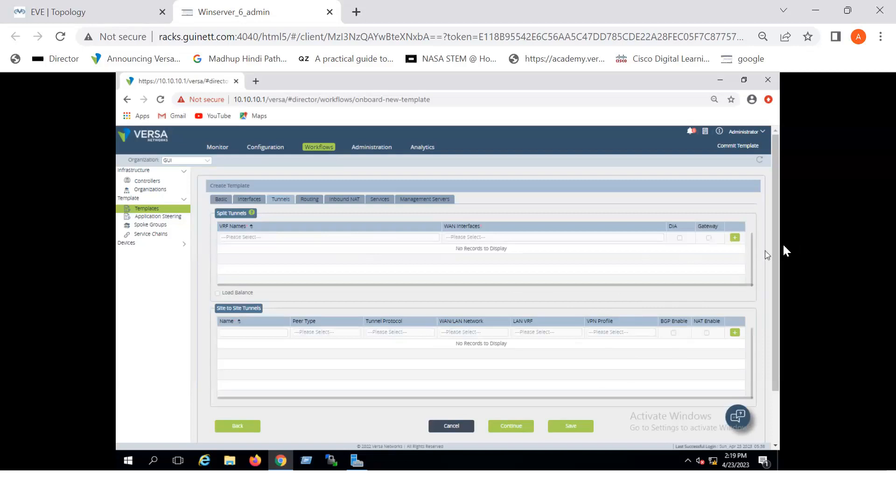
mouse_move(776, 250)
left_mouse_down()
mouse_move(771, 278)
mouse_move(774, 245)
left_mouse_up()
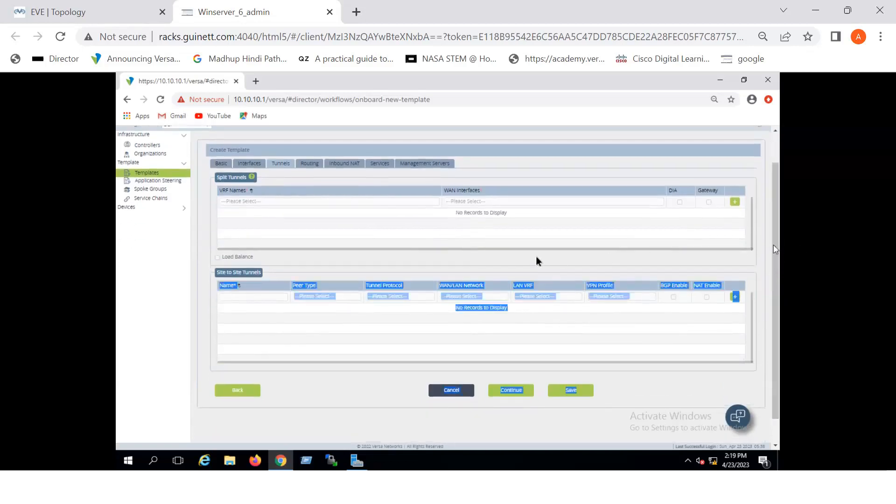
left_click(409, 221)
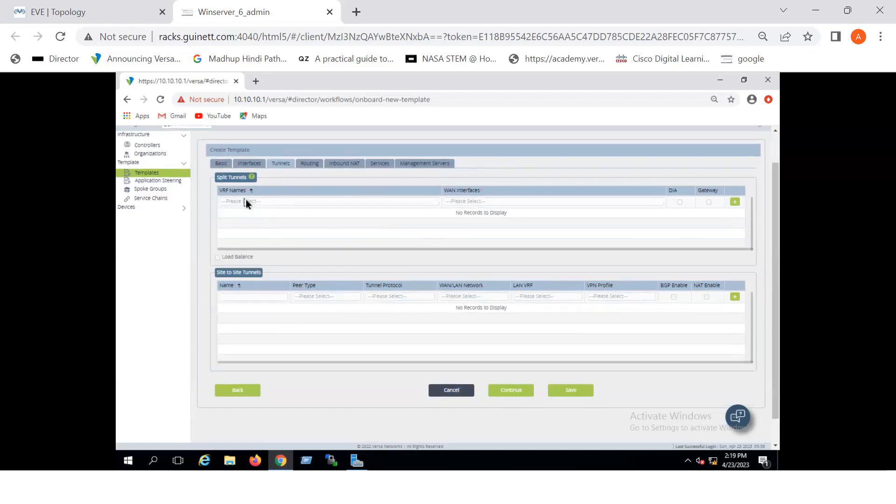
Return to the interface settings, assign device port 3 as a LAN port, and name its network LAN
left_click(242, 167)
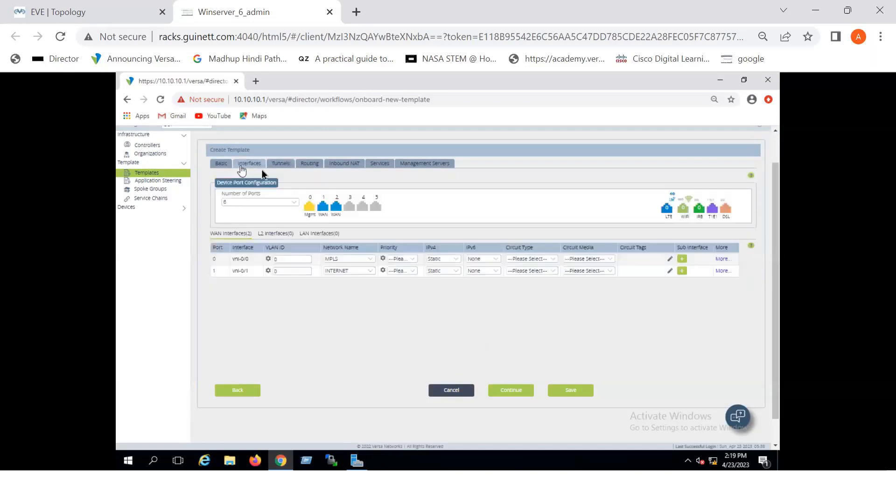
right_click(351, 208)
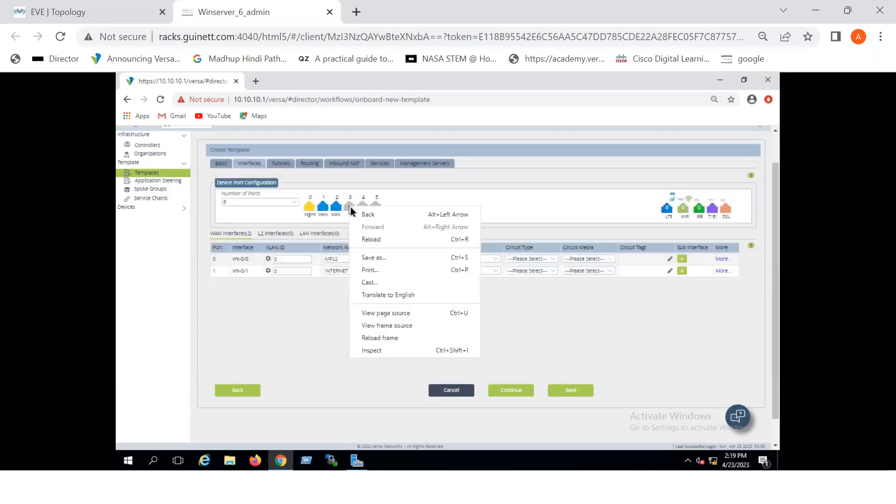
left_click(503, 202)
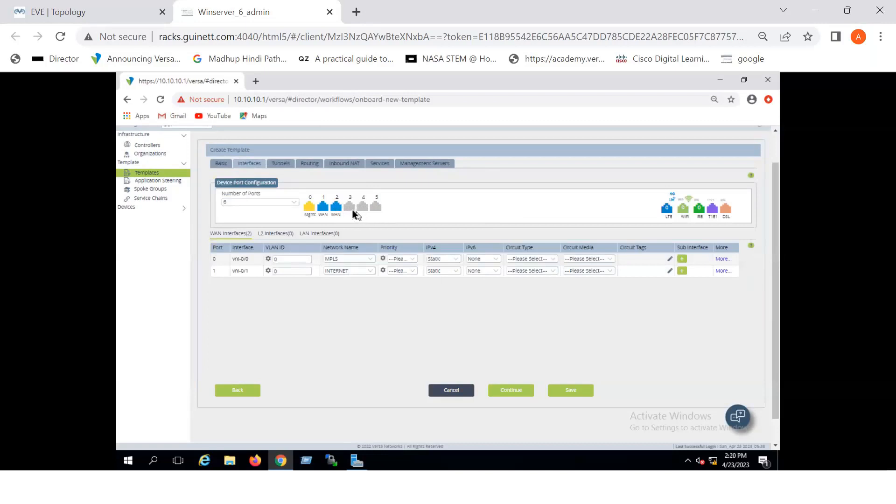
left_click(352, 211)
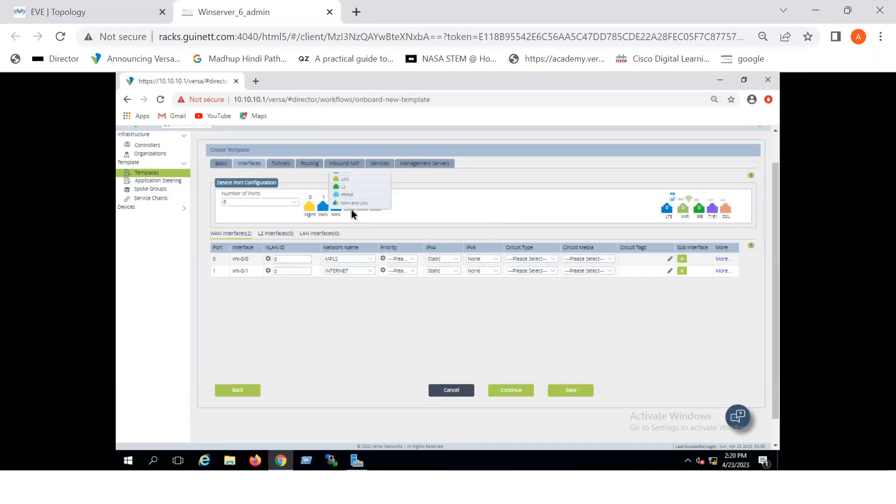
left_click(353, 187)
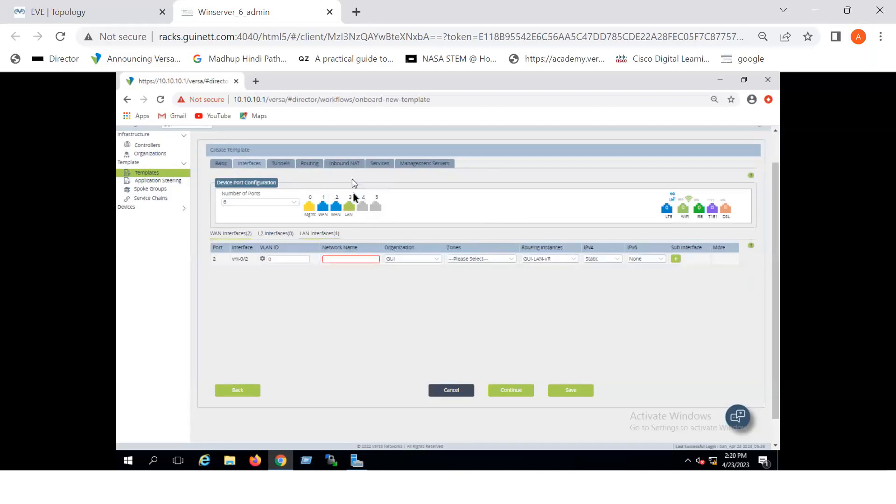
left_click(336, 260)
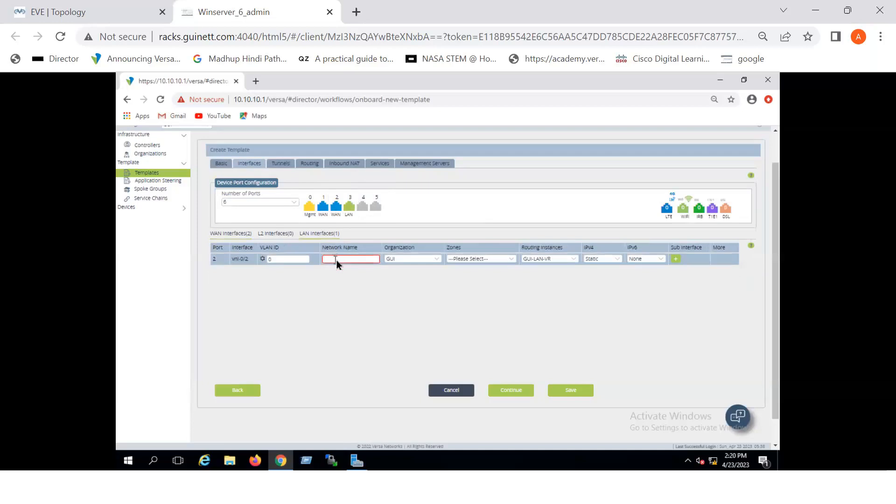
left_click(424, 303)
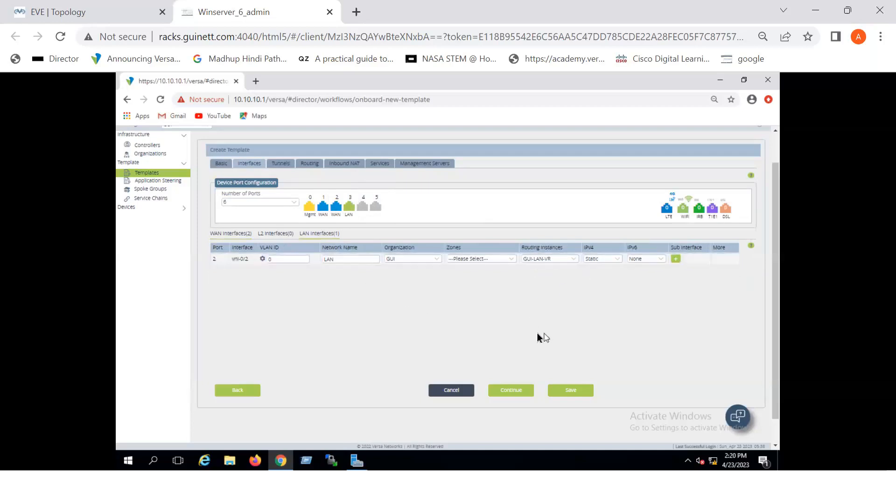
Add a split tunnel between the GUI-LAN-VR VRF and the INTERNET WAN interface with DIA enabled
left_click(517, 392)
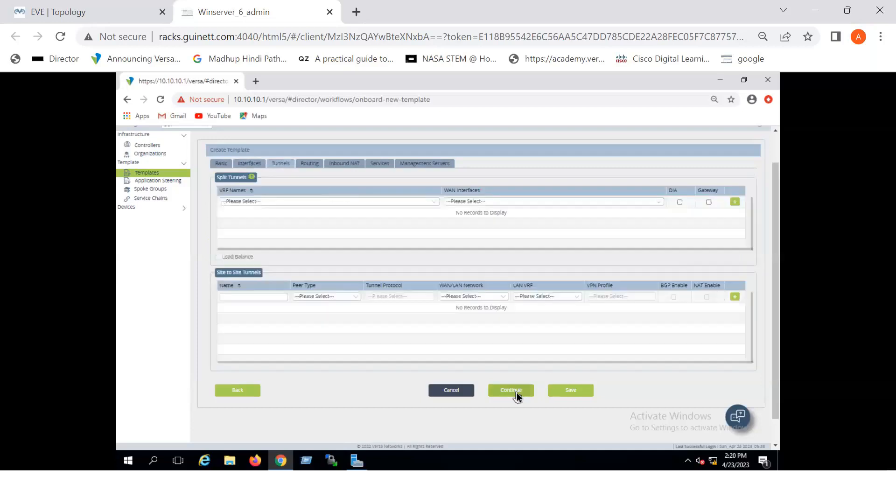
left_click(330, 202)
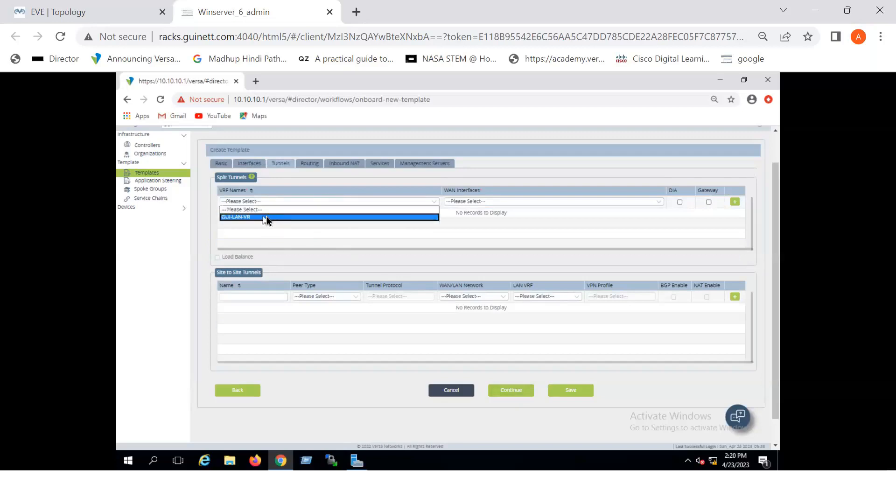
left_click(266, 217)
left_click(474, 203)
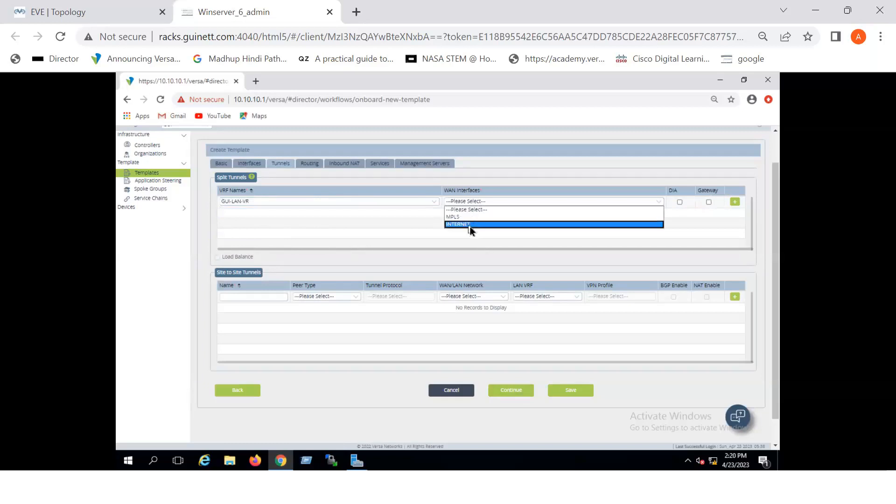
left_click(468, 225)
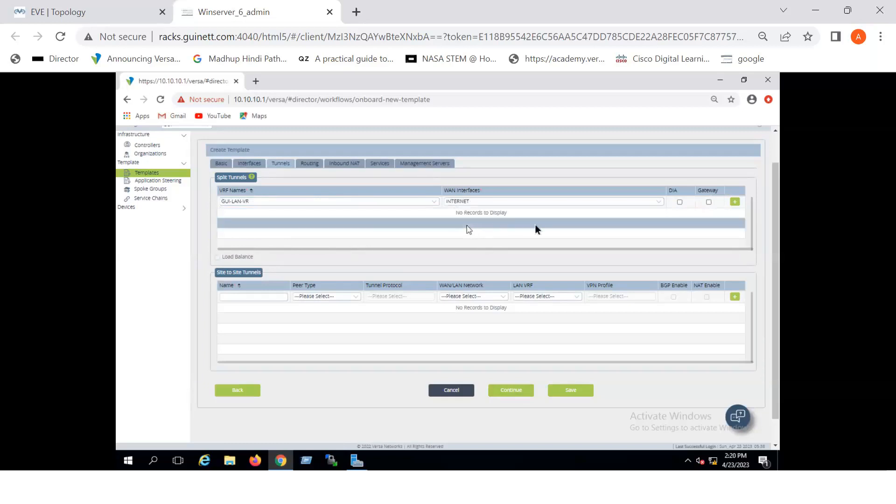
left_click(681, 204)
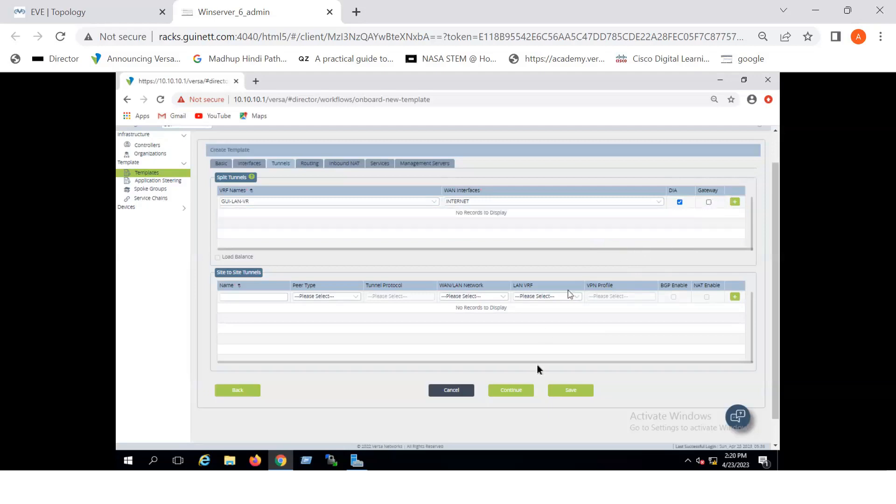
left_click(510, 397)
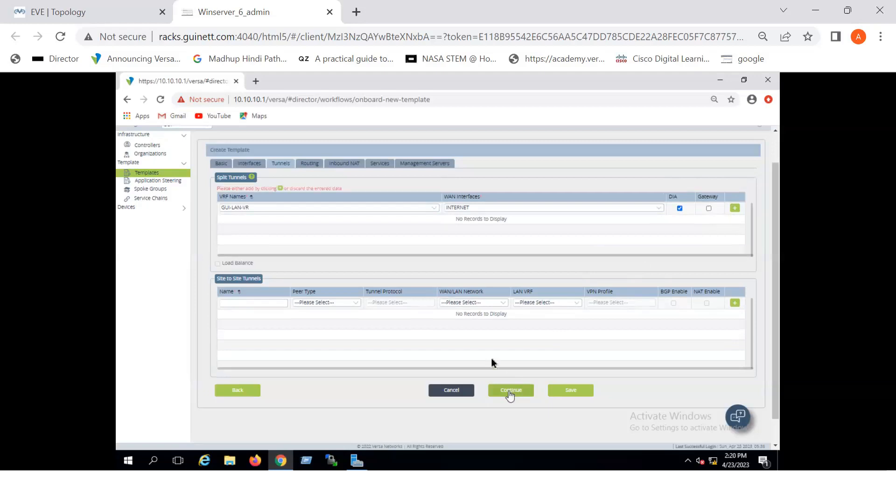
left_click(735, 209)
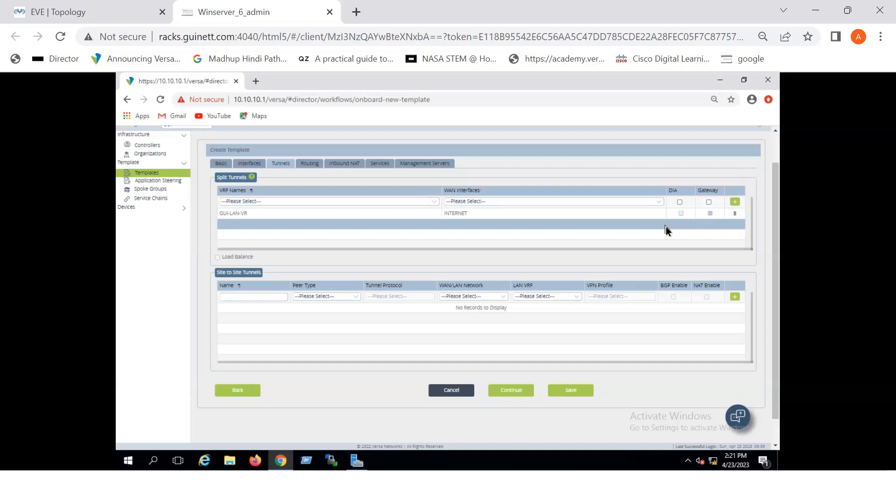
Try adding a split tunnel between GUI-LAN-VR and the MPLS interface with Gateway enabled, and delete that entry
left_click(337, 201)
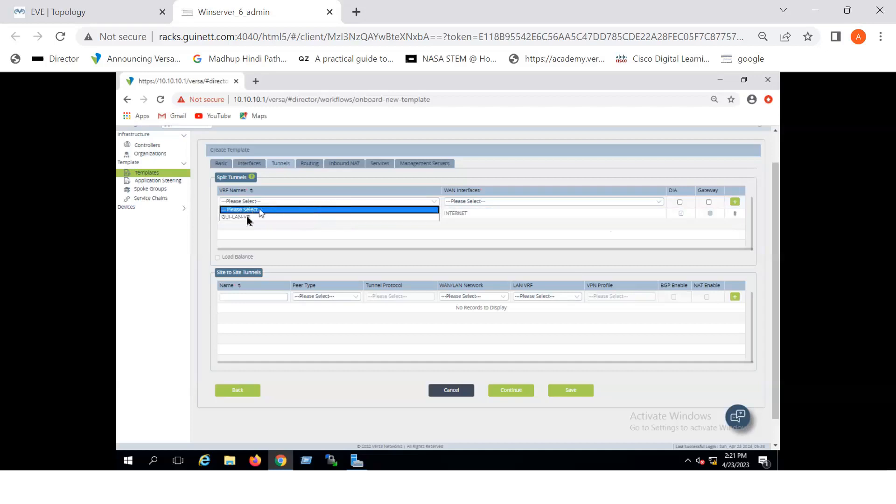
left_click(246, 218)
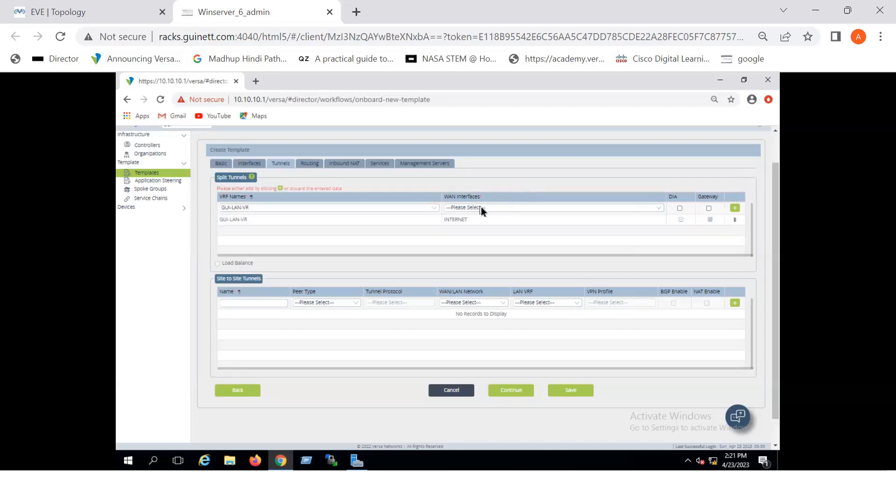
left_click(481, 207)
left_click(472, 230)
left_click(734, 208)
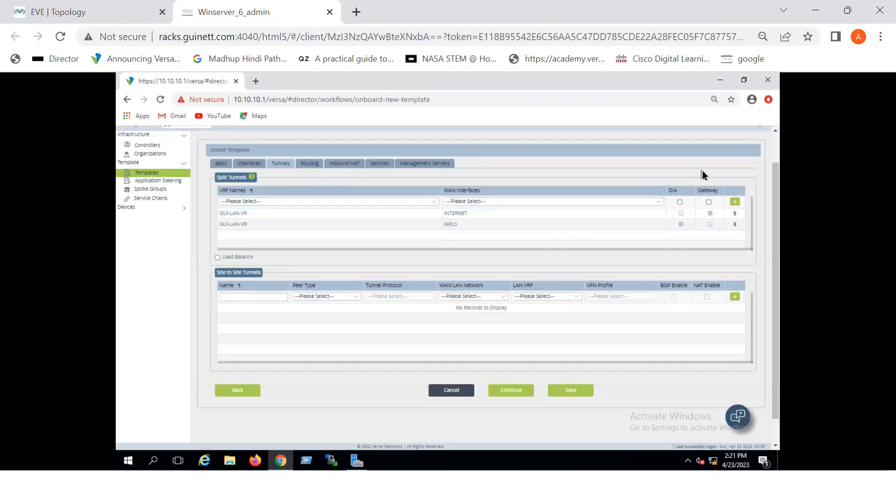
left_click(736, 227)
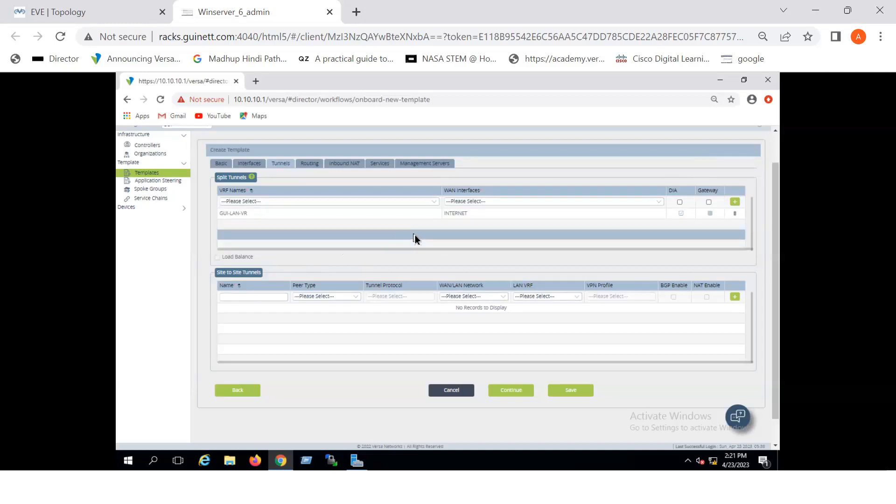
Proceed to the template's routing settings
left_click(516, 395)
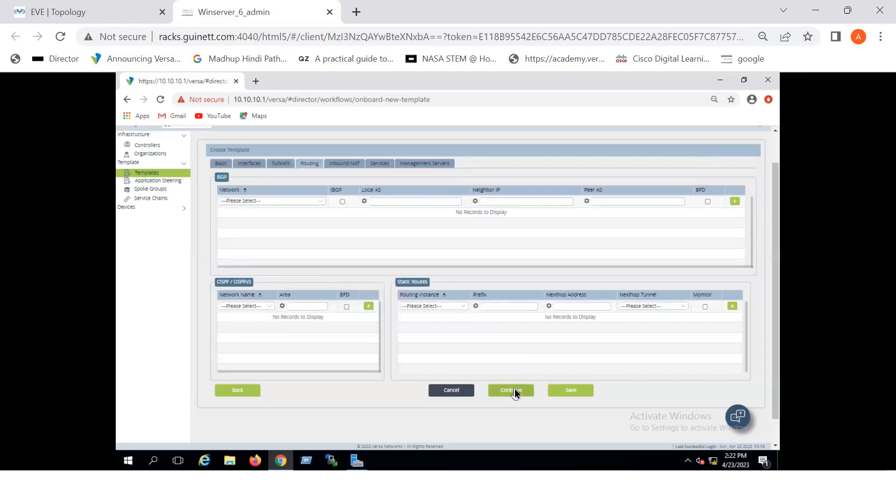
Recheck the split tunnel entry, and proceed through the routing, inbound NAT and services settings to the management servers
left_click(237, 391)
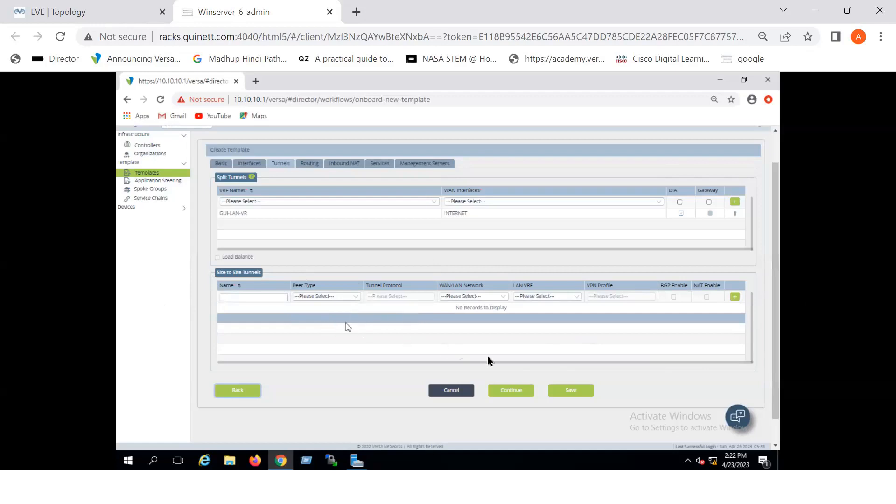
left_click(521, 398)
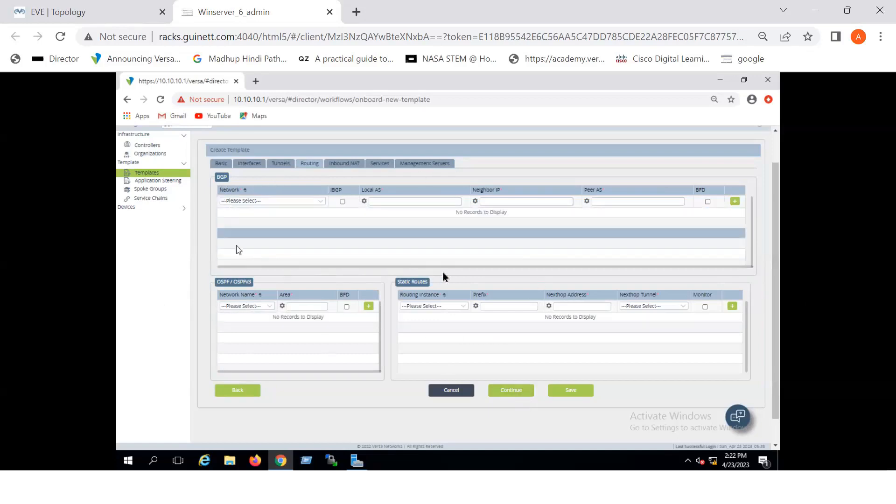
left_click(512, 393)
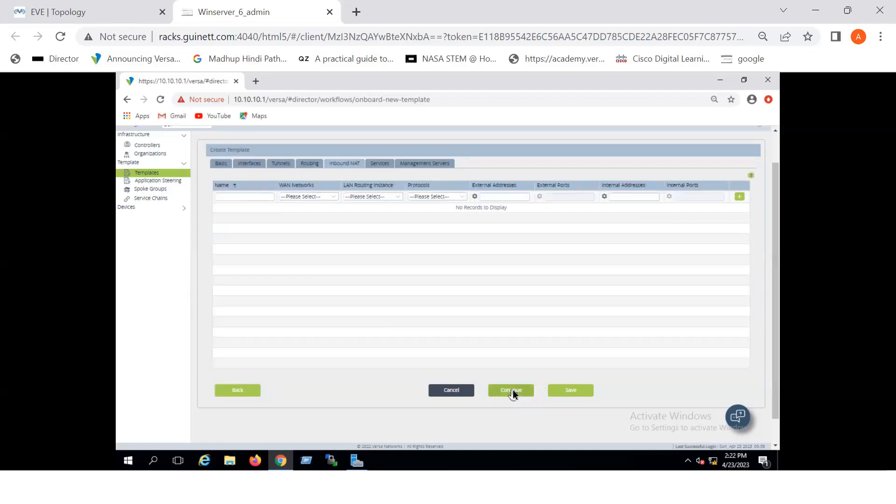
left_click(513, 392)
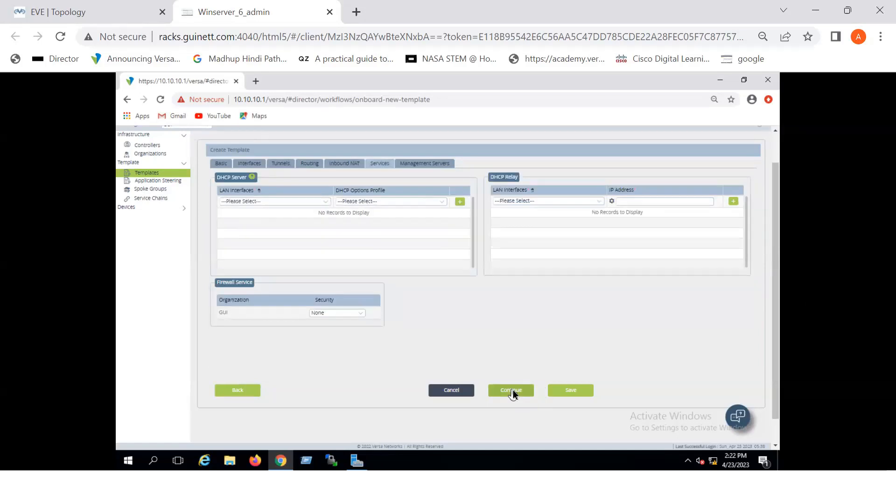
left_click(512, 392)
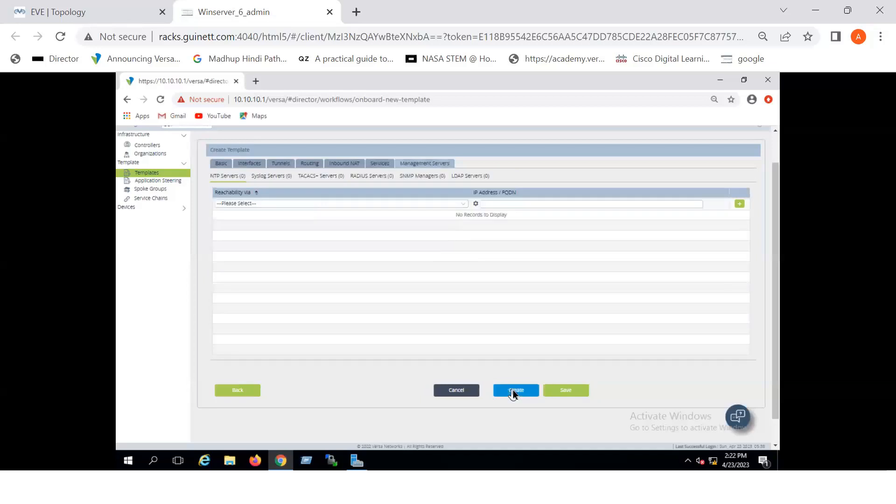
left_click(456, 176)
left_click(320, 204)
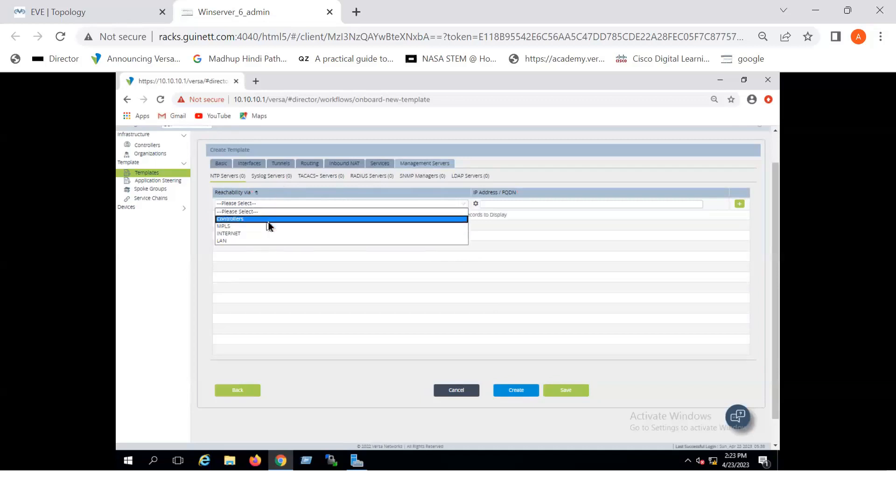
left_click(238, 242)
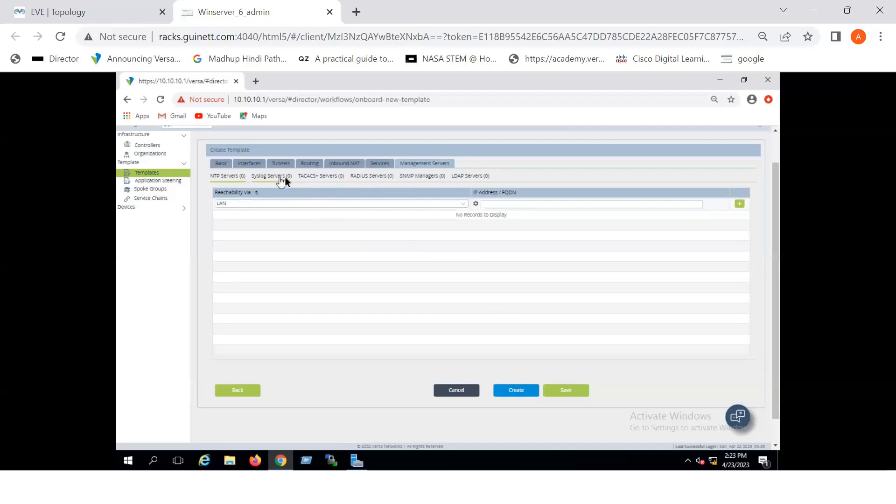
left_click(316, 175)
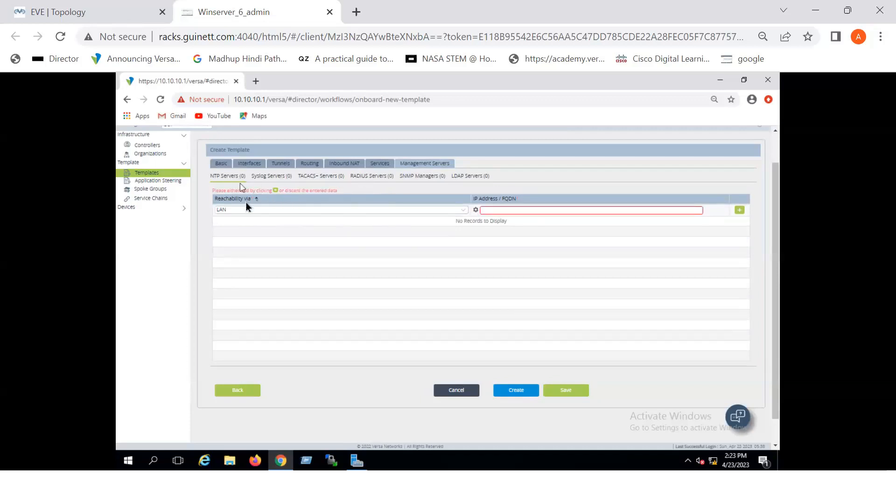
left_click(272, 210)
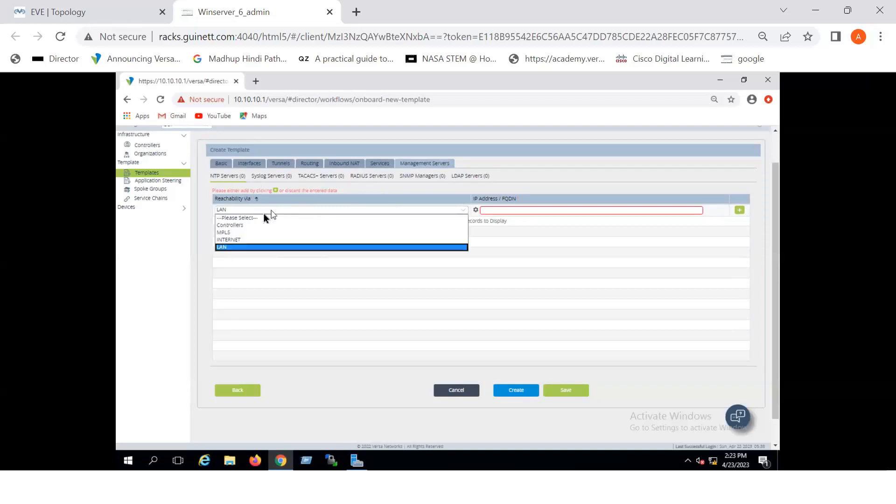
left_click(254, 217)
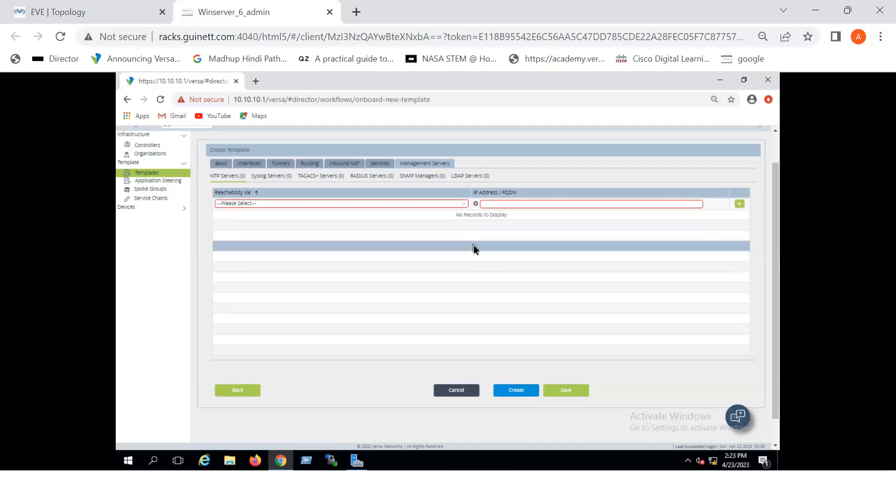
Look through the Syslog, TACACS+ and SNMP manager settings without adding entries, and create the BRANCH1M1I-POST template
left_click(273, 177)
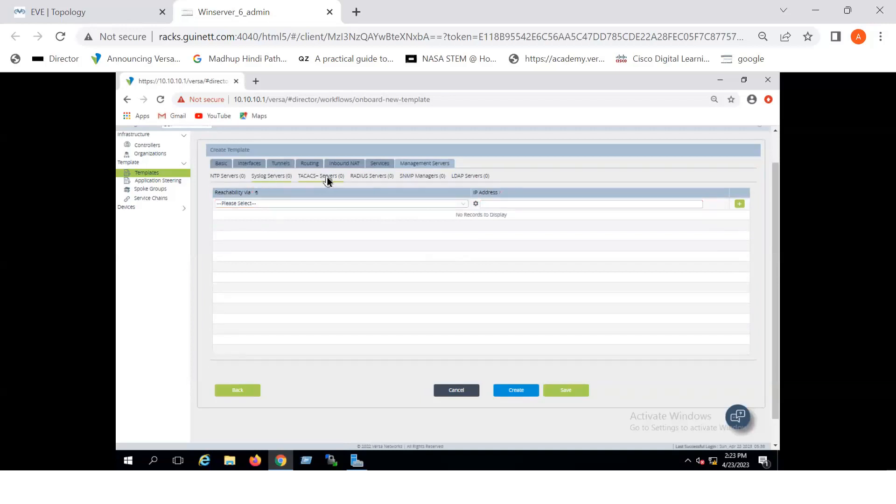
left_click(327, 179)
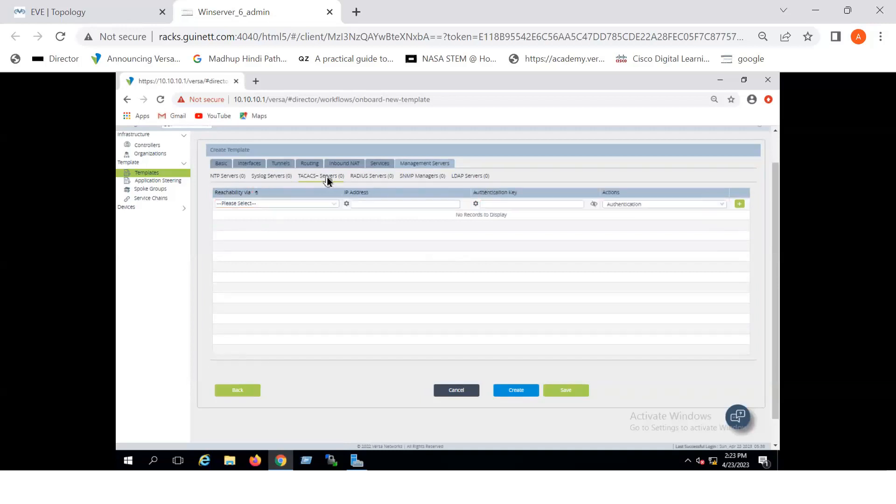
left_click(271, 204)
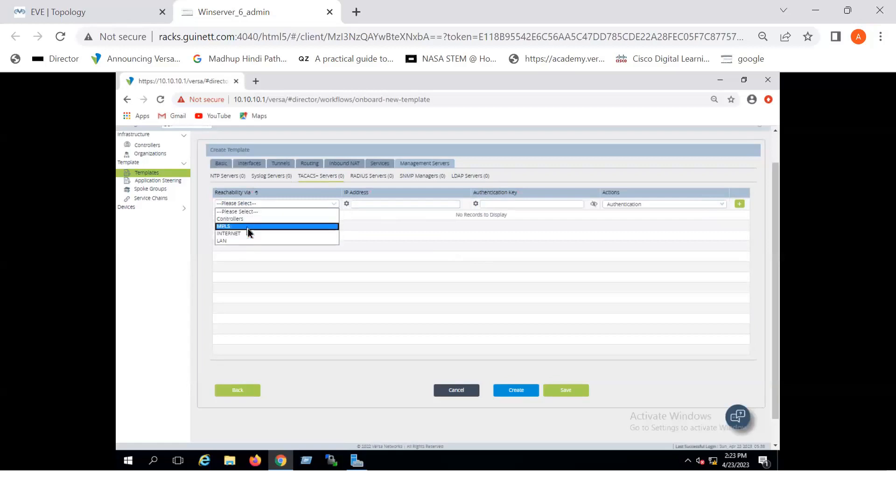
left_click(437, 226)
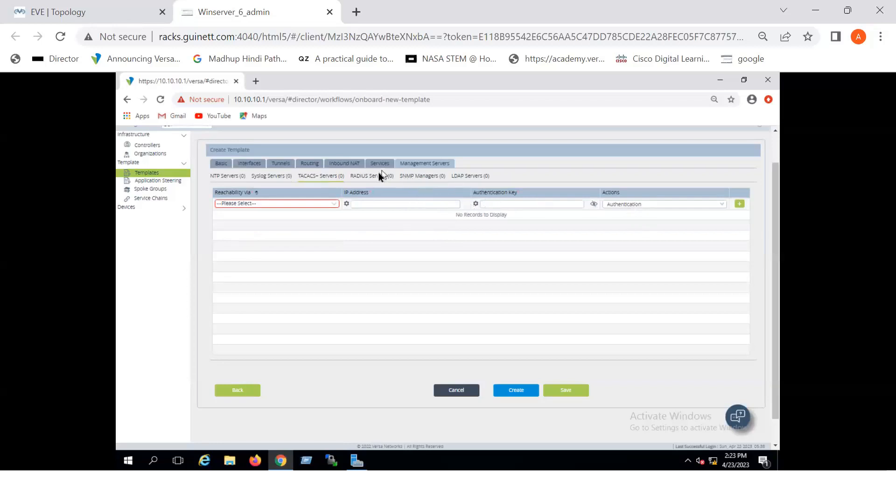
left_click(412, 175)
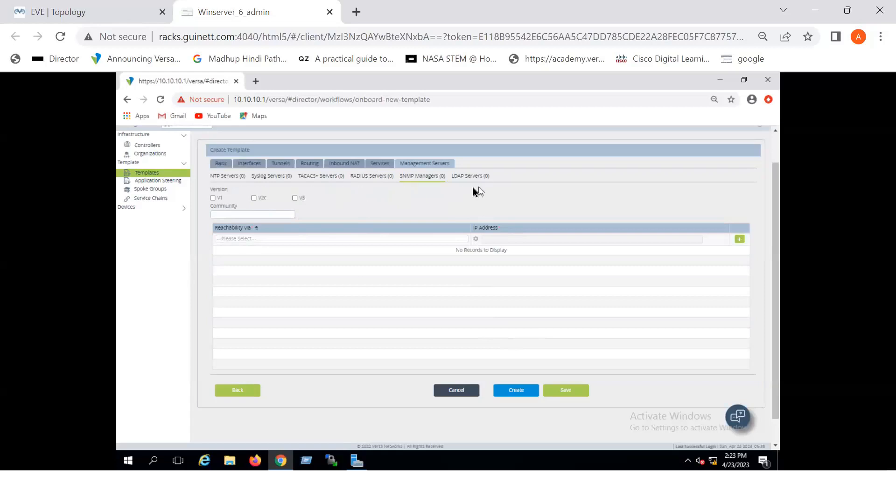
left_click(517, 394)
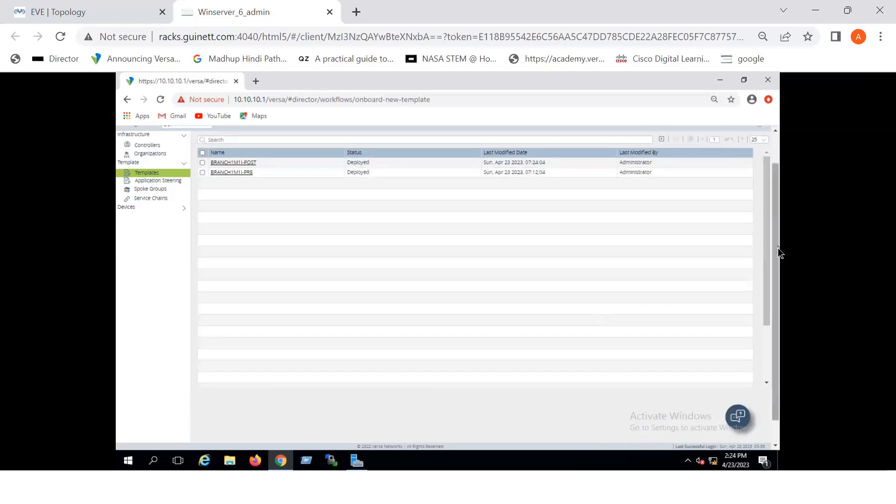
scroll(781, 223, "up", 1)
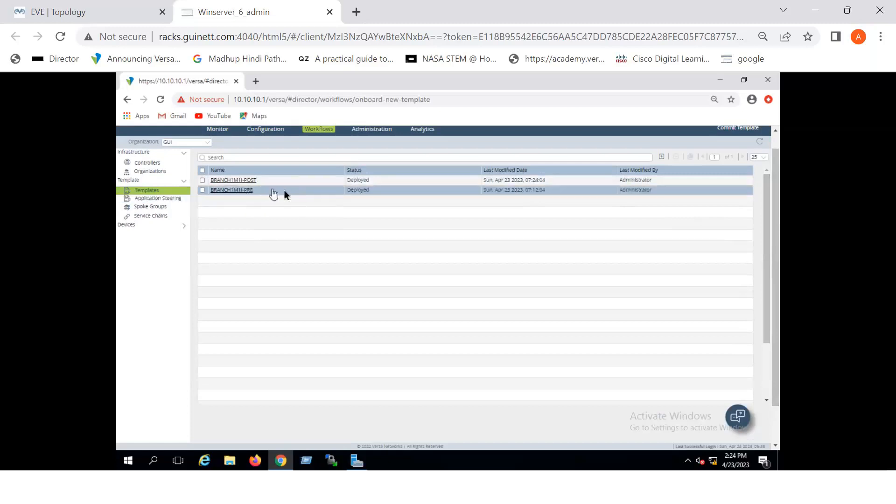
Display the device templates of organization GUI in the configuration area
left_click(269, 131)
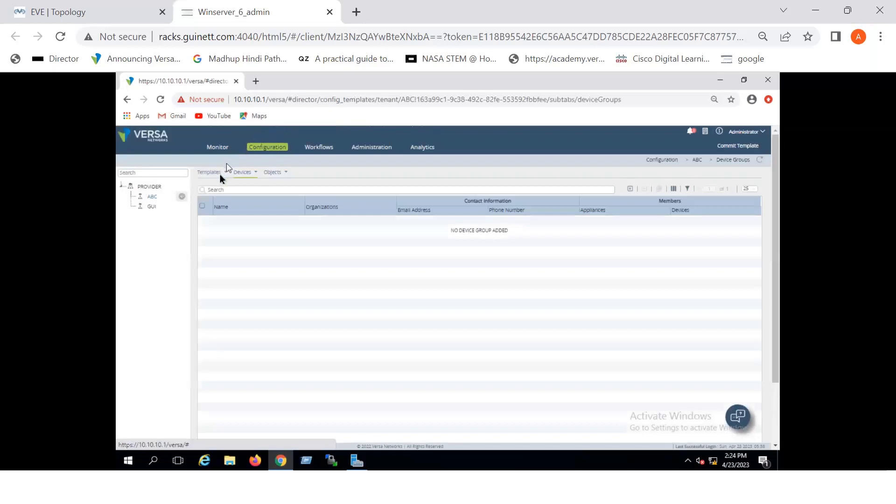
left_click(219, 173)
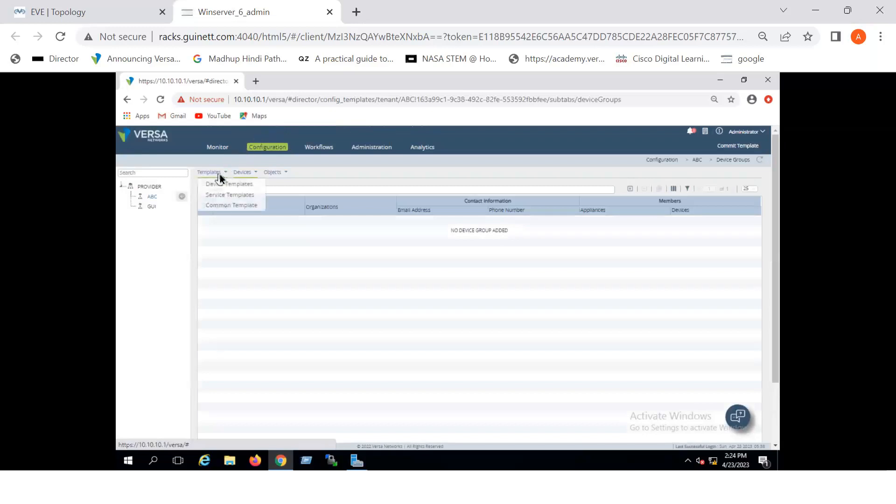
left_click(218, 185)
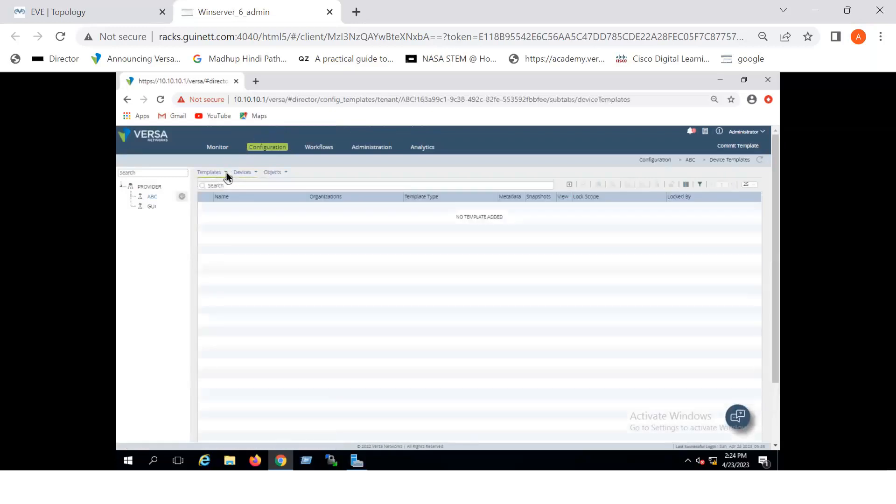
left_click(152, 207)
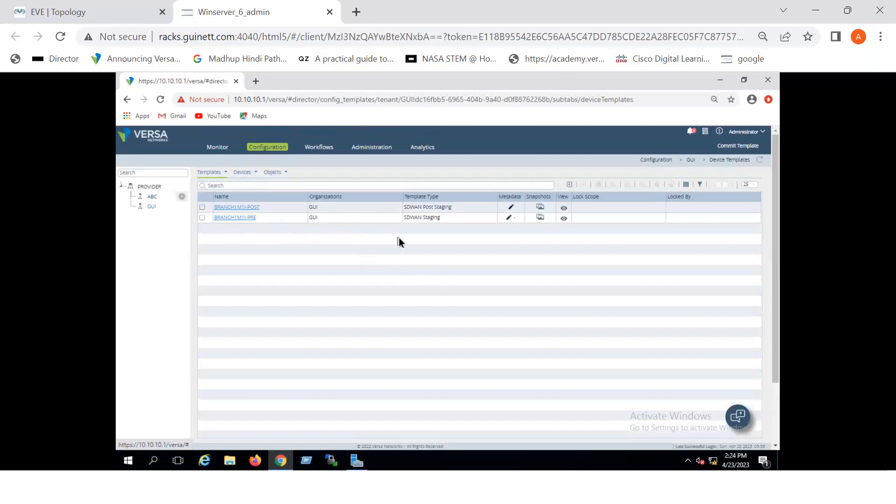
Compare the workflow template list with the configuration device templates of organization GUI
left_click(318, 147)
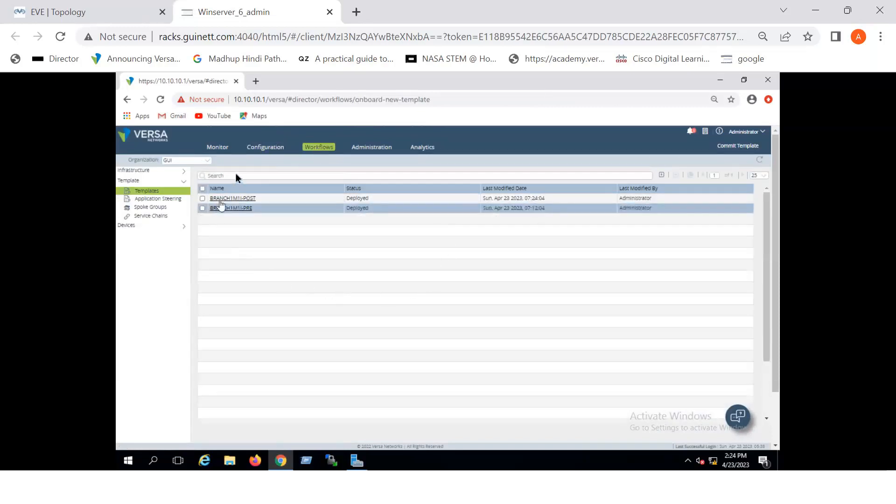
left_click(262, 146)
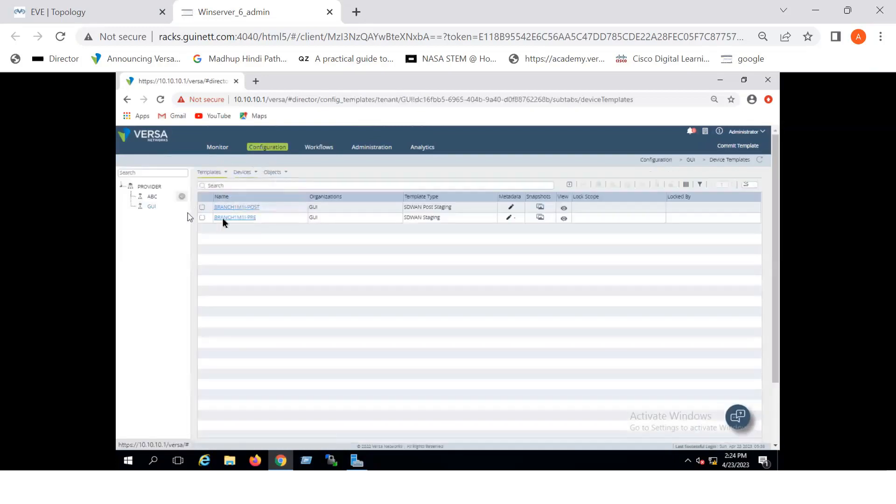
left_click(553, 222)
left_click(296, 210)
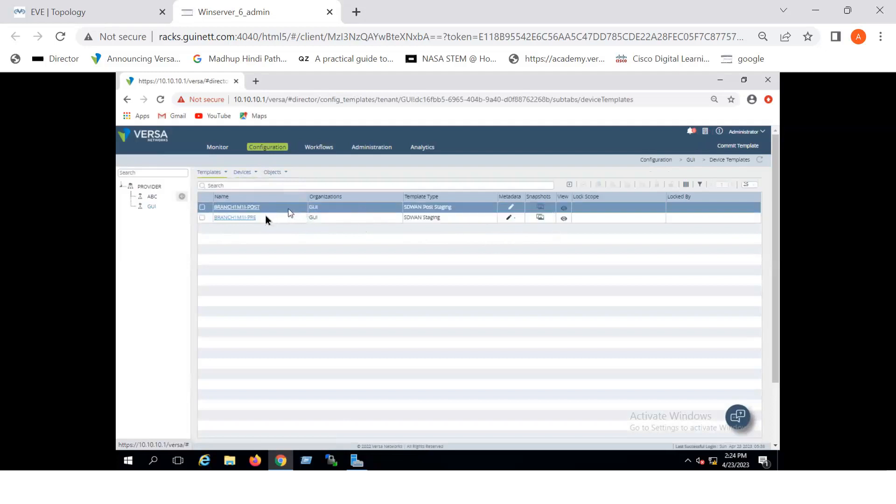
View the generated configuration of BRANCH1M1I-PRE from the interfaces down to the SD-WAN site settings, and highlight the site-name variable
left_click(563, 220)
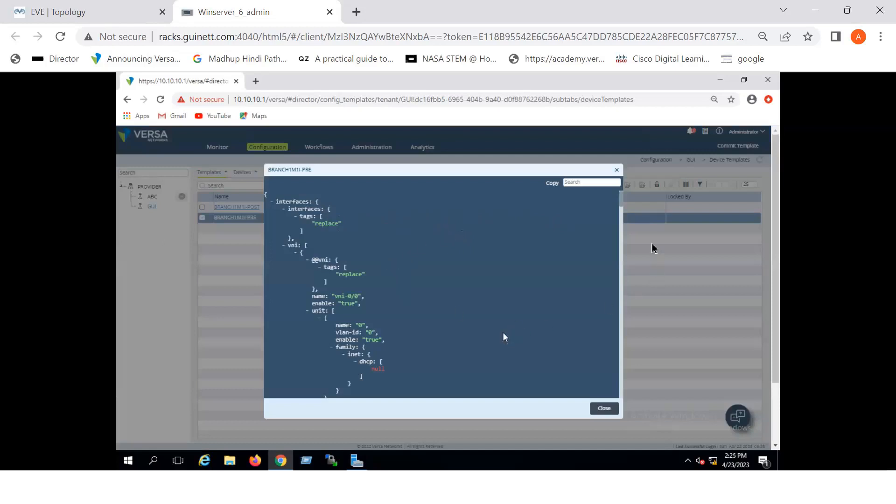
scroll(620, 220, "down", 5)
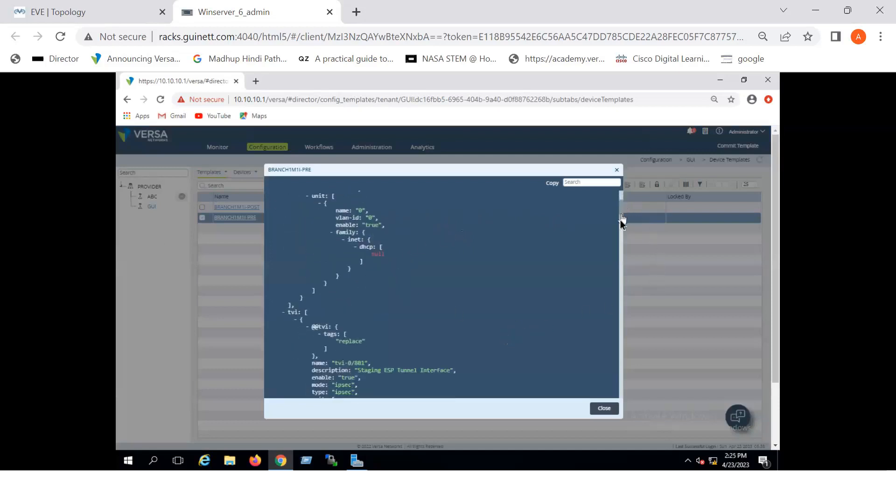
scroll(618, 223, "down", 5)
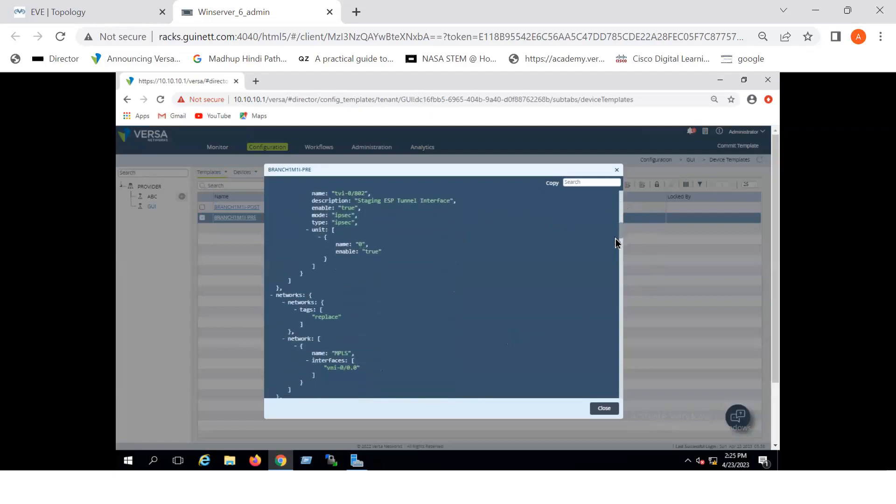
scroll(615, 247, "down", 2)
scroll(614, 252, "down", 4)
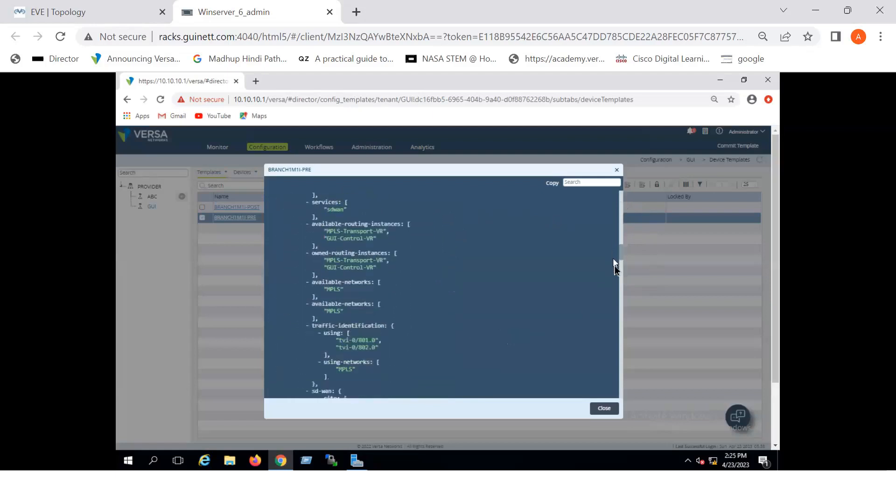
scroll(613, 267, "down", 2)
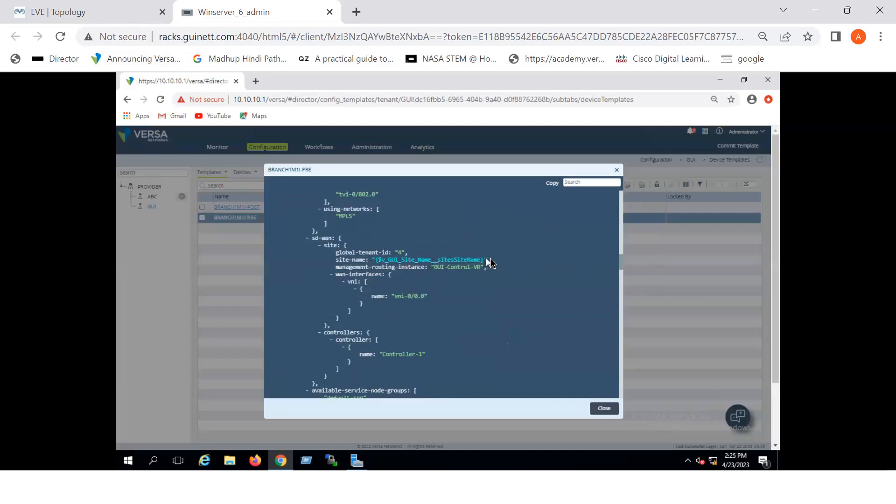
left_click_drag(490, 261, 377, 262)
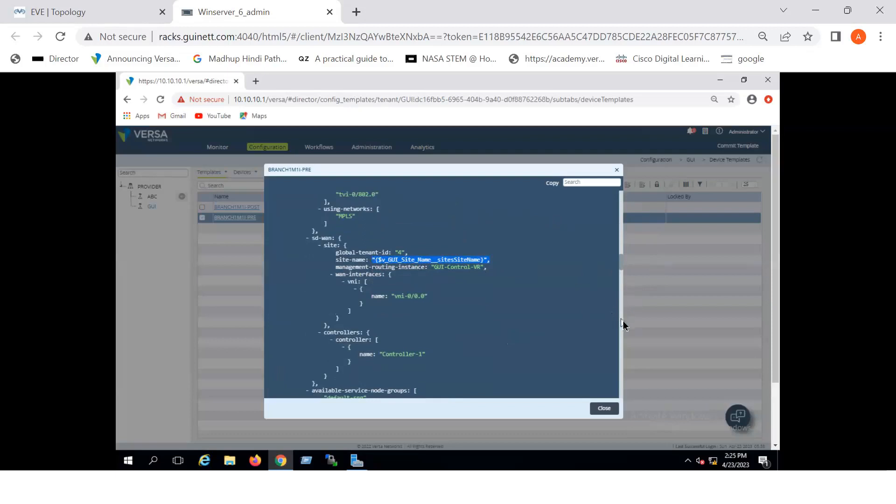
Examine the IPsec VPN profiles, routing instances, service node groups and system settings of the BRANCH1M1I-PRE configuration, and close the view
scroll(620, 318, "down", 3)
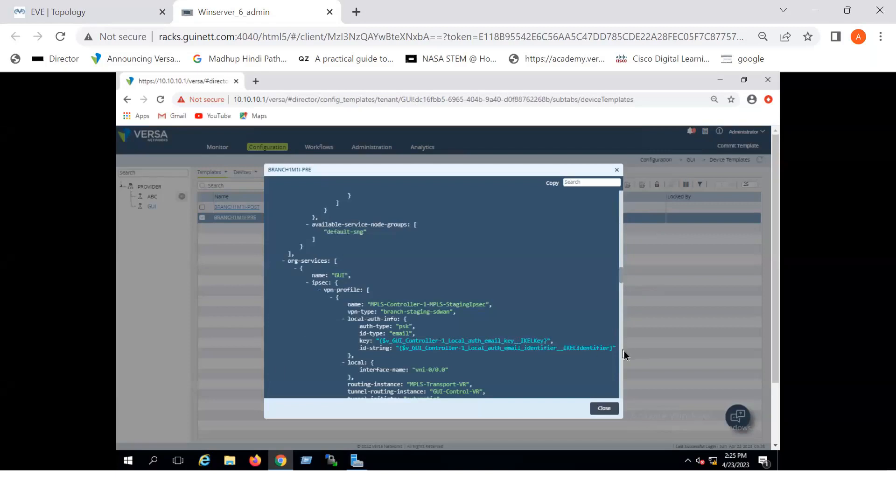
scroll(624, 351, "down", 5)
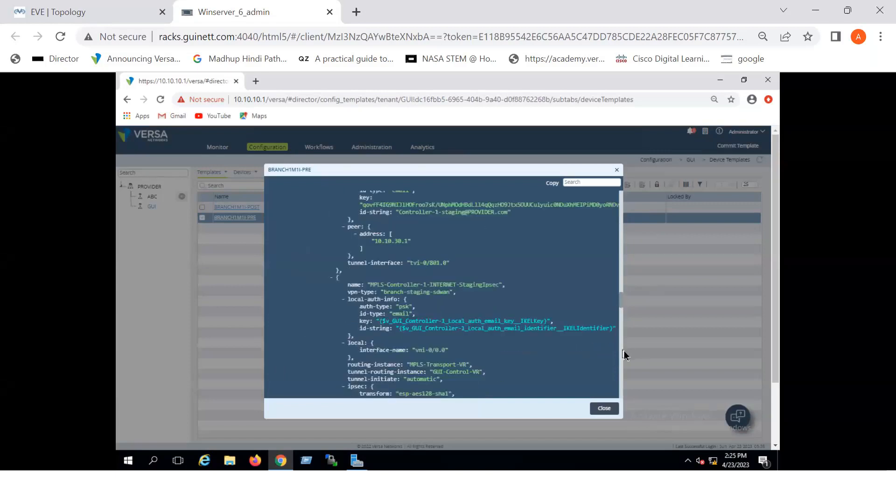
scroll(624, 351, "down", 4)
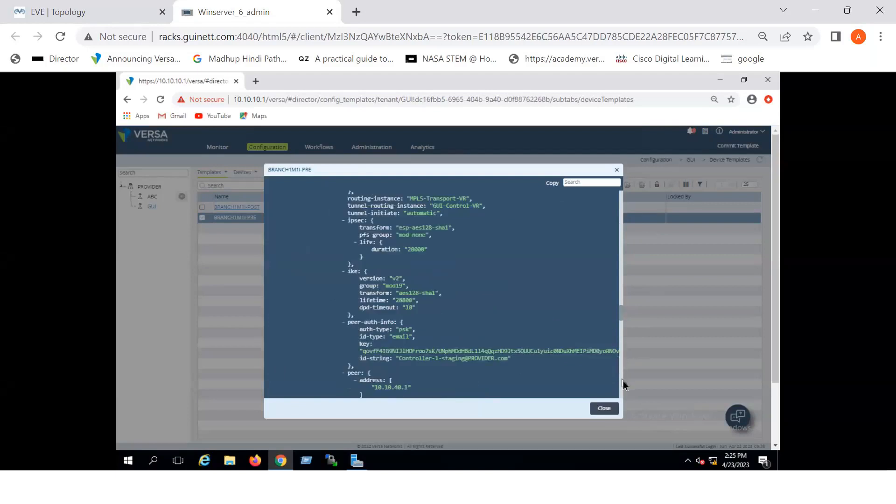
scroll(624, 385, "down", 3)
scroll(624, 386, "down", 3)
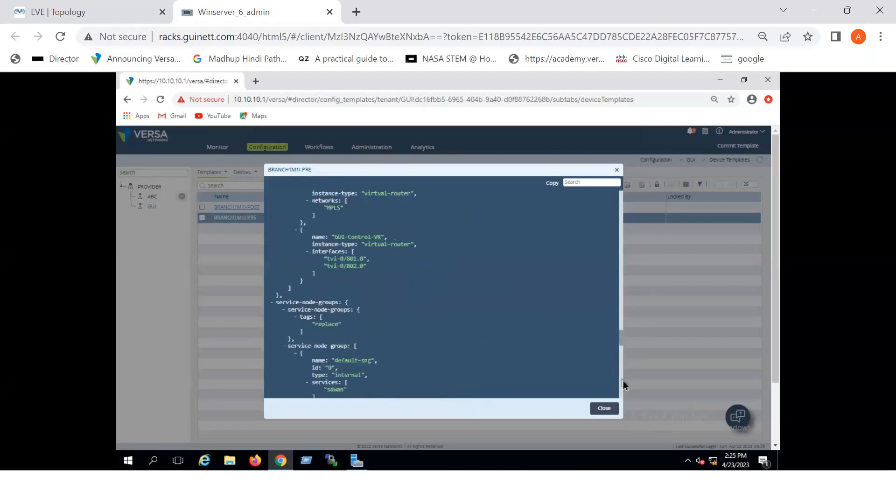
scroll(624, 386, "down", 3)
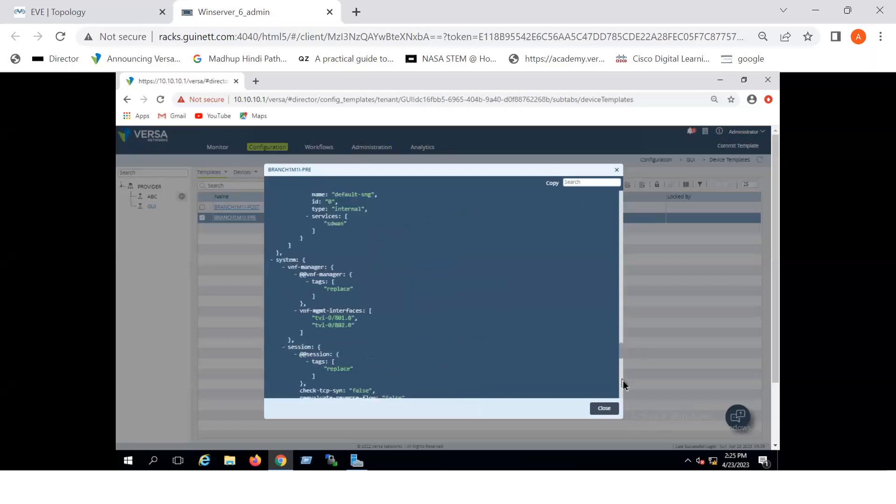
left_click(602, 409)
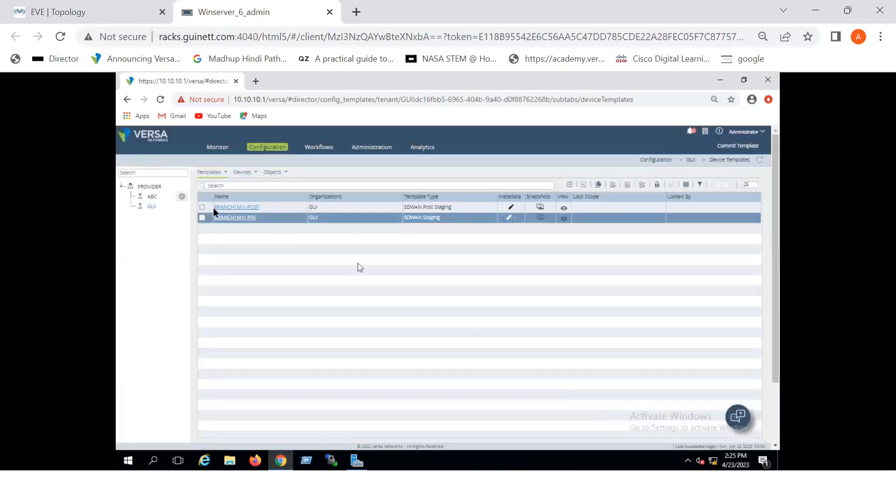
Open the BRANCH1M1I-PRE template for a look at its interface configuration, and return to the device template list
left_click(240, 220)
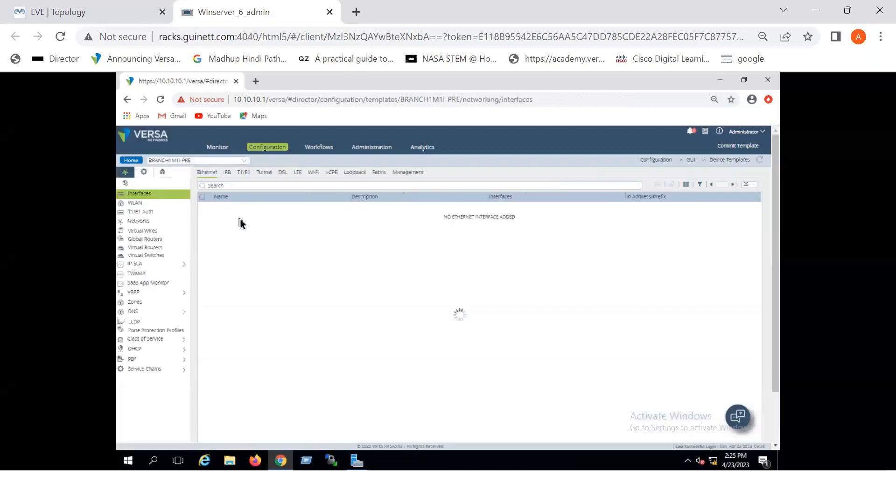
left_click(129, 162)
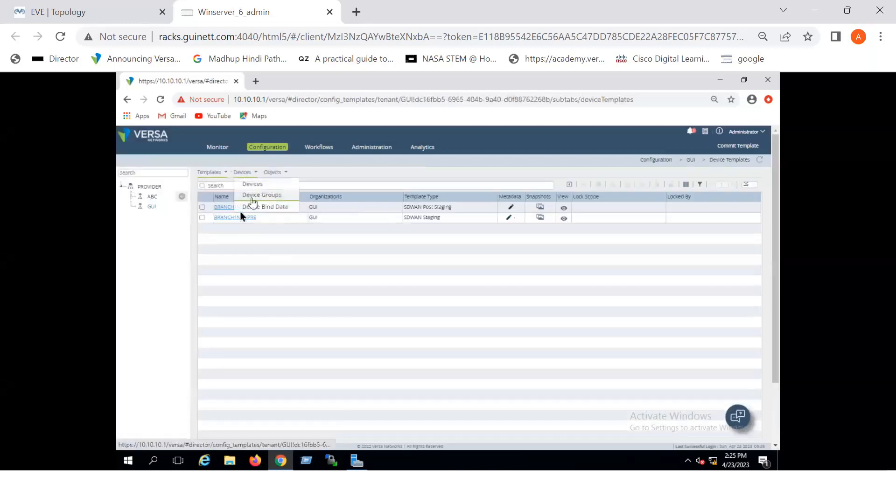
left_click(236, 216)
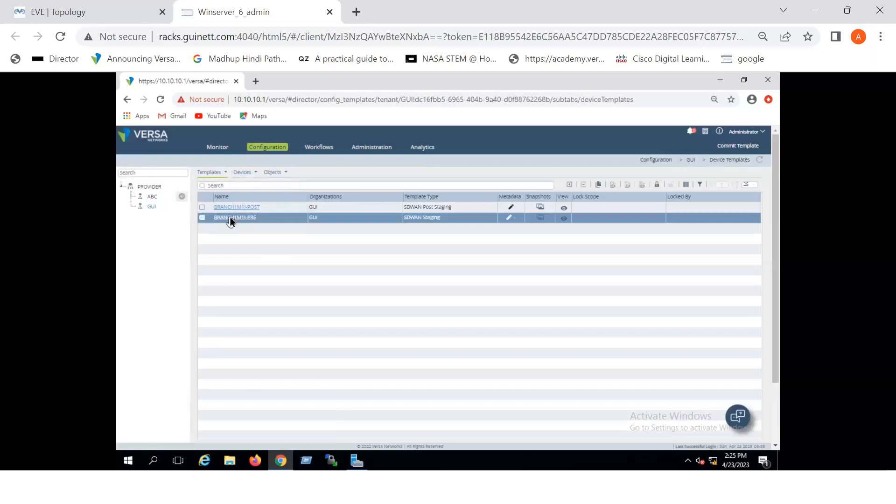
left_click(231, 219)
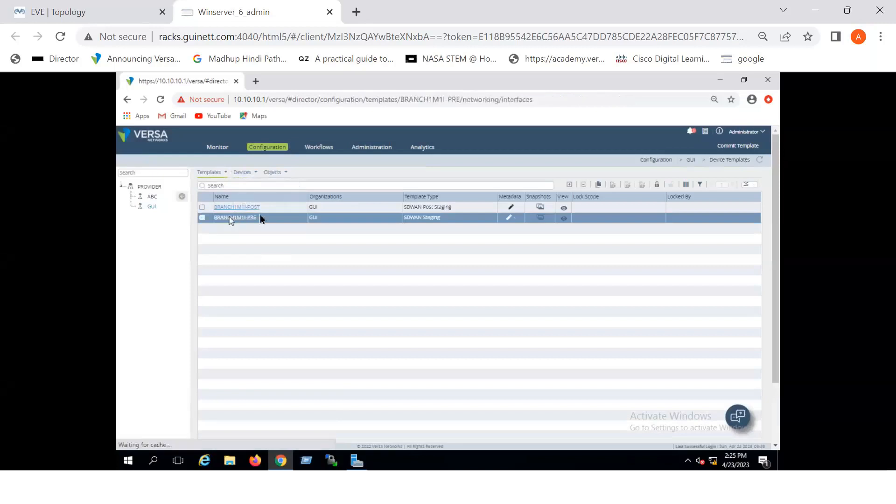
left_click(132, 161)
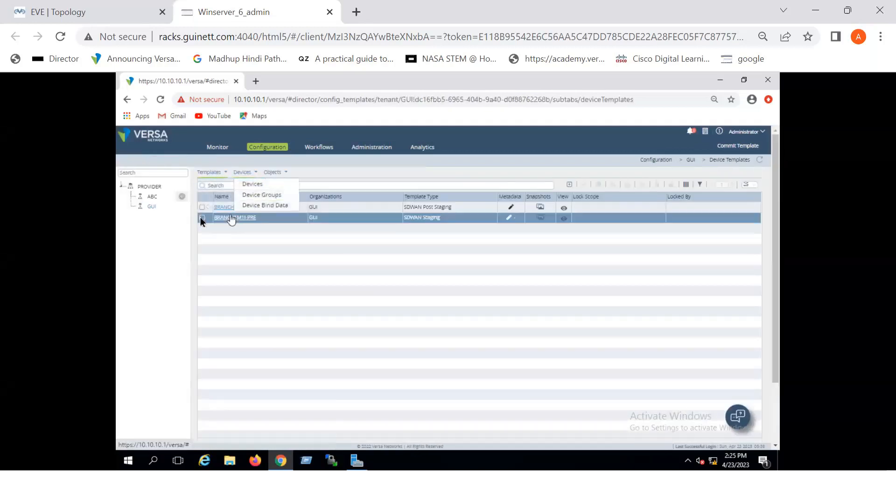
Reopen the configuration view of BRANCH1M1I-PRE and examine its interfaces, networks, organization and SD-WAN controller sections
left_click(202, 218)
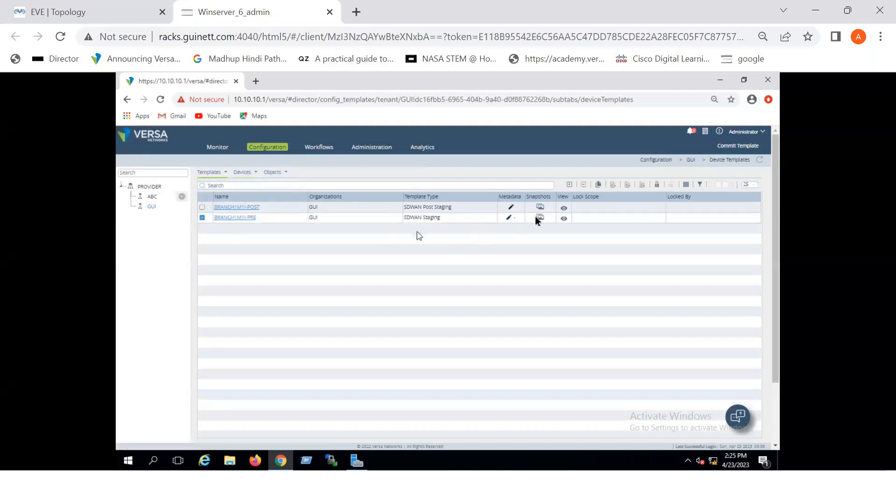
left_click(564, 220)
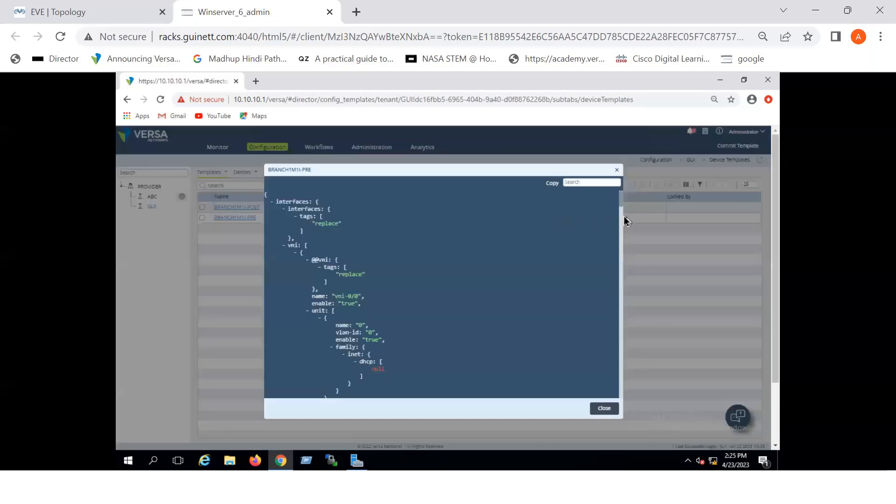
scroll(621, 234, "down", 3)
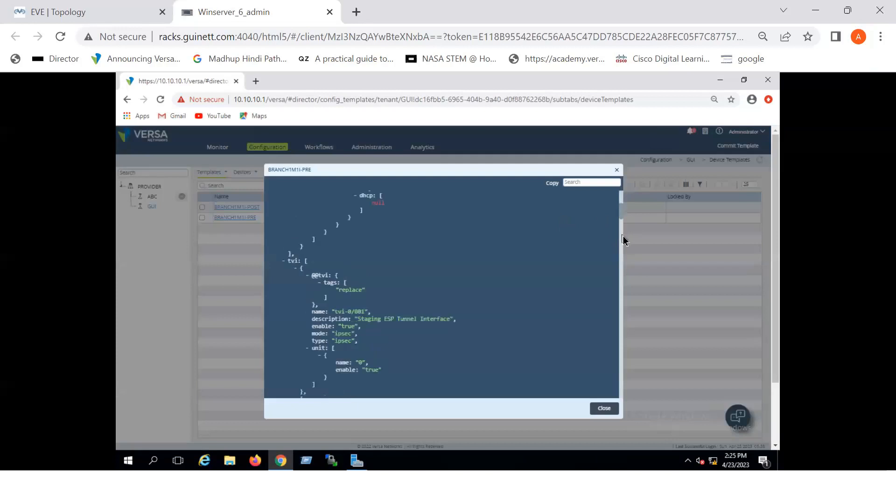
scroll(624, 240, "down", 3)
scroll(623, 240, "down", 3)
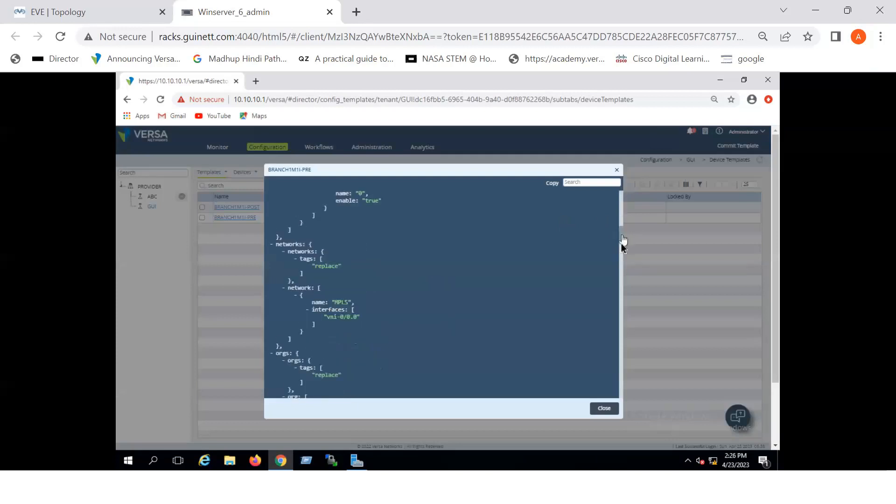
scroll(623, 242, "down", 2)
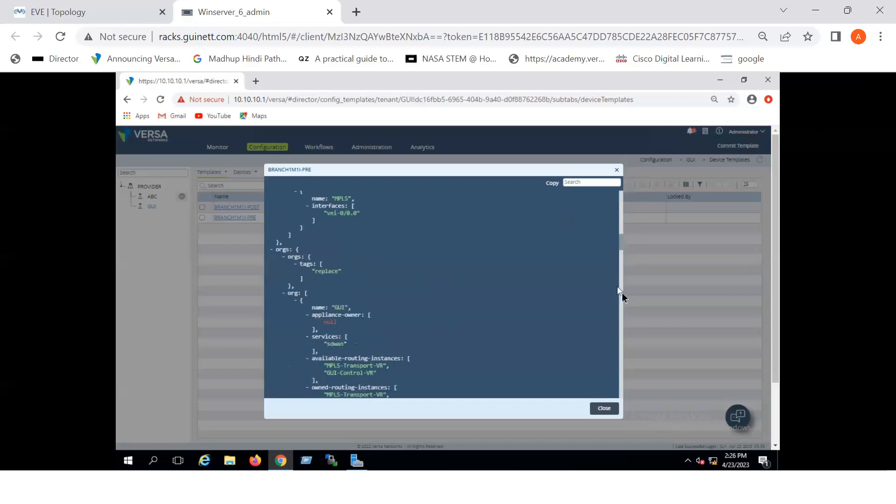
scroll(623, 298, "down", 3)
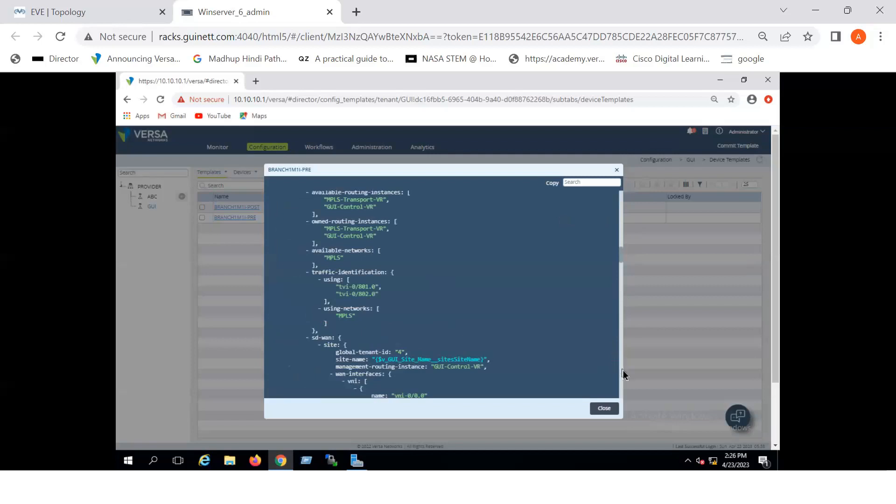
scroll(624, 374, "down", 3)
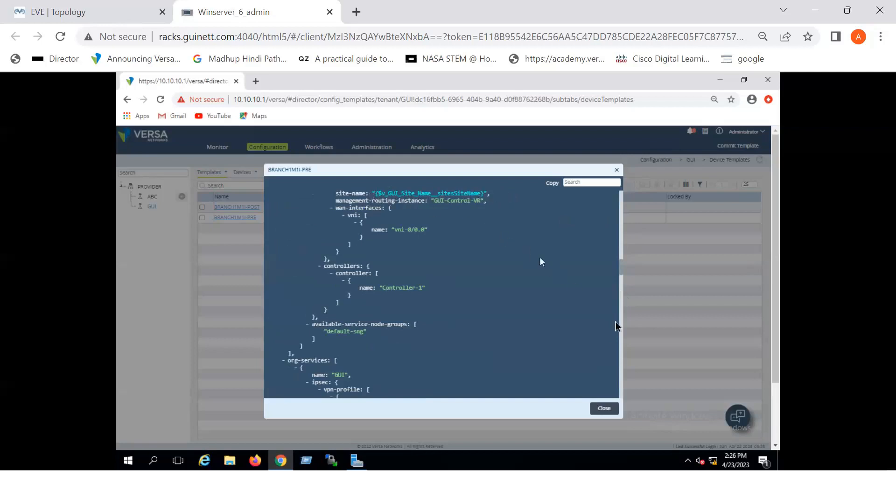
Review the staging IPsec profiles, routing instances, session, services and site sections of BRANCH1M1I-PRE again, and close the view
scroll(622, 338, "down", 4)
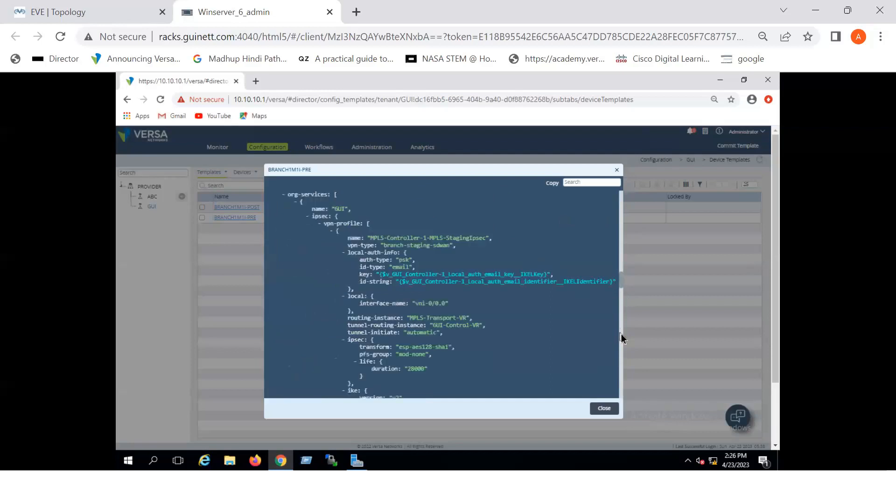
scroll(622, 338, "down", 4)
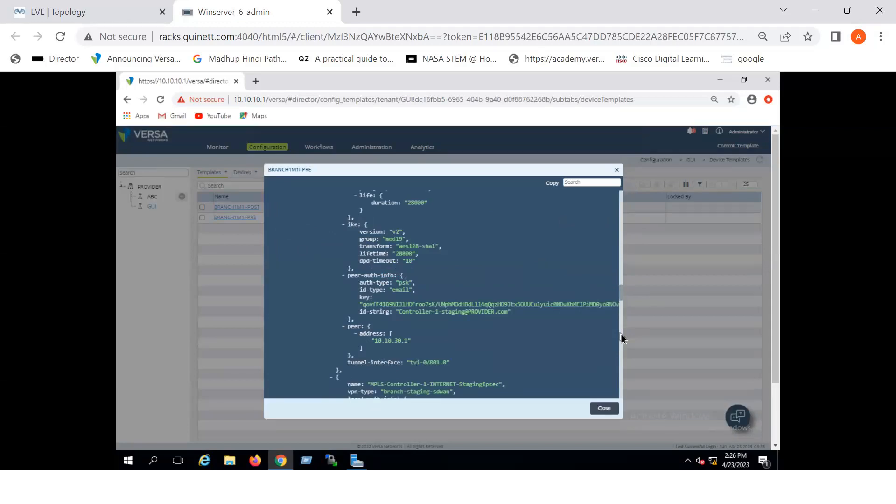
scroll(622, 338, "down", 4)
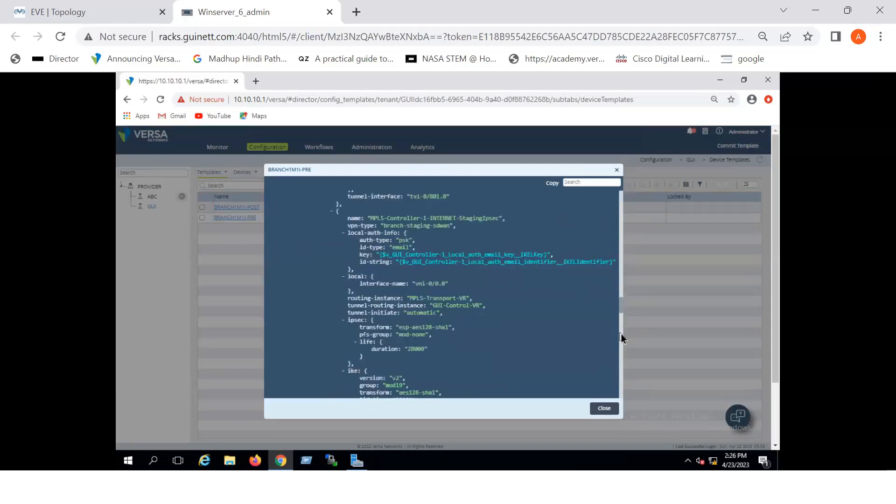
scroll(622, 338, "down", 4)
scroll(622, 338, "down", 4)
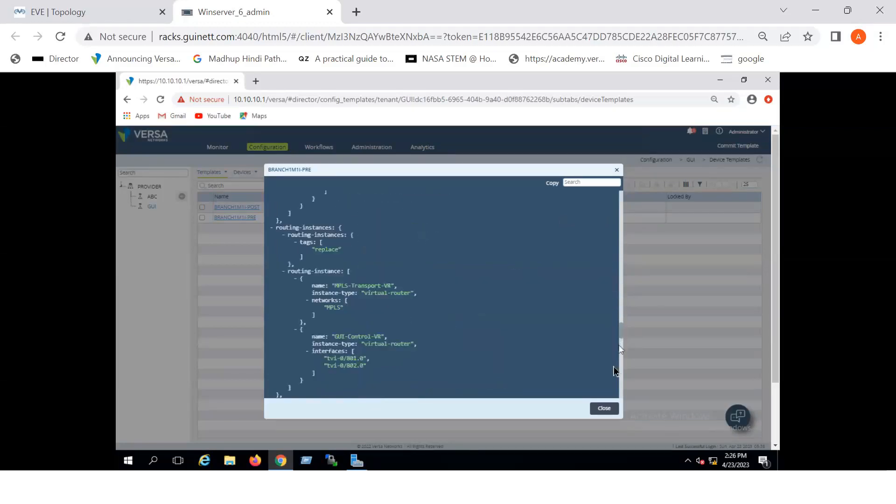
scroll(621, 372, "down", 4)
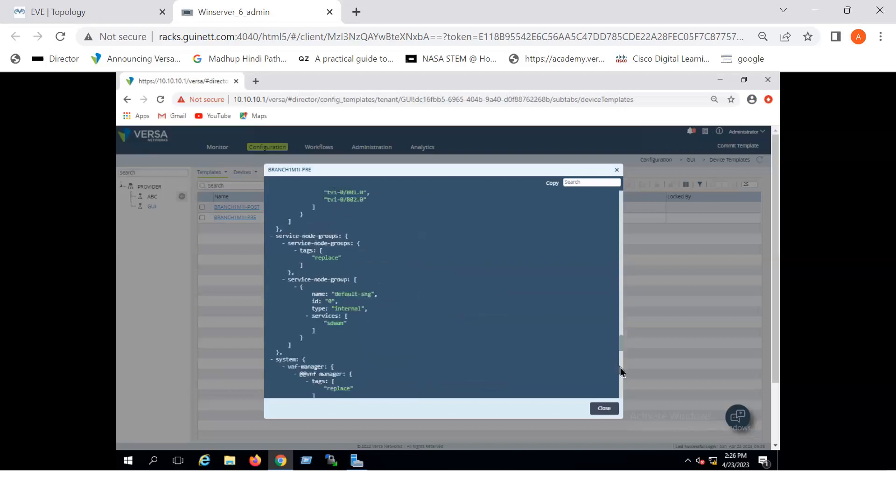
scroll(621, 372, "down", 4)
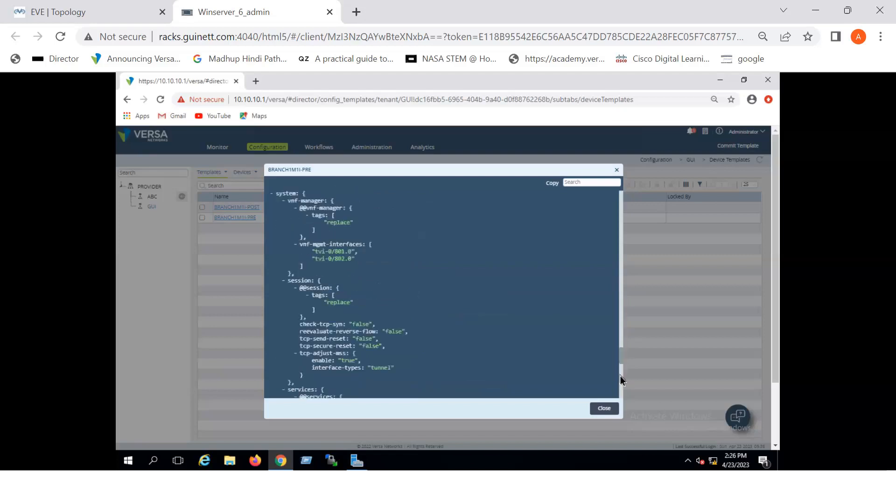
scroll(621, 376, "down", 4)
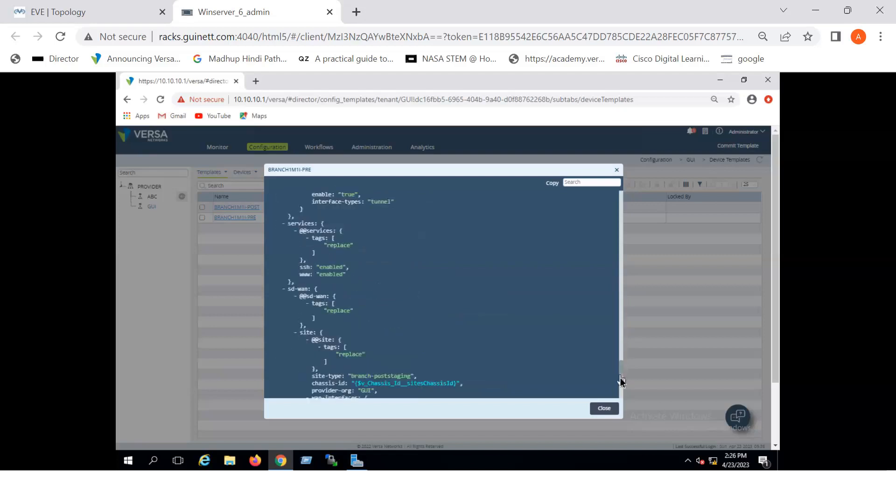
left_click(605, 409)
Open the configuration view of BRANCH1M1I-POST and examine its SNMP agent, notification and view settings
left_click(280, 207)
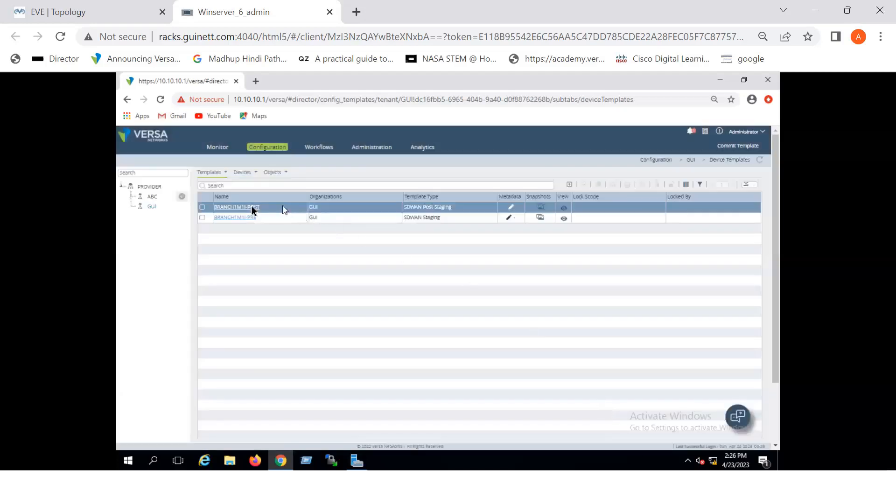
left_click(564, 209)
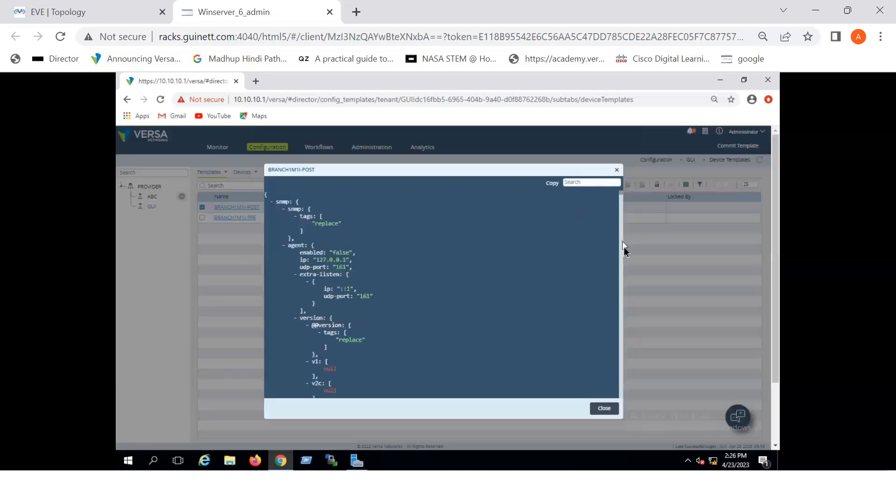
scroll(622, 252, "down", 3)
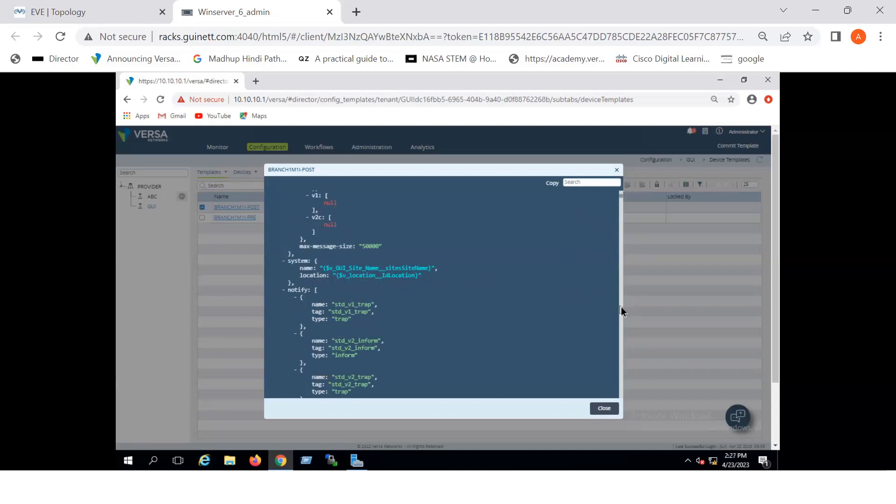
scroll(622, 312, "down", 3)
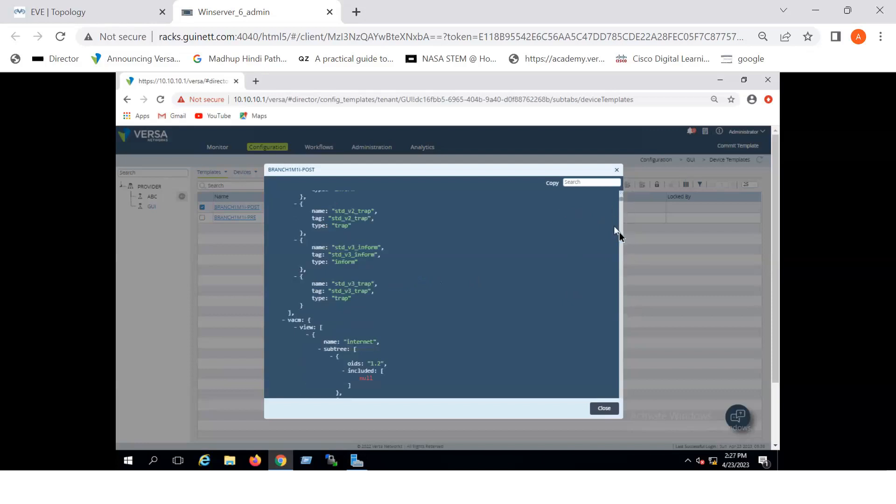
scroll(623, 237, "down", 3)
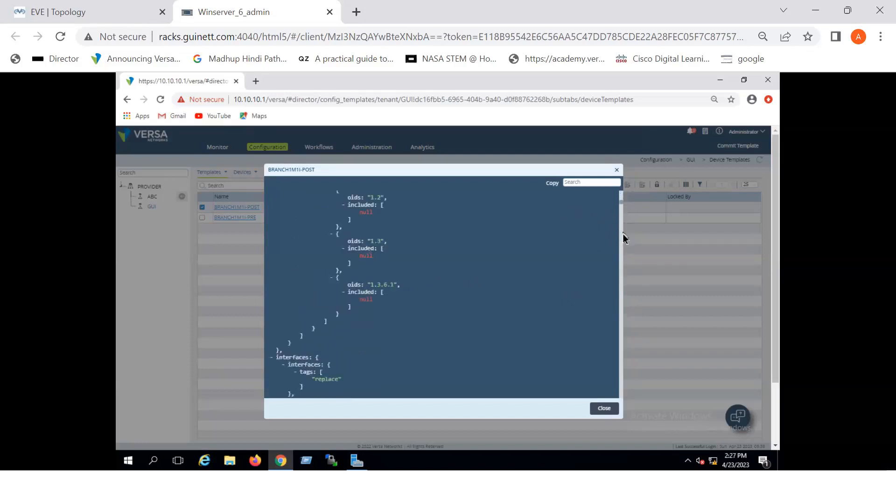
Examine the WAN and tunnel interfaces and the networks in the BRANCH1M1I-POST configuration
scroll(624, 238, "down", 3)
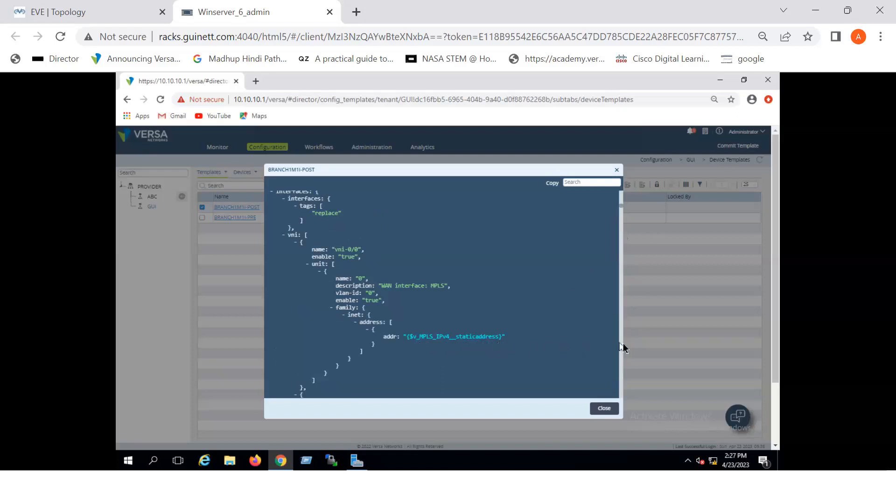
scroll(623, 347, "down", 3)
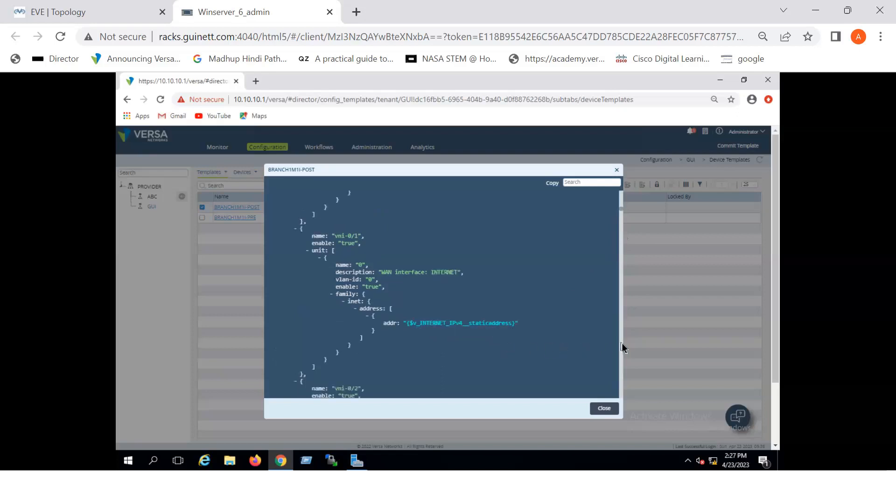
scroll(623, 348, "down", 3)
scroll(623, 348, "down", 3)
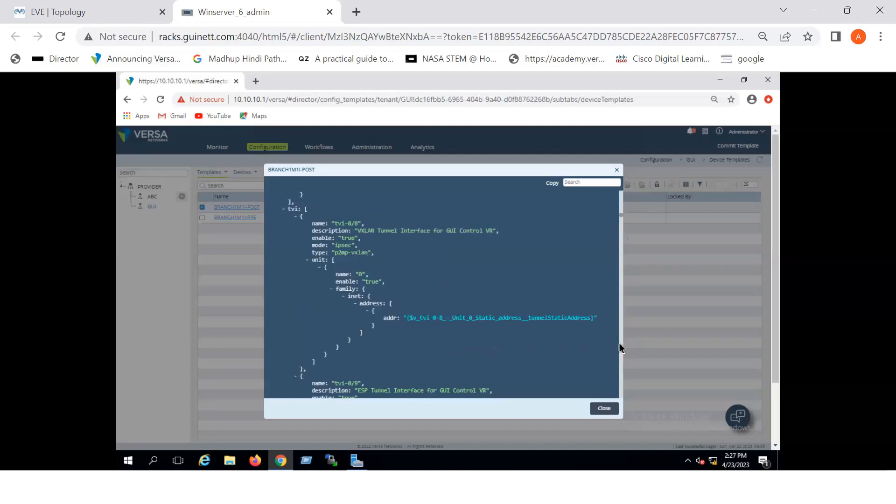
scroll(623, 348, "down", 3)
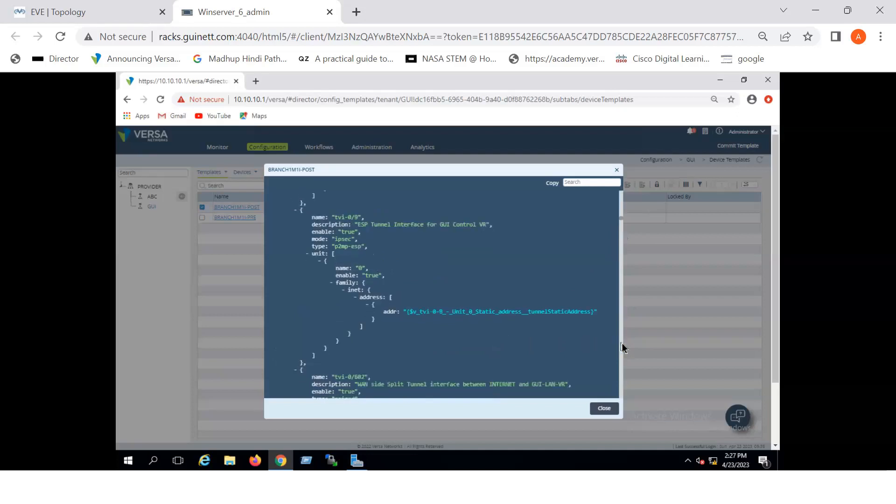
scroll(623, 348, "down", 3)
scroll(622, 348, "down", 3)
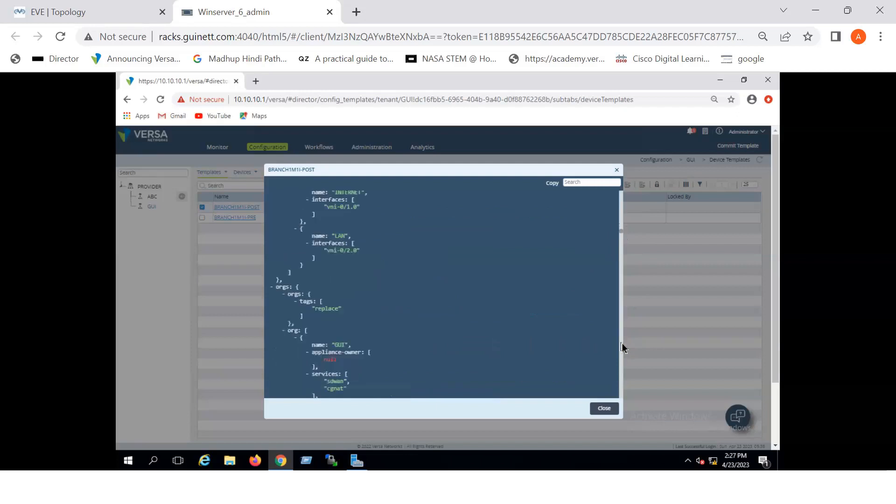
Review the organization, SD-WAN path policy and CGNAT pool and rule sections of BRANCH1M1I-POST, and close the view
scroll(623, 348, "down", 5)
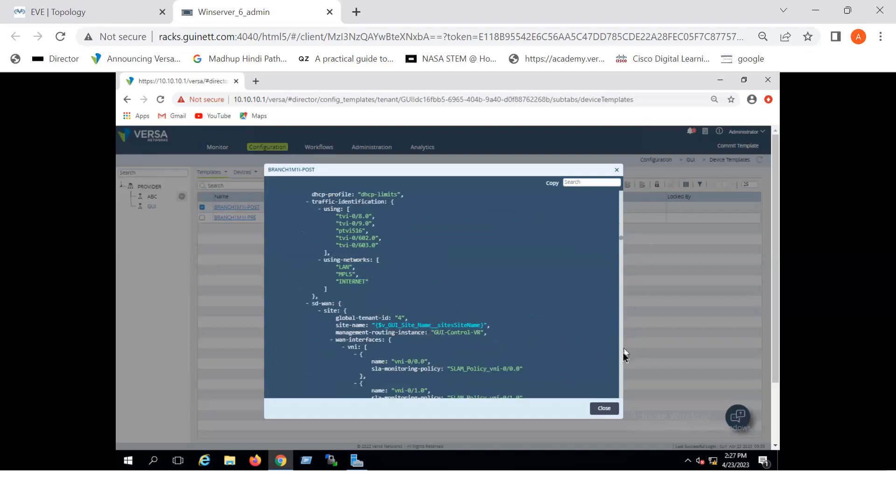
scroll(623, 358, "down", 3)
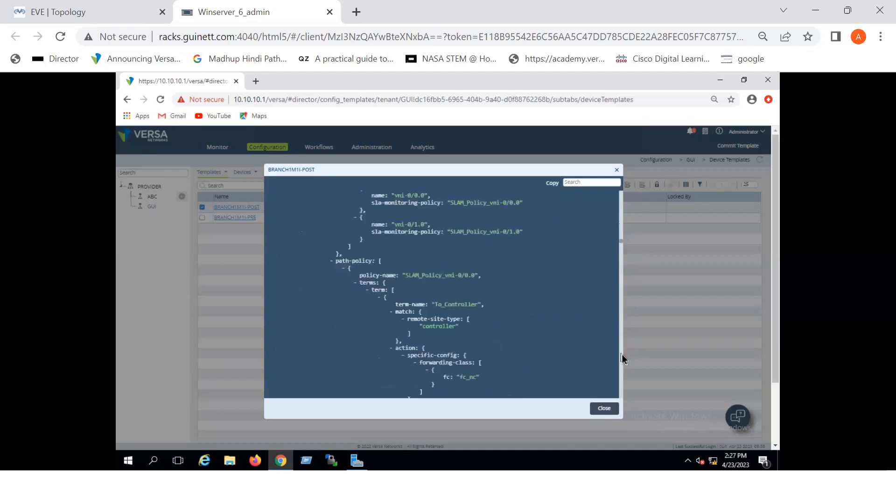
scroll(622, 358, "down", 3)
scroll(623, 359, "down", 1)
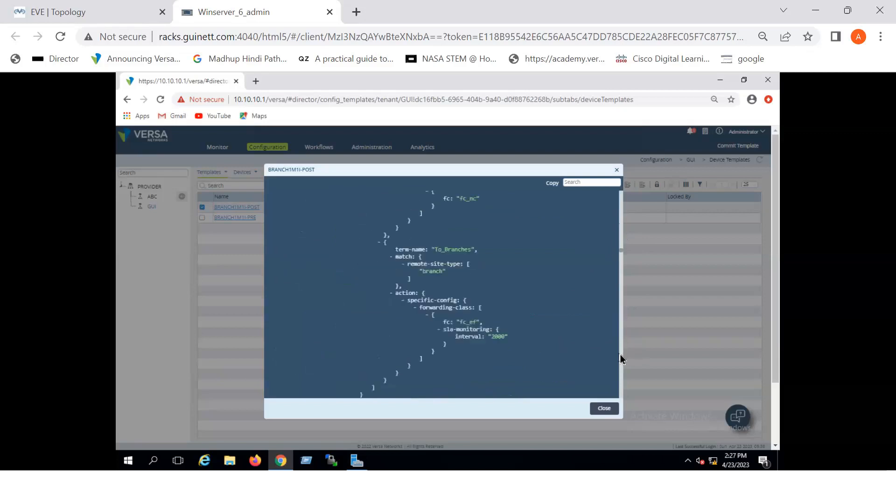
scroll(622, 359, "down", 10)
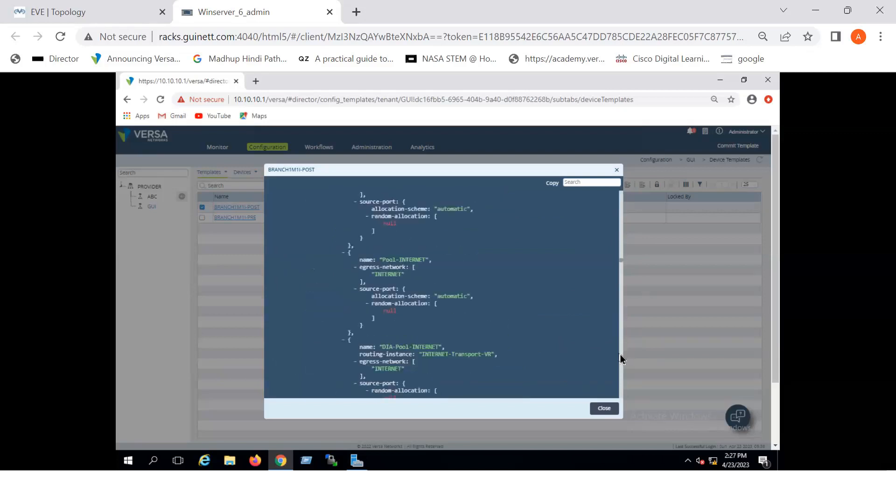
scroll(622, 358, "down", 5)
scroll(620, 359, "down", 6)
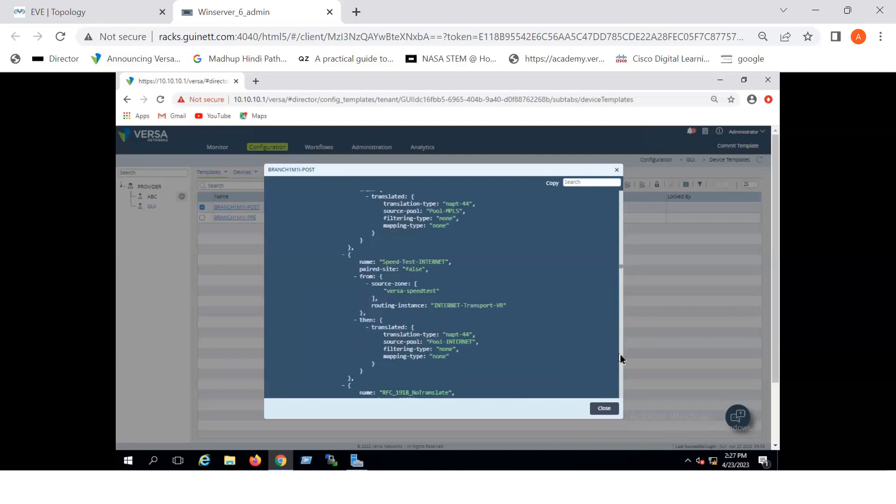
left_click(606, 409)
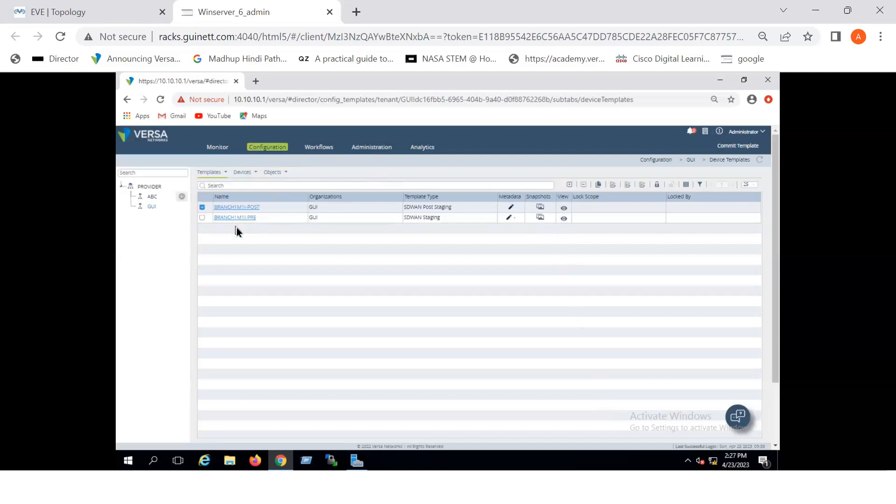
Open the BRANCH1M1I-POST template, look at its Ethernet interfaces and networks, and return to the device template list
left_click(249, 173)
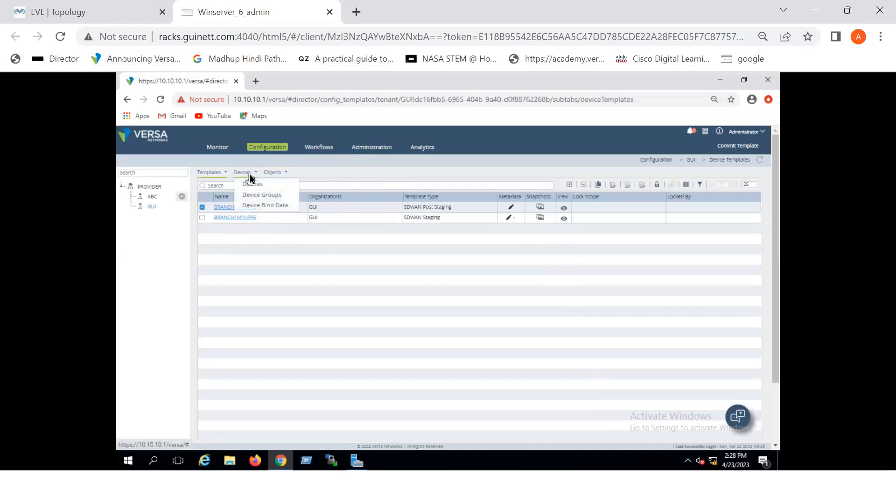
left_click(226, 206)
left_click(227, 206)
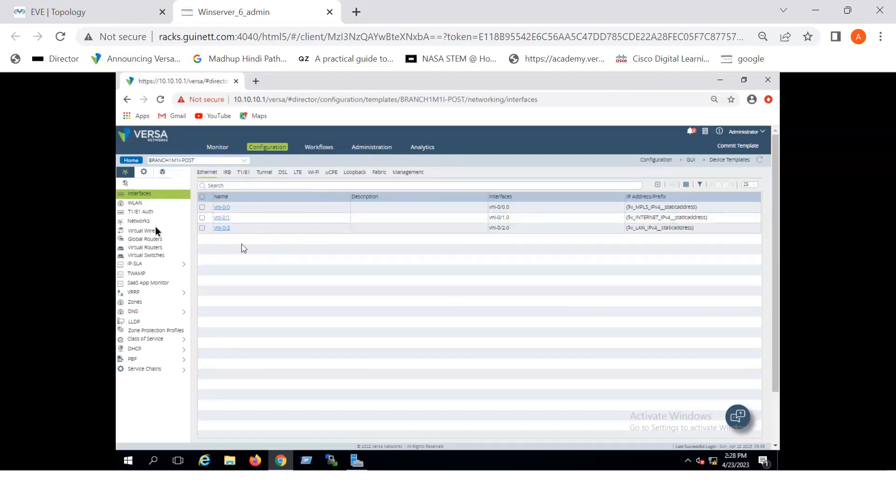
left_click(140, 222)
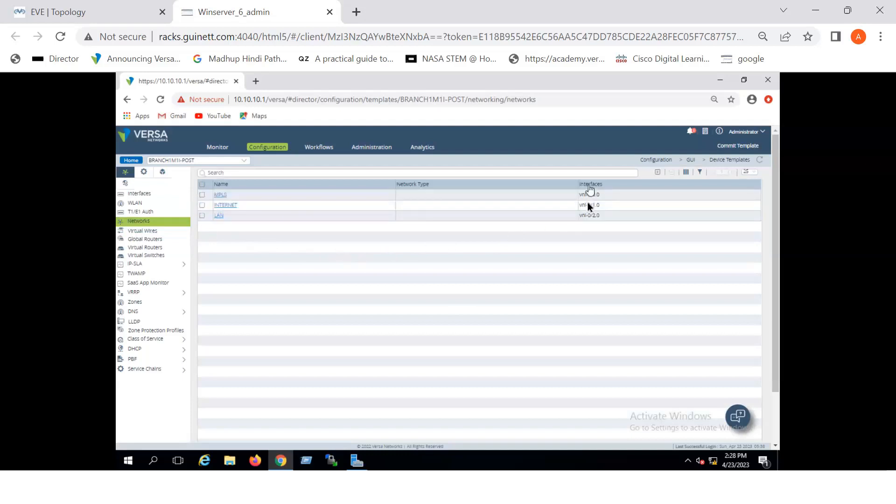
left_click(133, 194)
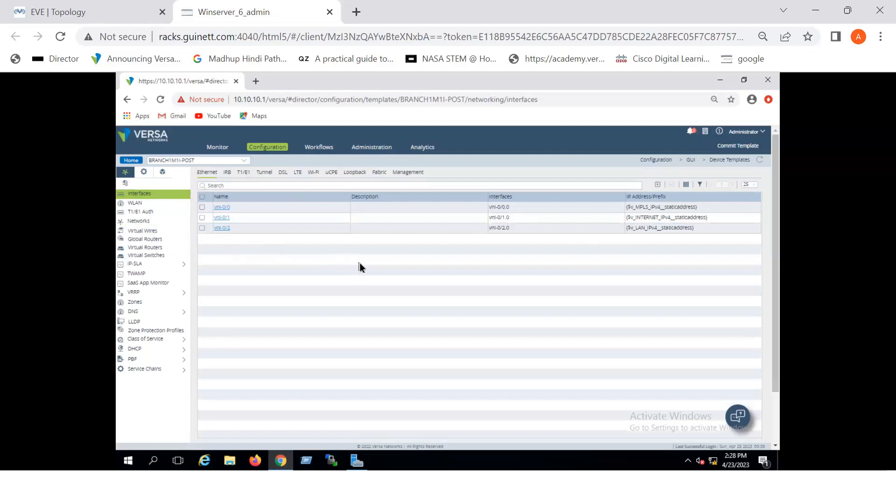
left_click(135, 161)
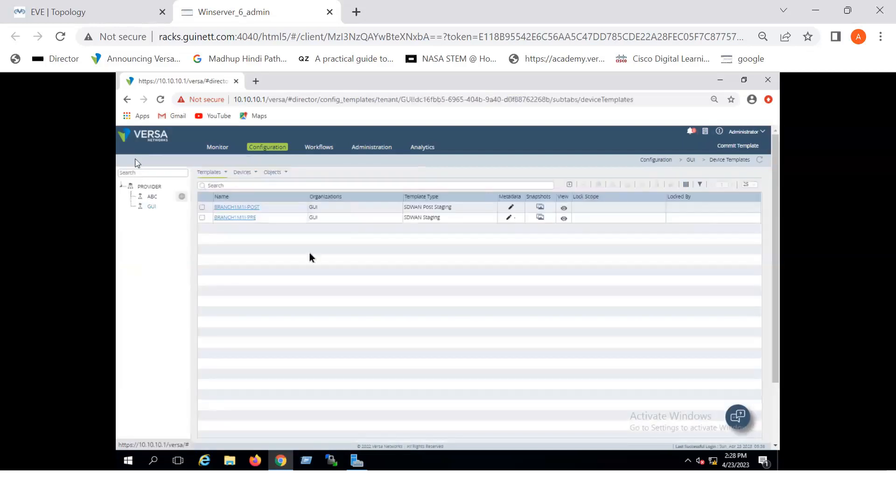
Look at the device groups of organization GUI and return to the device template list
mouse_move(254, 171)
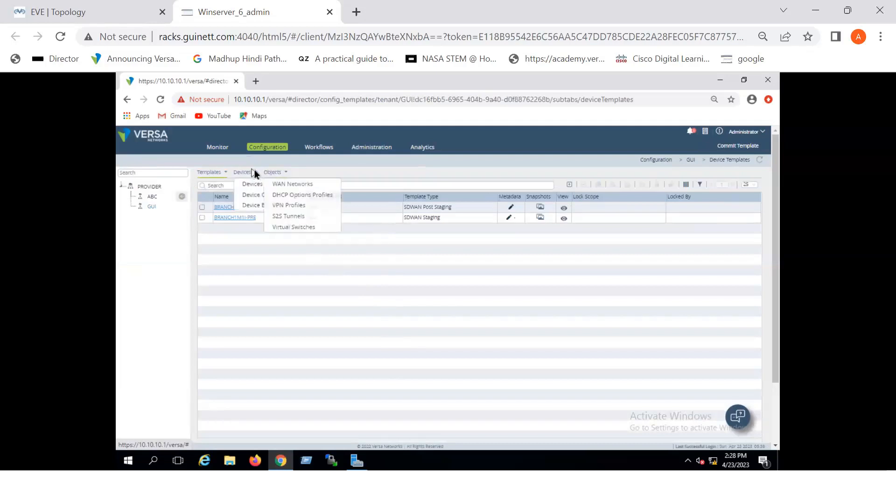
left_click(258, 196)
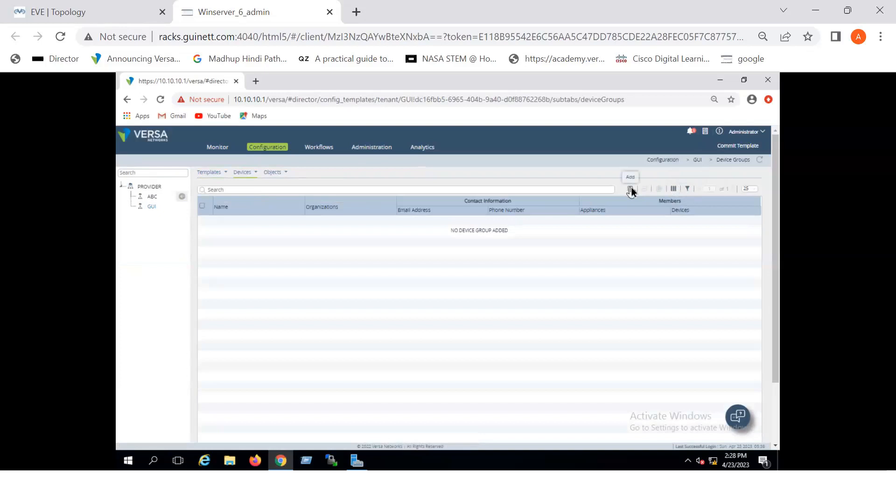
left_click(225, 173)
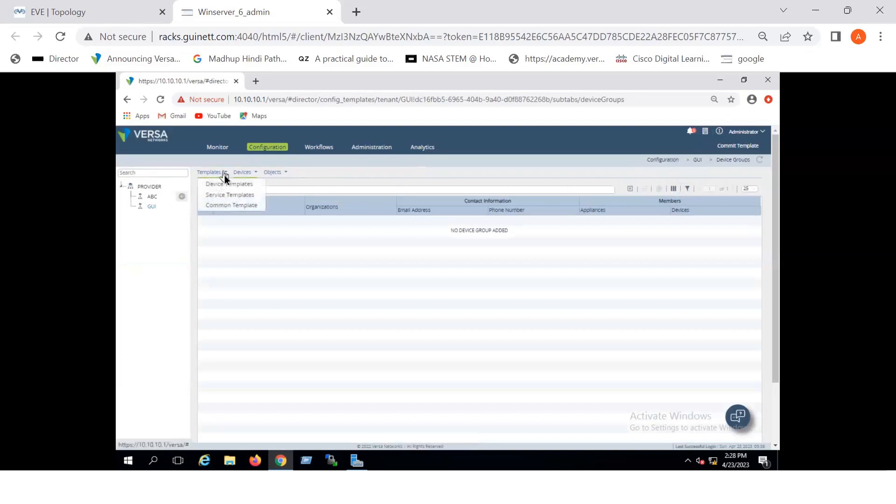
left_click(224, 184)
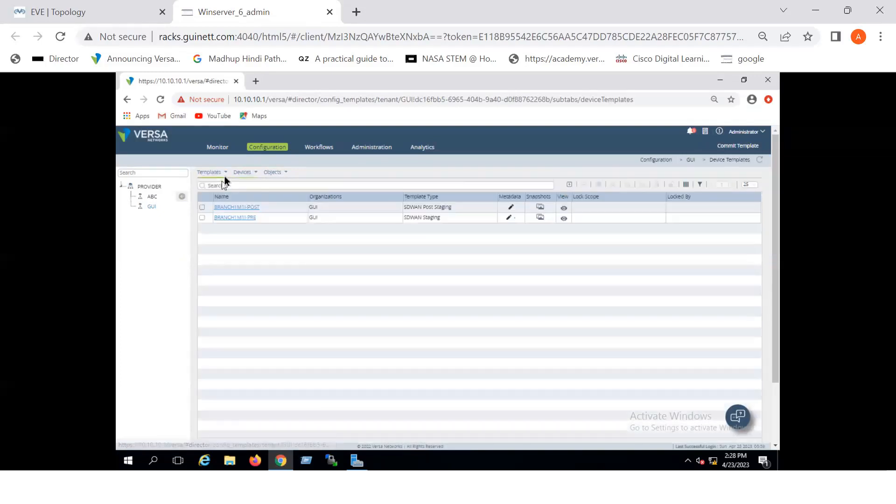
Open the common template GUI-DataStore, view its zones and networks, and return to the device template list
left_click(224, 175)
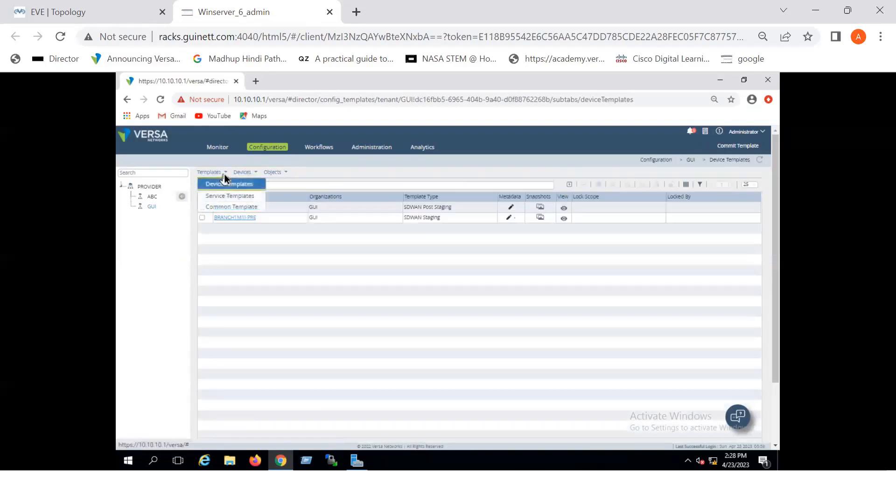
left_click(220, 206)
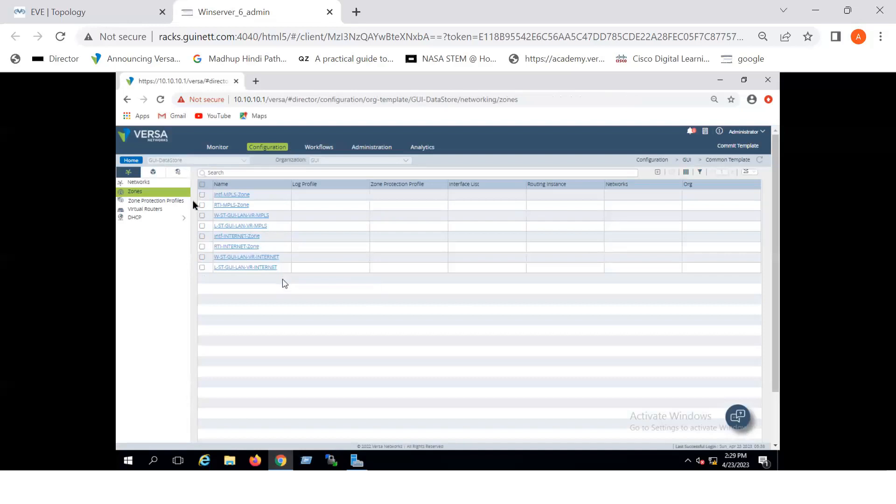
left_click(139, 183)
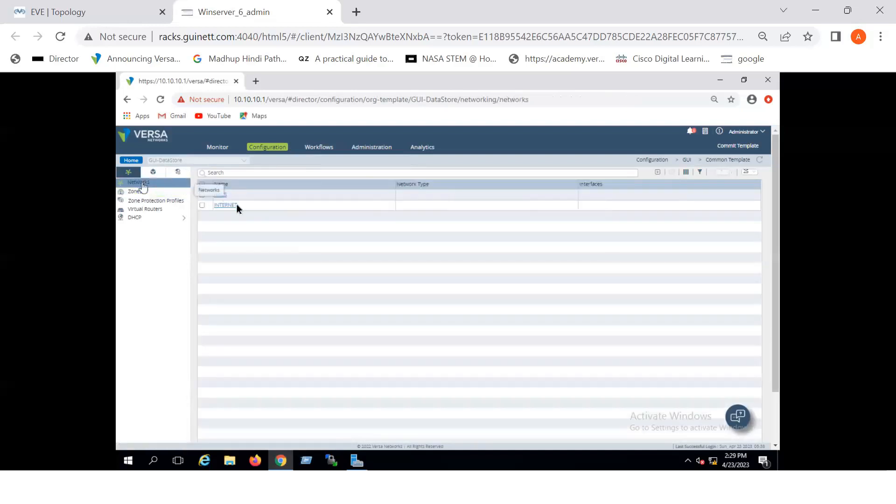
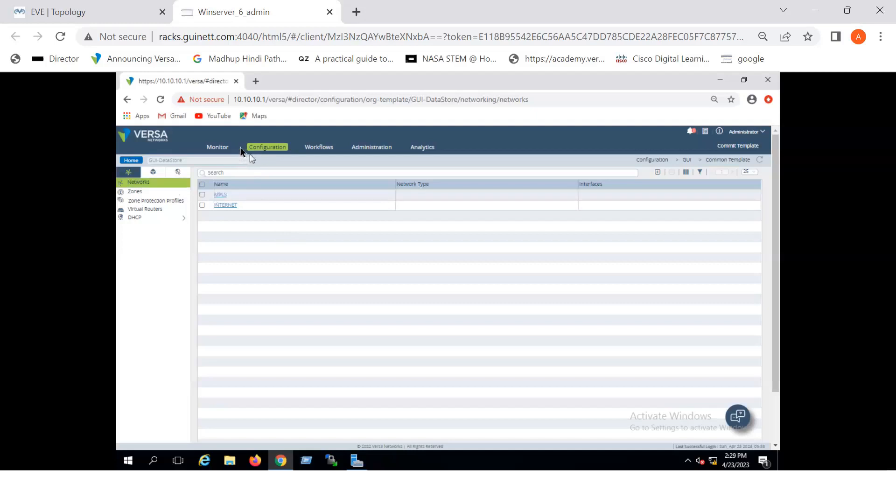
left_click(132, 161)
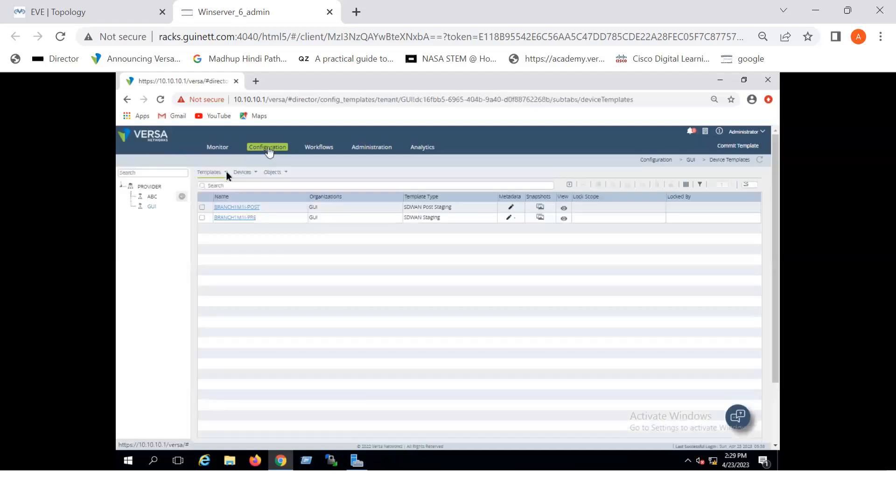
Show the service templates of organization GUI and check the category of GUI-Default-Application
left_click(226, 172)
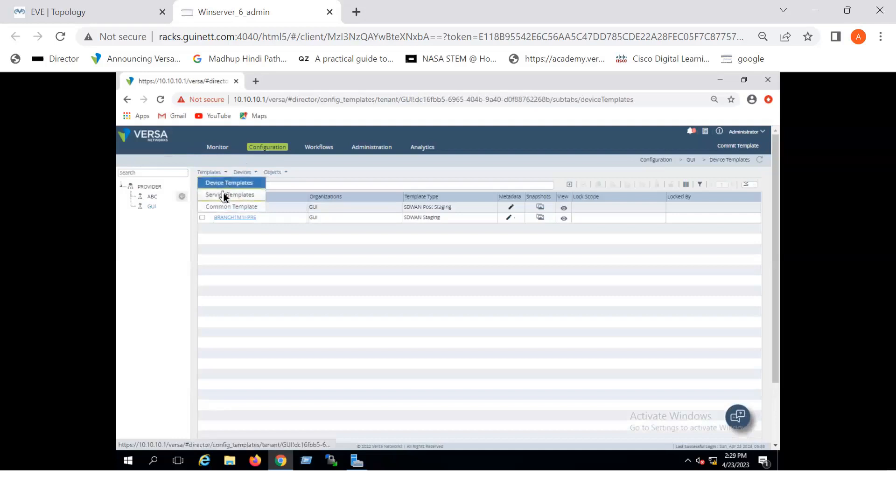
left_click(224, 195)
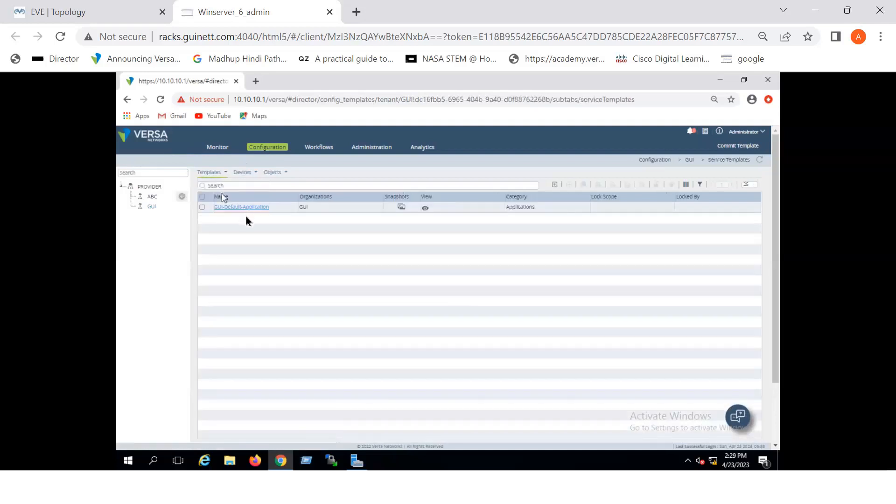
left_click(534, 210)
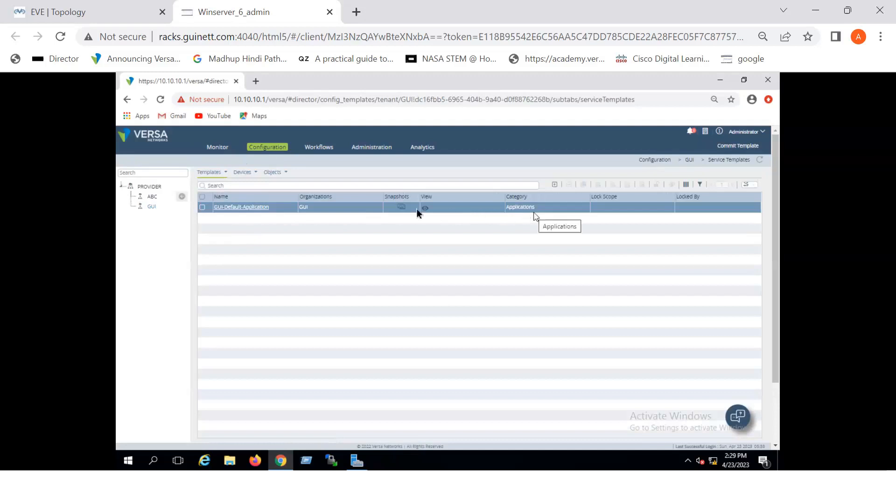
Look at the device groups of organization GUI and return to the service template list
mouse_move(253, 174)
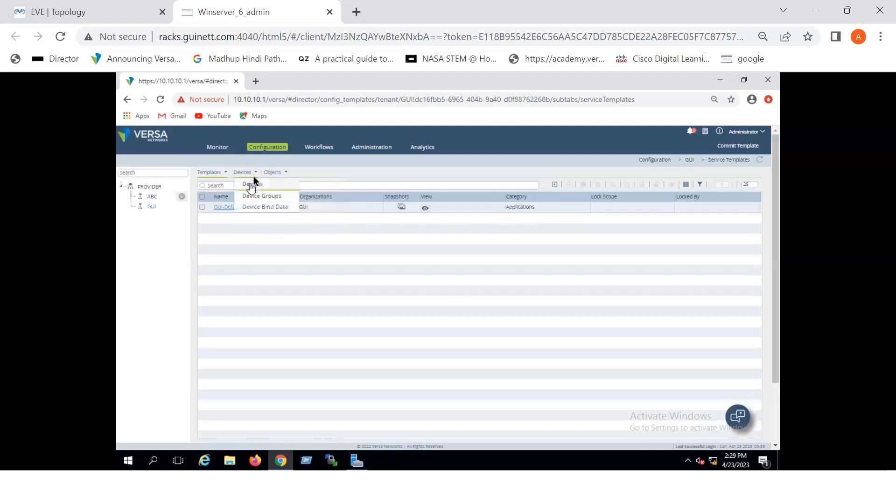
left_click(255, 196)
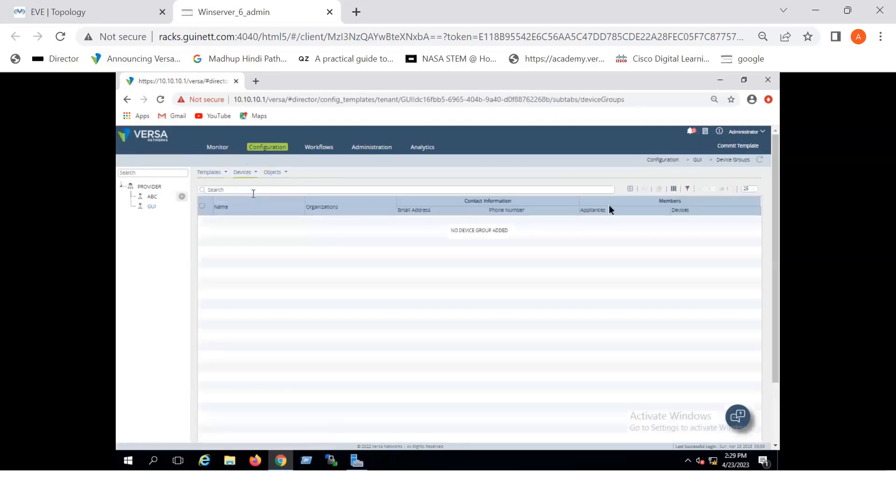
mouse_move(224, 172)
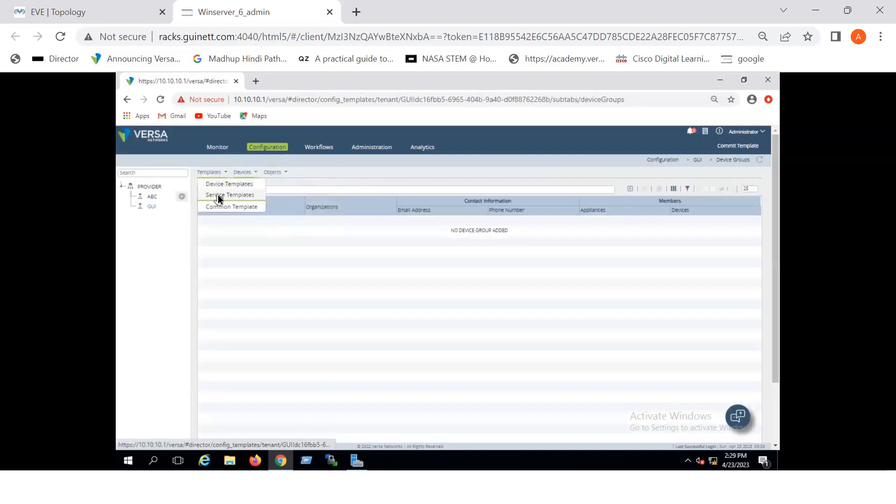
left_click(218, 196)
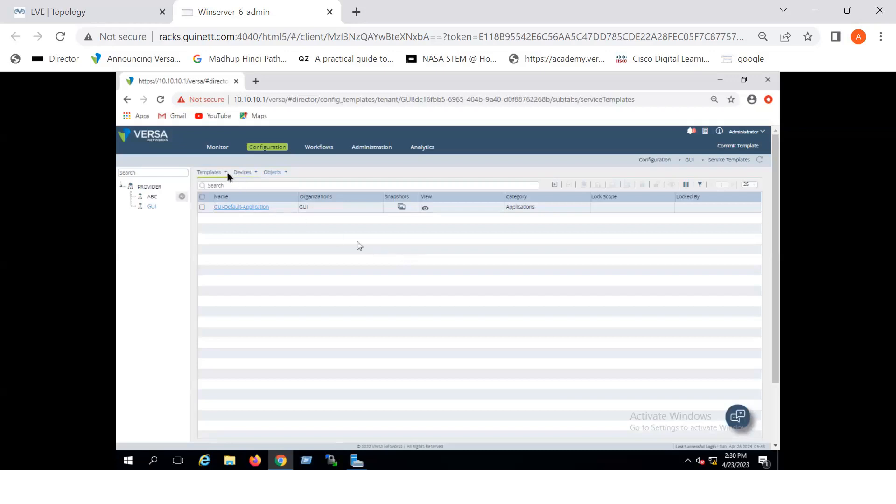
Check the device list of organization GUI, show its device groups, and briefly view the blank form for a new group
mouse_move(218, 173)
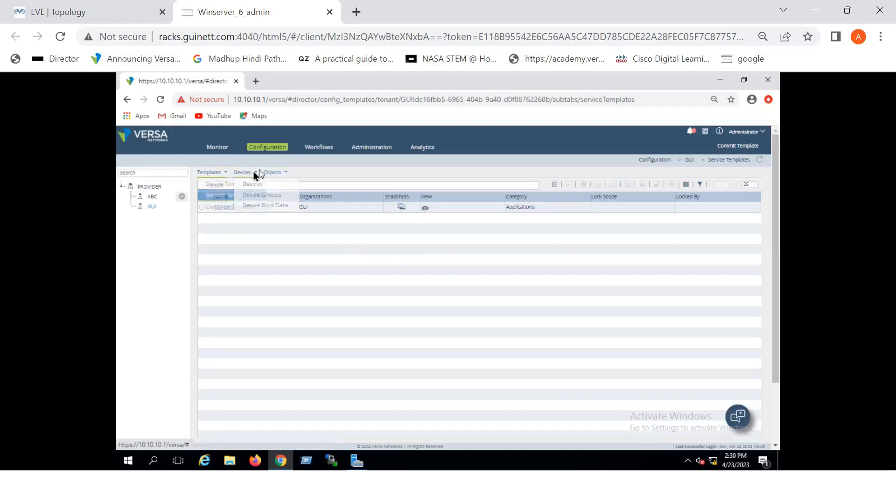
mouse_move(255, 177)
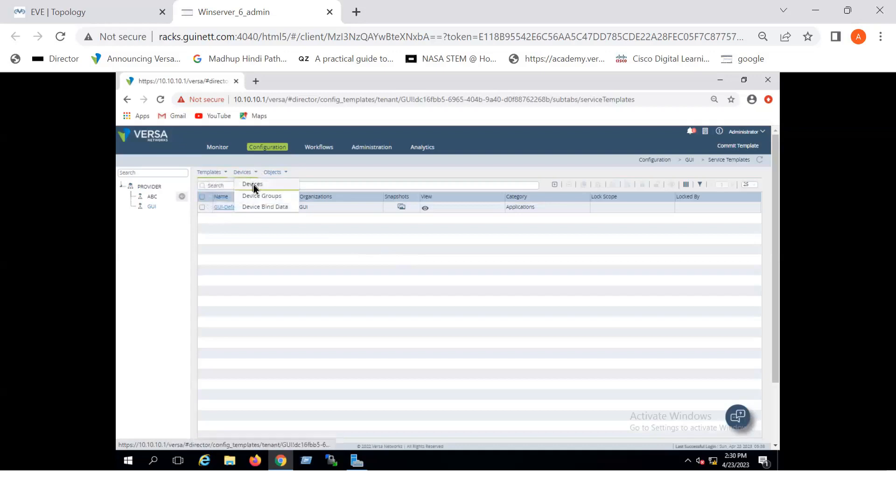
left_click(254, 186)
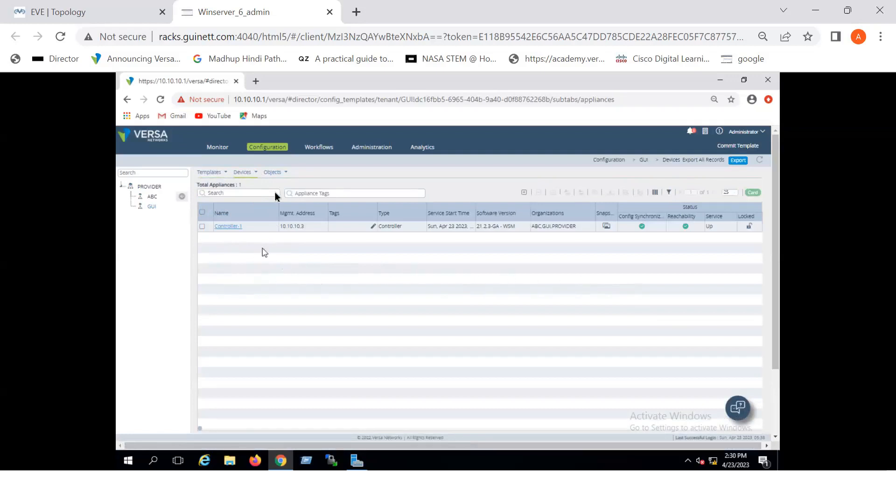
left_click(254, 175)
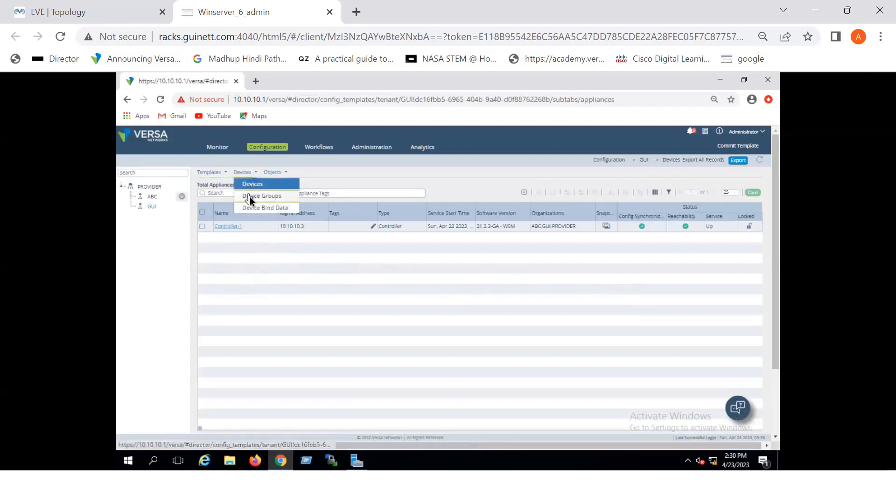
left_click(251, 200)
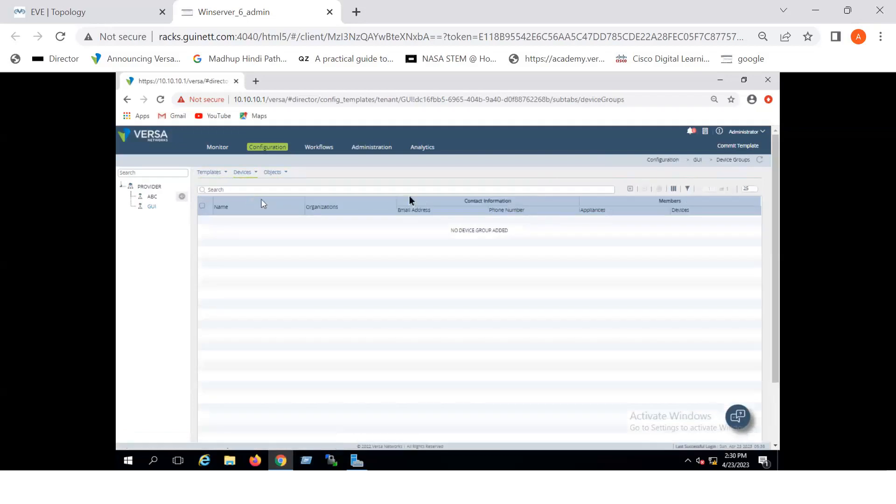
left_click(630, 189)
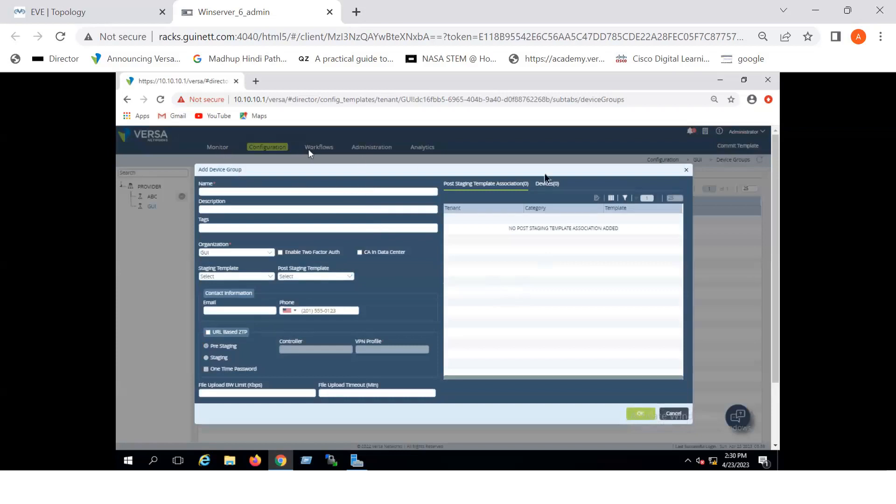
left_click(674, 414)
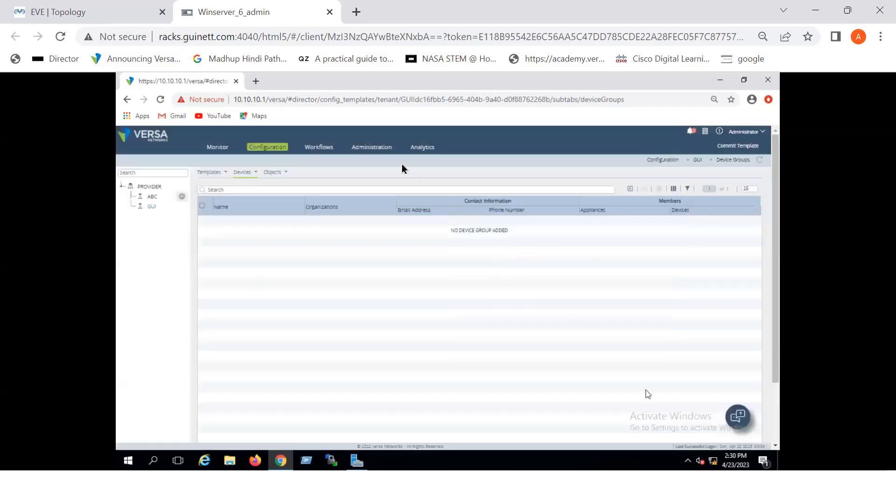
Check the name of the BRANCH1M1I-POST template in the workflows and return to the device groups of organization GUI
left_click(321, 147)
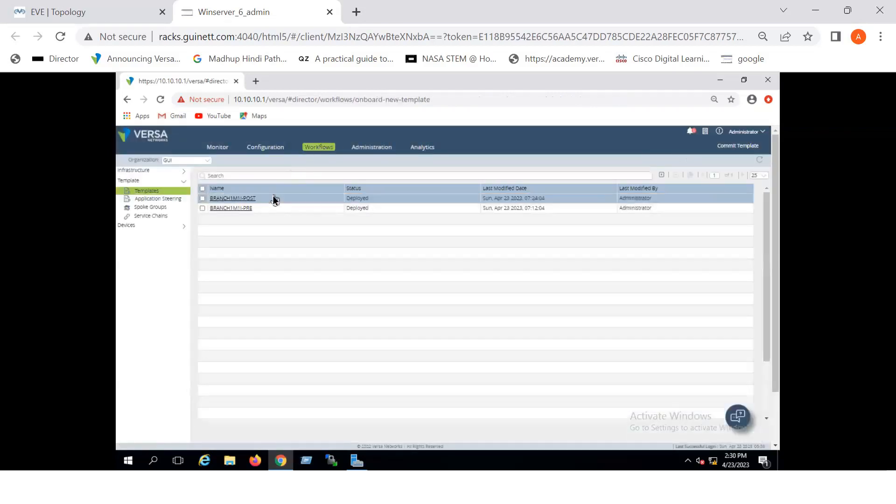
left_click_drag(256, 198, 207, 201)
left_click(269, 148)
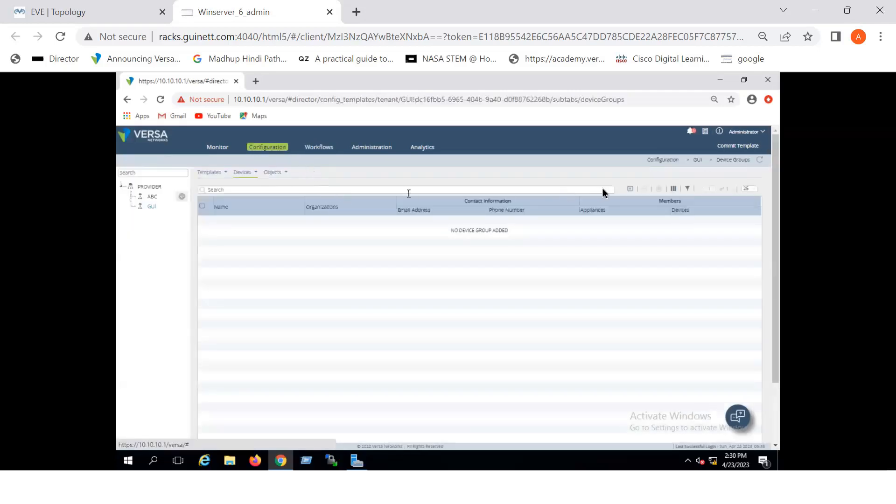
Start a new device group named DG-BRANCH1M1I-POST in organization GUI
left_click(630, 190)
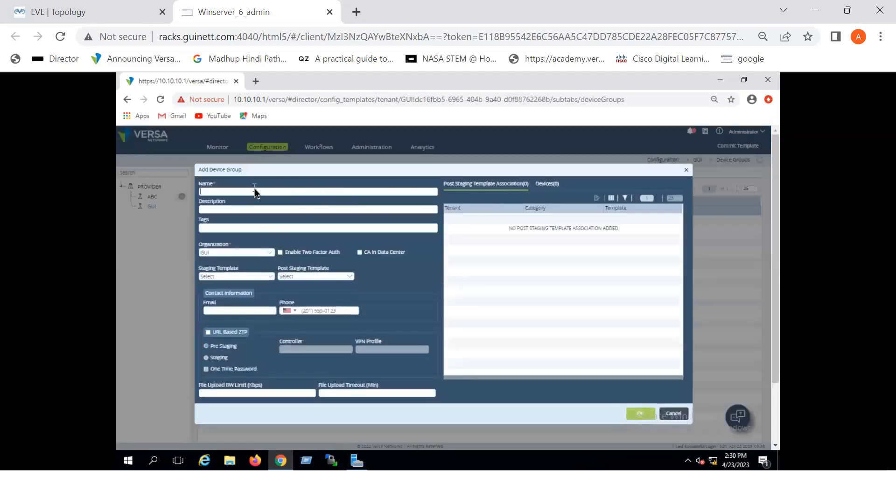
type("DG")
type("-BRANCH")
type("1")
type("M1H")
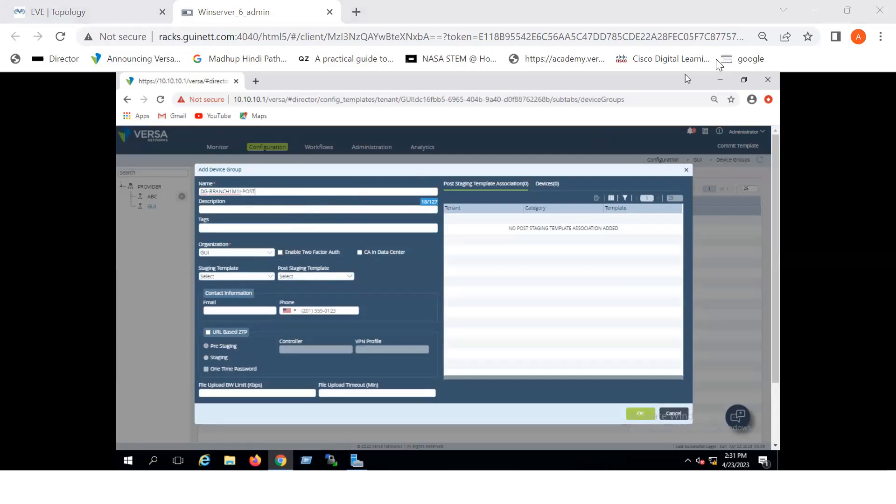
Check the staging template choices and assign BRANCH1M1I-POST as the new device group's post staging template
mouse_move(212, 241)
left_mouse_down()
mouse_move(195, 256)
mouse_move(252, 257)
mouse_move(220, 232)
mouse_move(203, 240)
left_mouse_up()
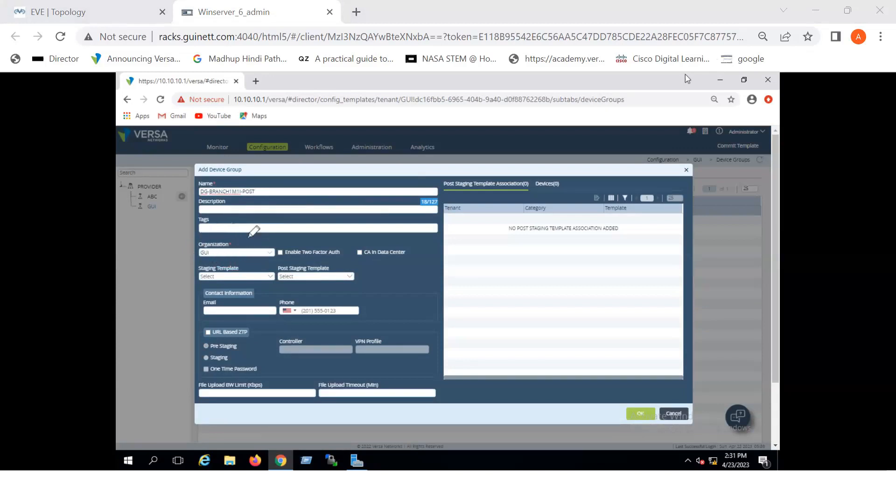
mouse_move(237, 236)
left_mouse_down()
mouse_move(204, 240)
mouse_move(227, 257)
mouse_move(231, 237)
left_mouse_up()
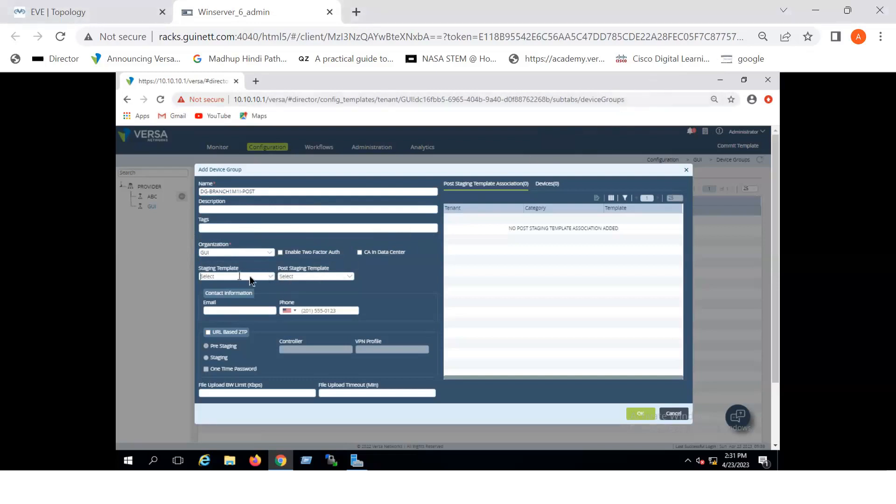
left_click(271, 276)
left_click_drag(375, 166, 368, 164)
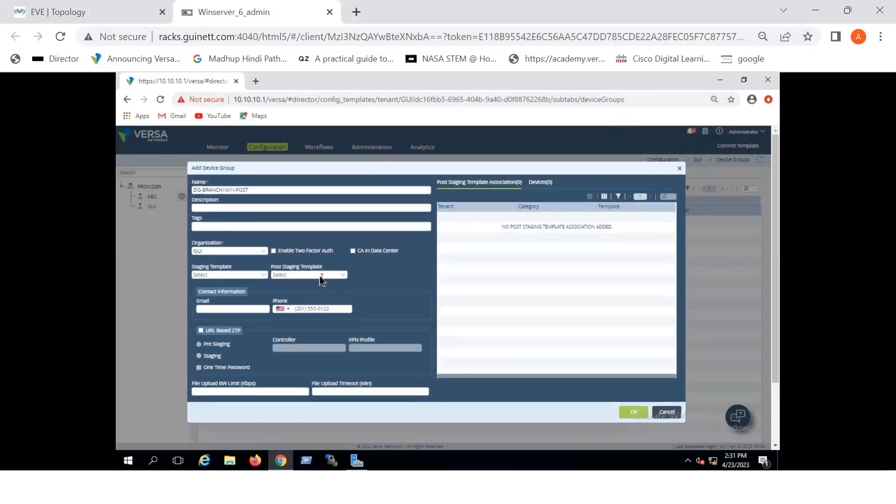
left_click(320, 276)
left_click(311, 282)
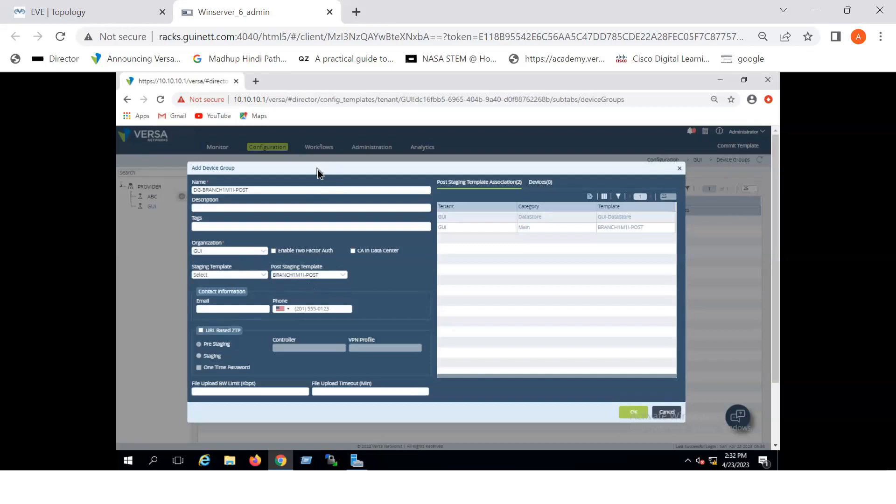
left_click_drag(318, 169, 316, 167)
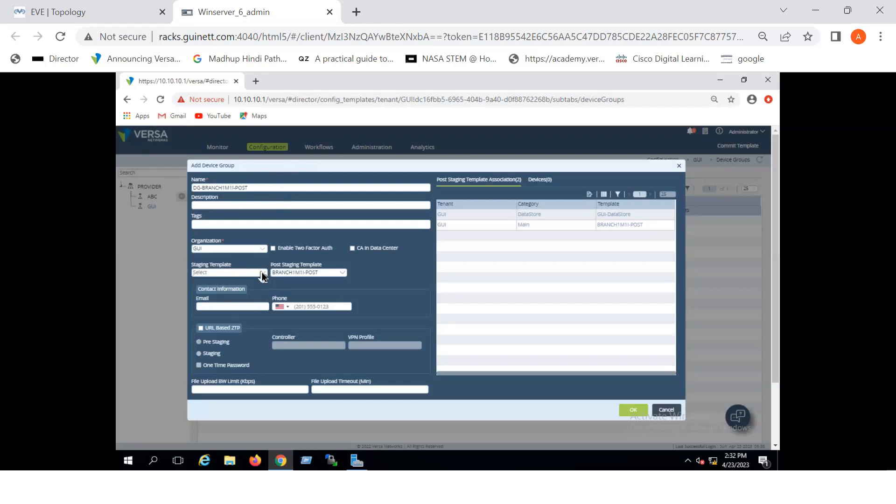
Recheck the staging template choices, then switch the device group's organization to ABC and back to GUI
left_click(210, 274)
left_click(274, 249)
left_click(274, 250)
left_click(246, 250)
left_click(208, 264)
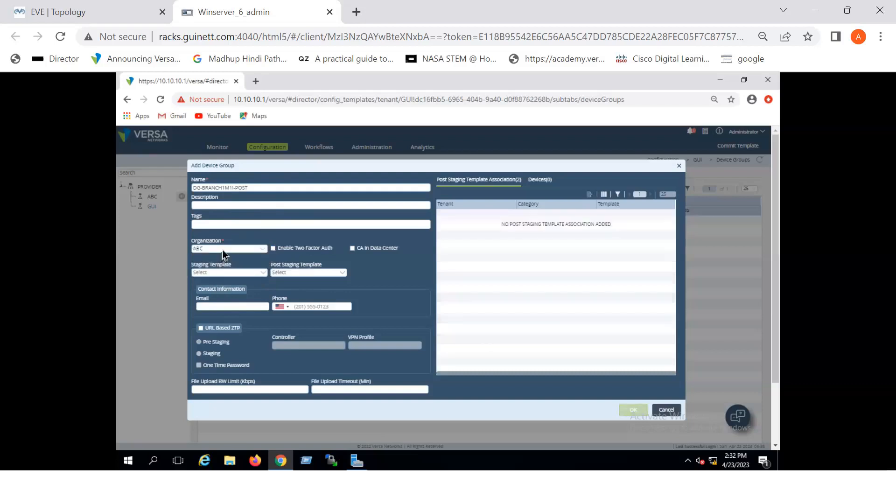
left_click(223, 251)
left_click(206, 272)
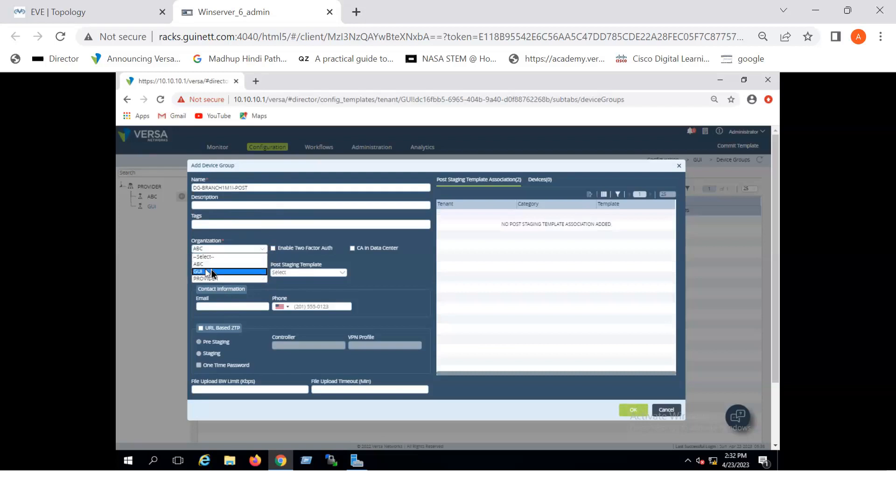
Reselect BRANCH1M1I-POST as the post staging template, then discard the new device group
left_click(298, 273)
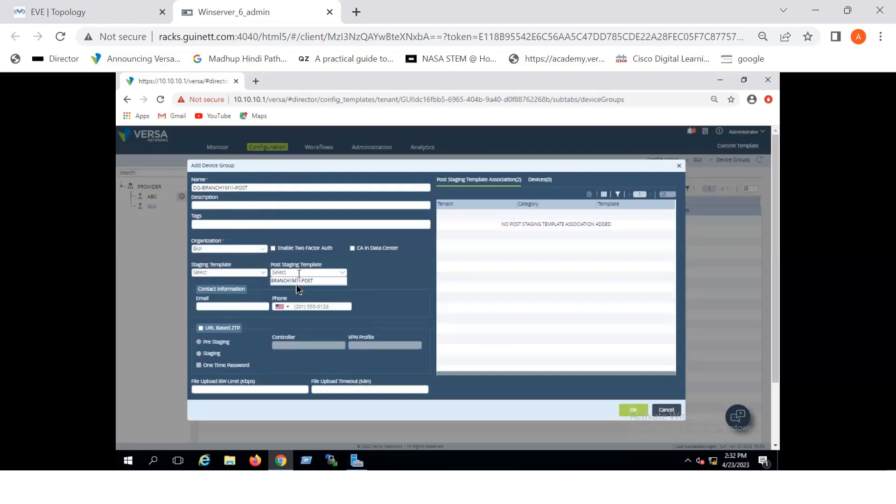
left_click(293, 282)
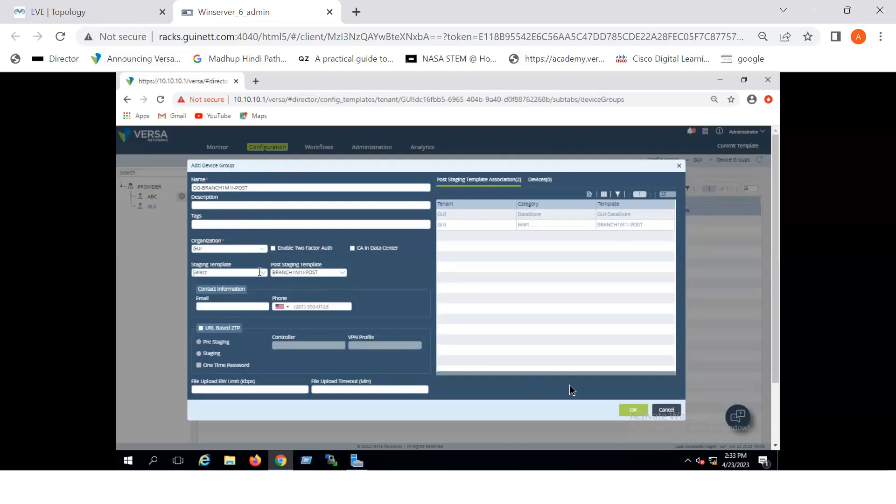
left_click(667, 410)
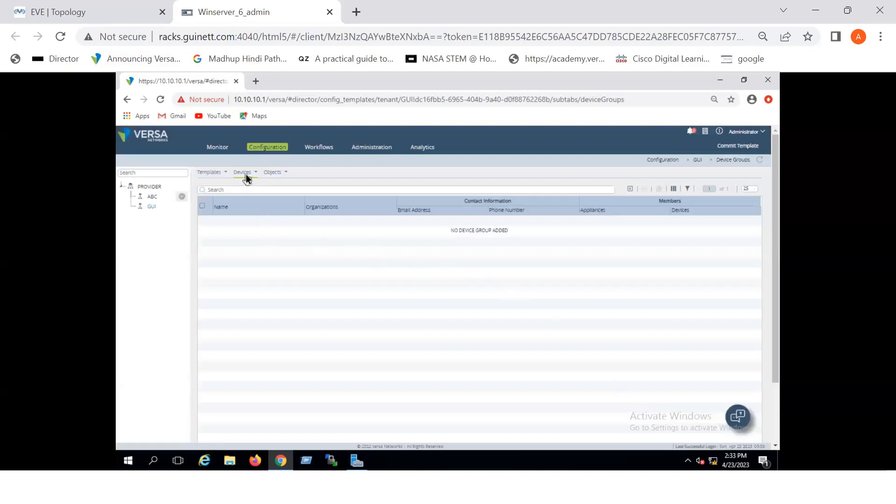
Open the workflow template BRANCH1M1I-PRE for editing and set IPv4 of WAN interface vni-0/0 to Static
left_click(322, 148)
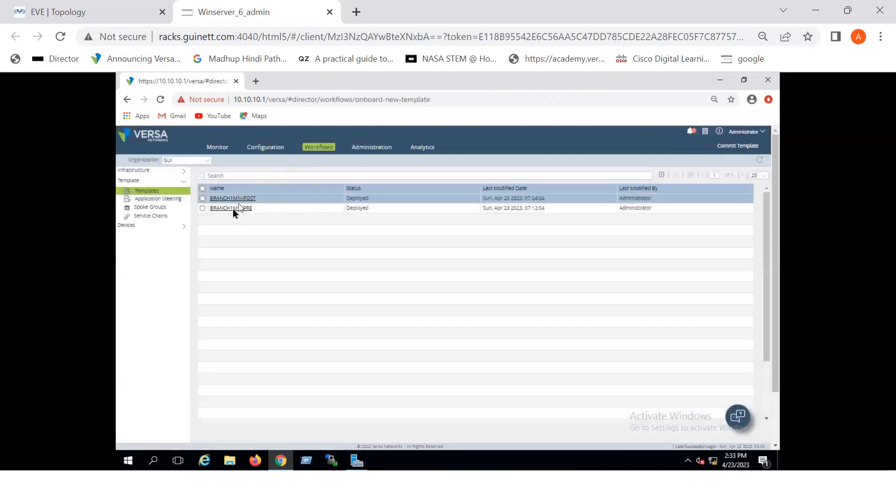
left_click(233, 209)
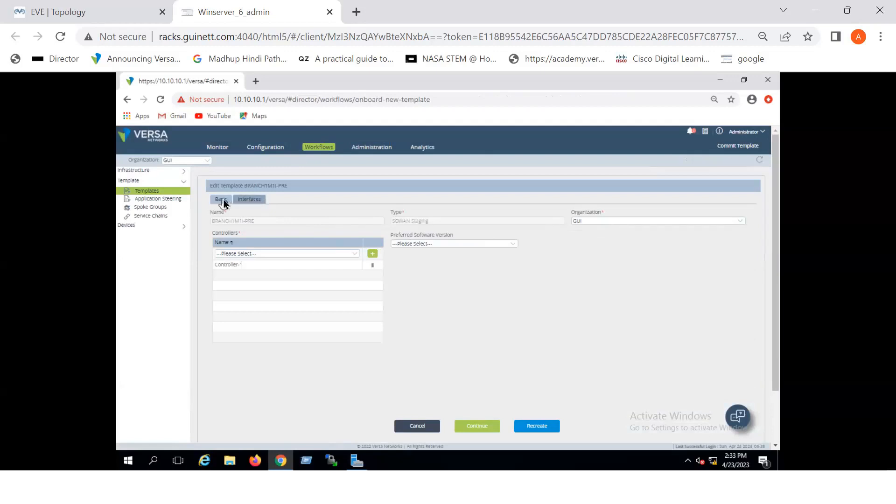
left_click(251, 200)
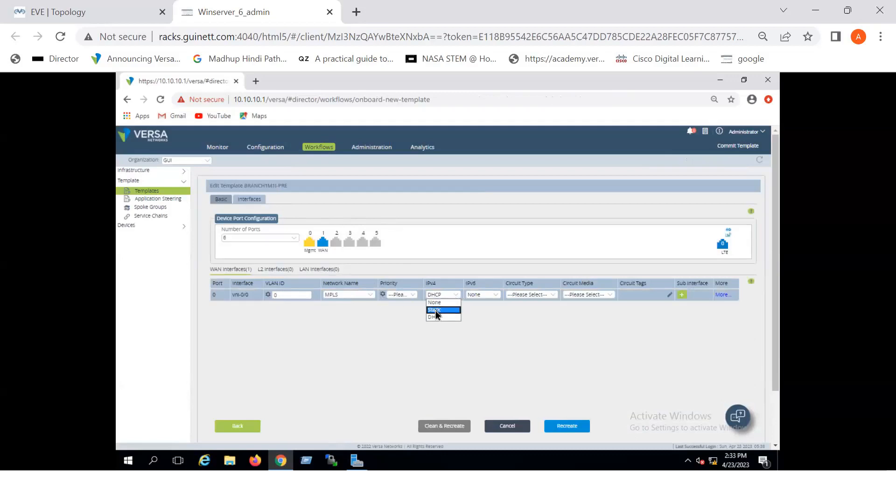
left_click(435, 310)
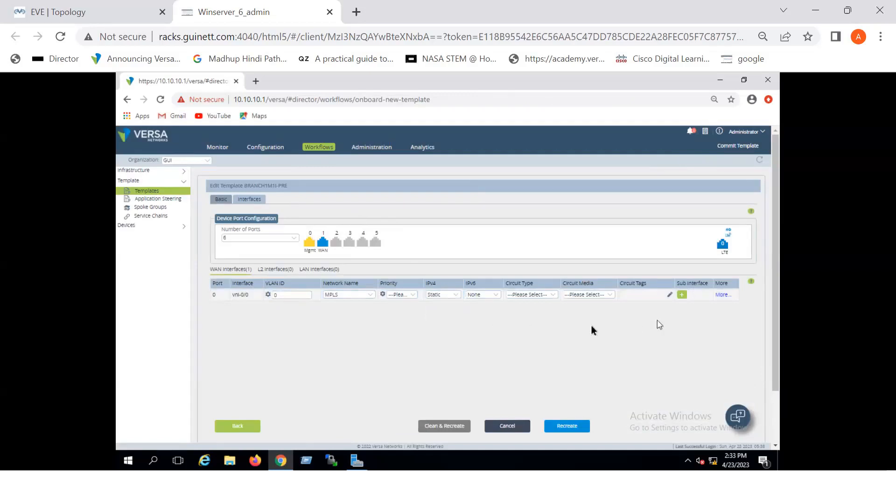
Configure port 2 as a WAN interface on network INTERNET with Static IPv4, and recreate the BRANCH1M1I-PRE template
left_click(337, 243)
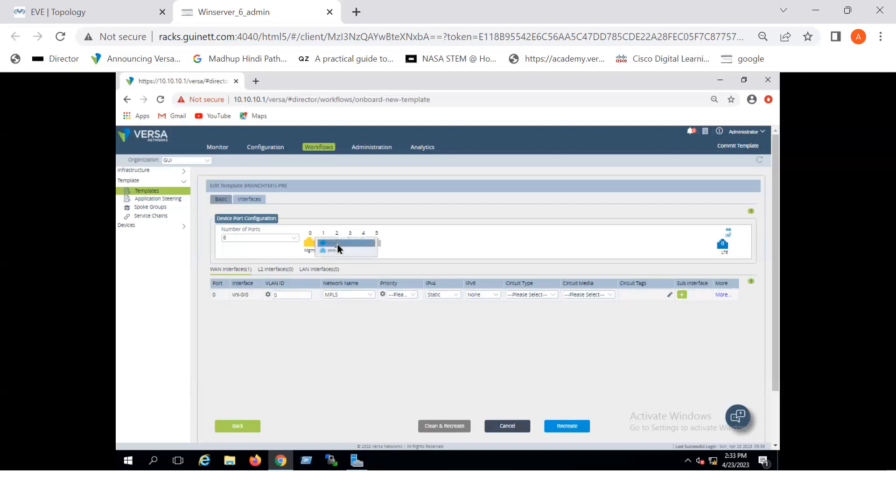
left_click(338, 244)
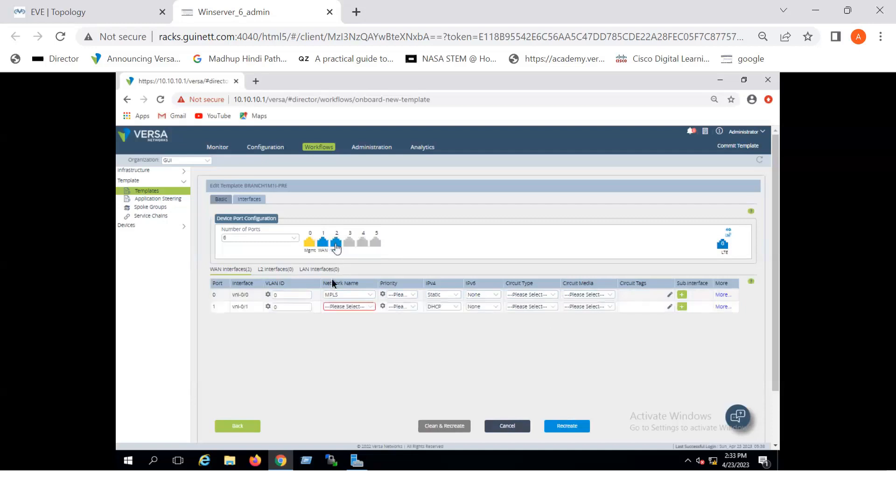
left_click(340, 309)
left_click(336, 337)
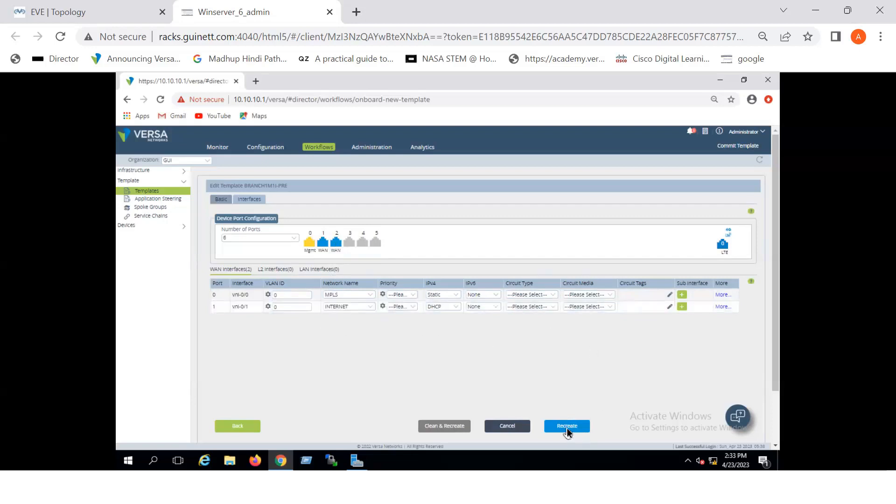
left_click(440, 306)
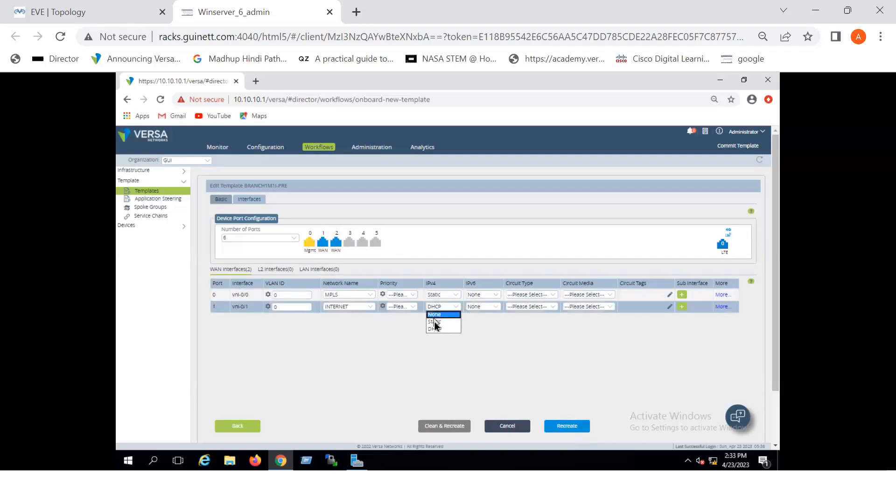
left_click(435, 322)
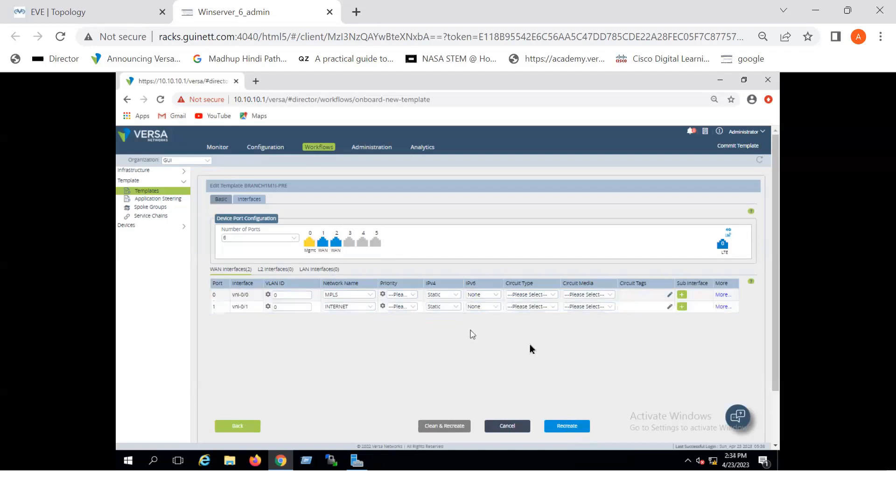
left_click(557, 426)
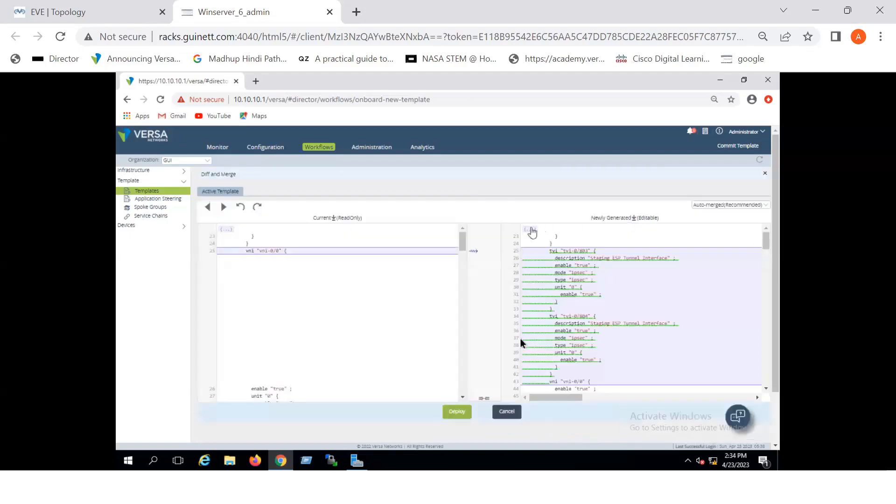
Deploy the newly generated BRANCH1M1I-PRE template and start a new device group for organization GUI
left_click(458, 413)
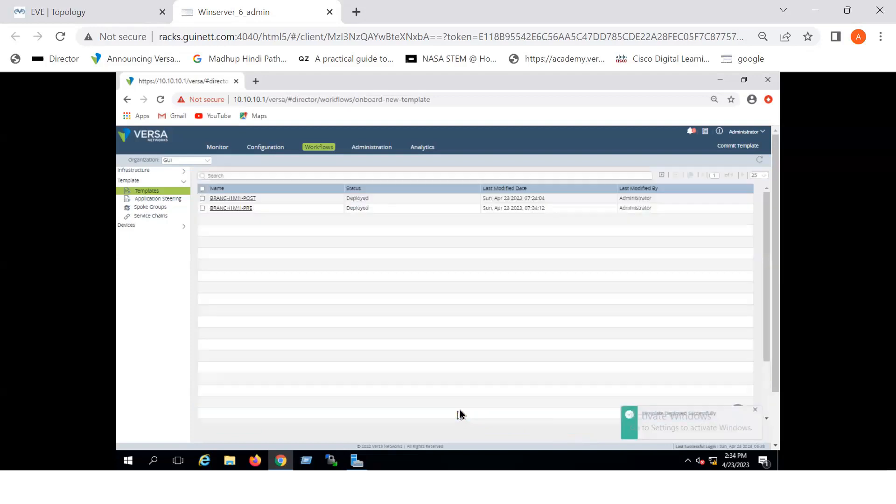
left_click(275, 151)
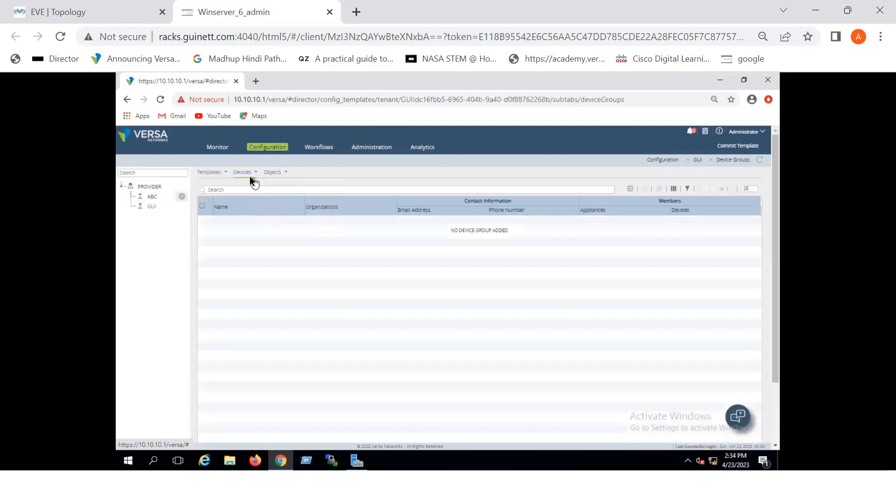
mouse_move(251, 177)
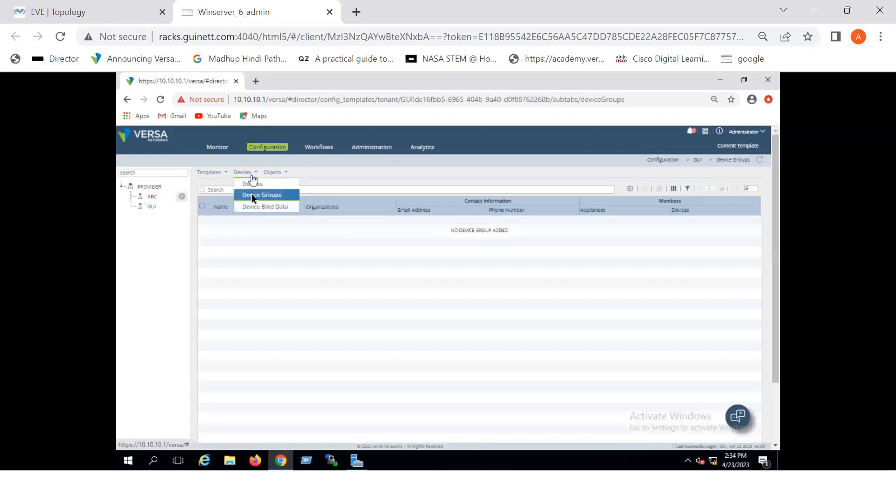
left_click(630, 189)
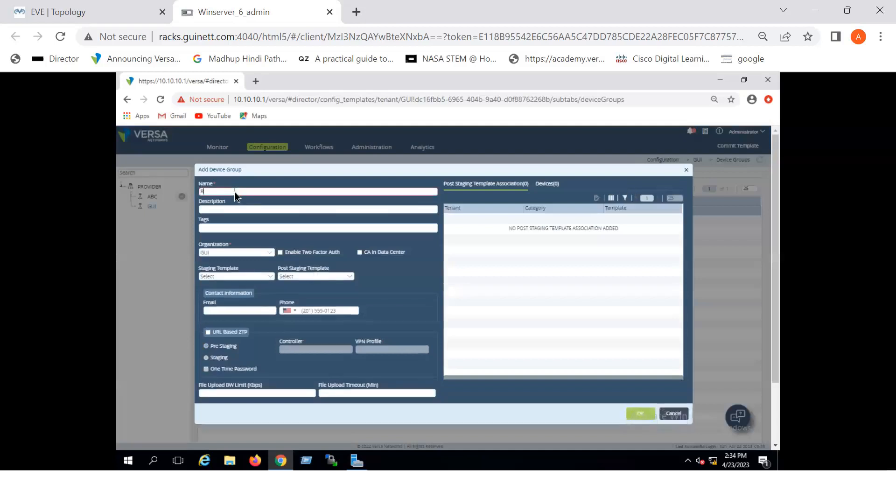
Name the device group DG-BRANCH1M1I-POST, set BRANCH1M1I-POST as its post staging template, and check the staging template choices
type("DG-BR")
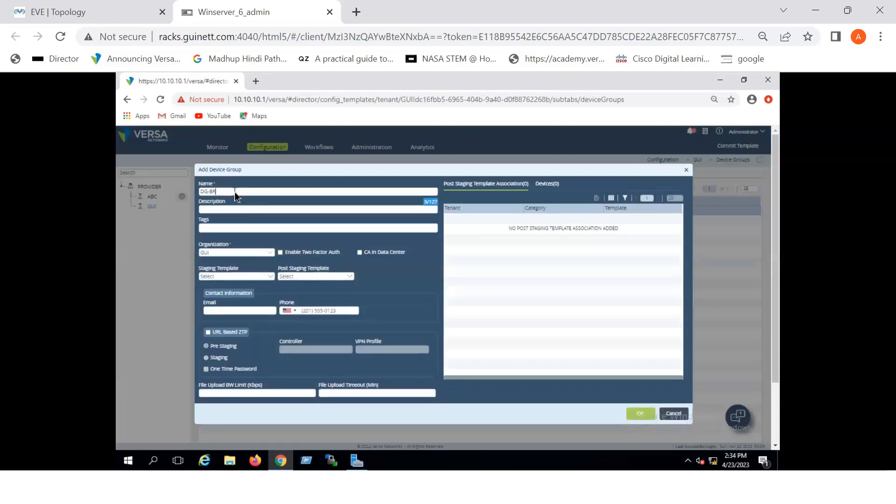
type("ANCH1M1-POST")
left_click(302, 276)
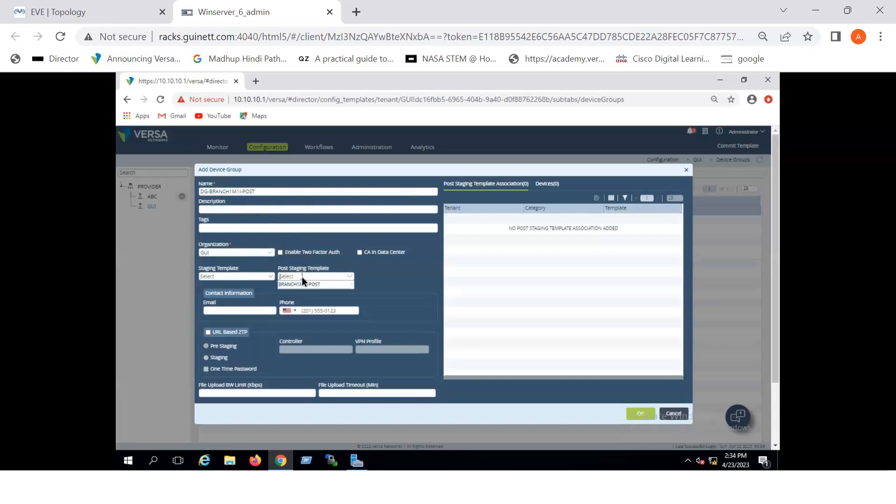
left_click(301, 284)
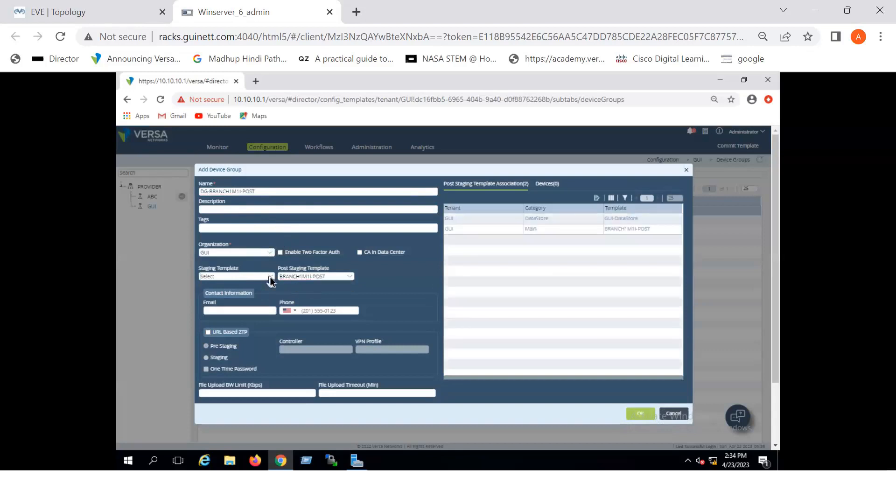
left_click_drag(320, 172, 313, 168)
left_click(262, 275)
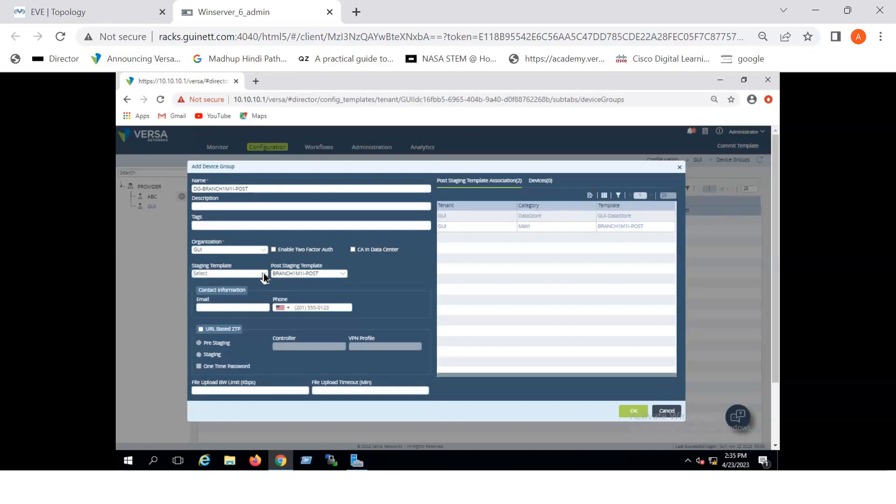
Enable URL Based ZTP in Staging mode with controller Controller-1 and the MPLS-Controller-1 staging IPsec VPN profile
left_click(201, 330)
left_click_drag(399, 163, 409, 159)
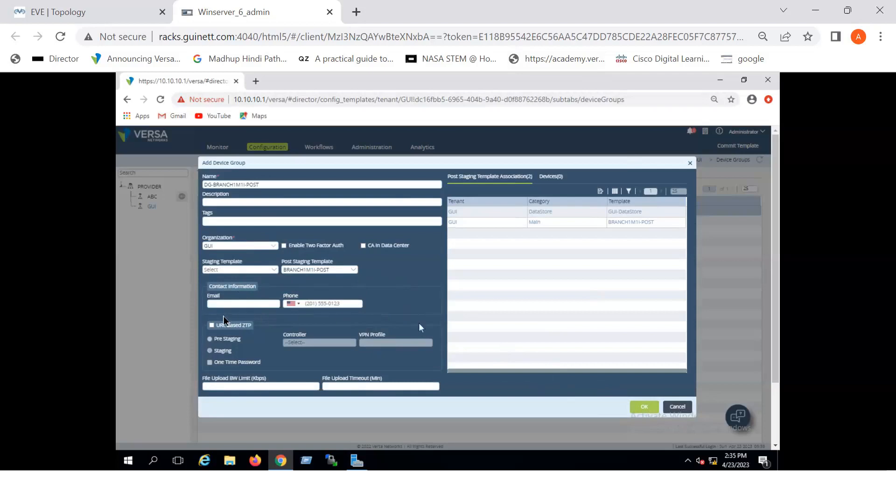
left_click(212, 326)
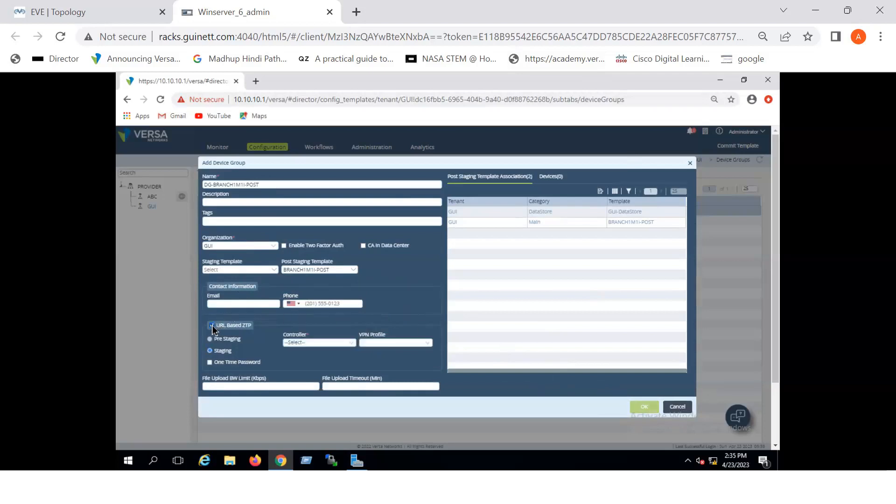
left_click(326, 343)
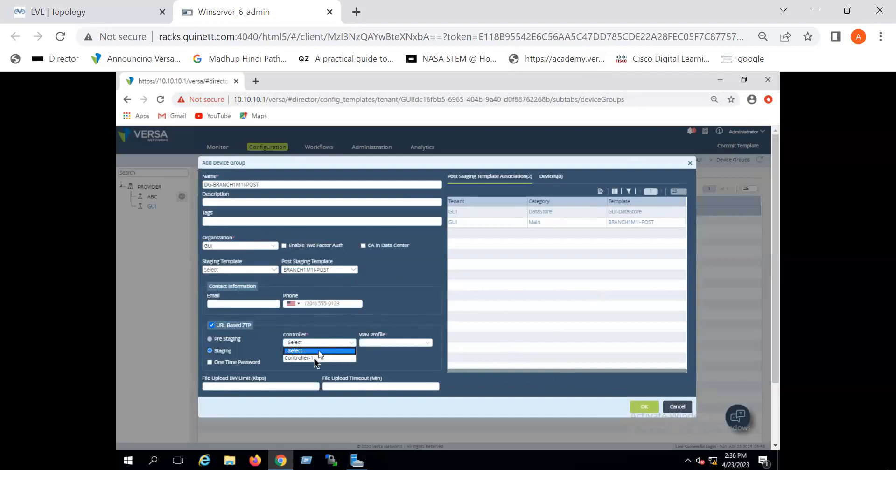
left_click(311, 358)
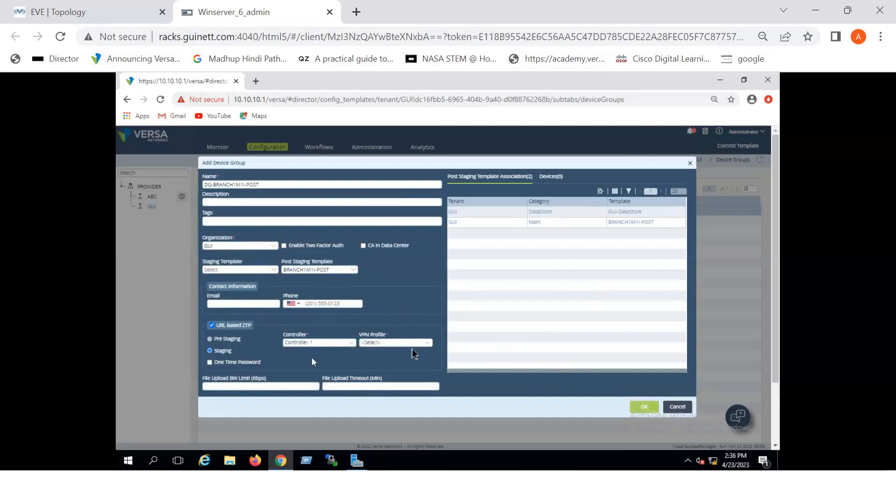
left_click(406, 345)
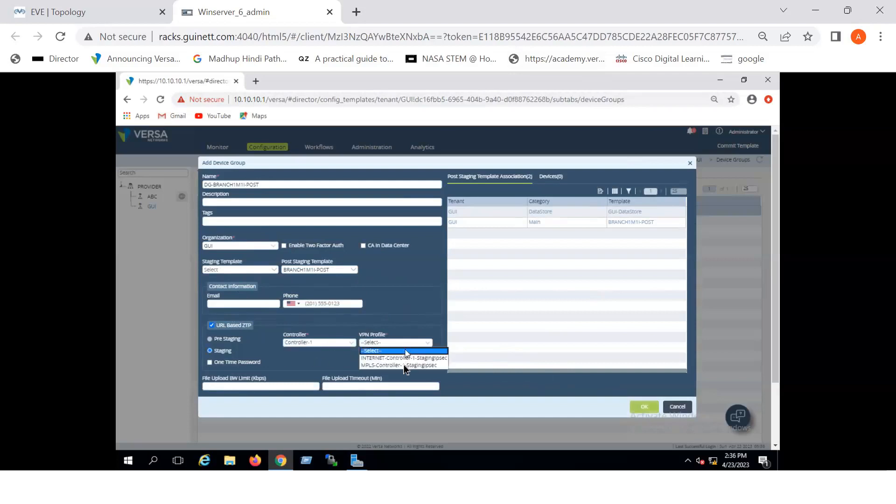
left_click(405, 366)
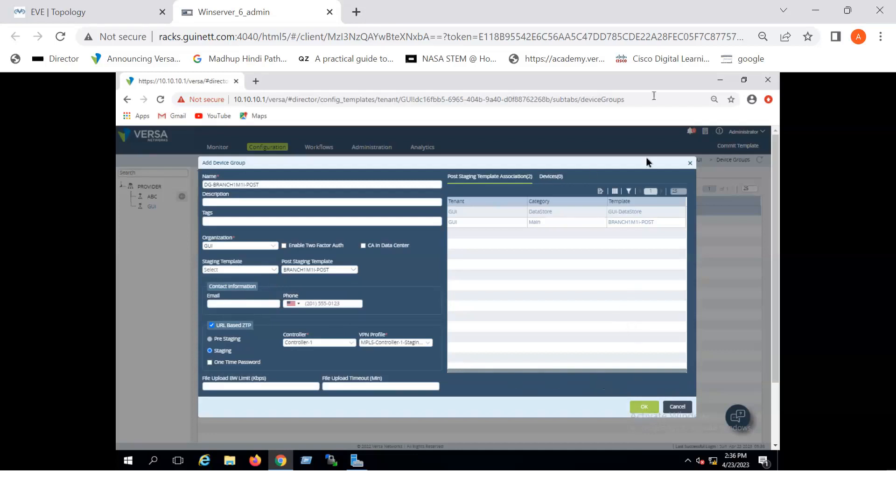
Examine the DataStore and Main rows of the post staging template associations and open the associations for editing
left_click(515, 221)
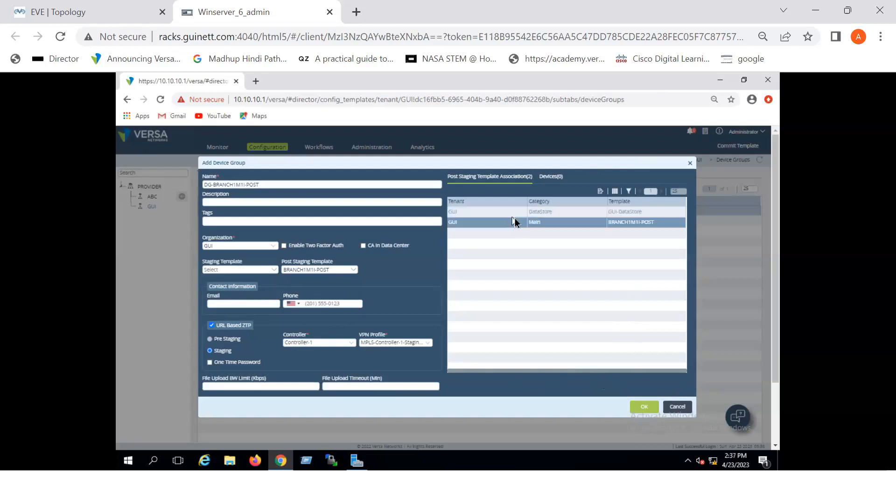
left_click(540, 214)
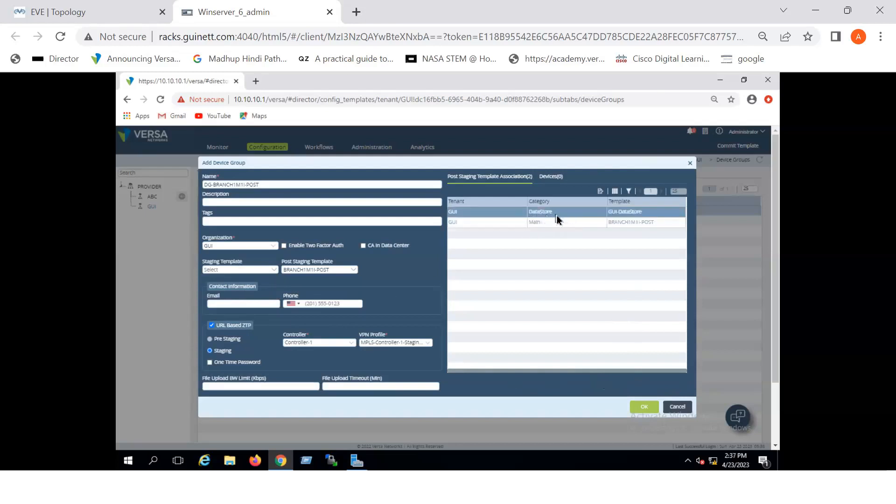
left_click(557, 226)
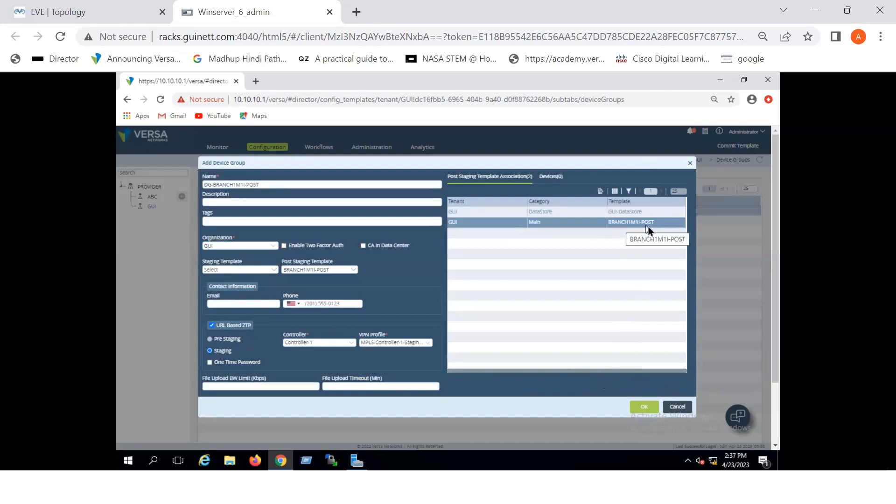
left_click(620, 214)
left_click(601, 192)
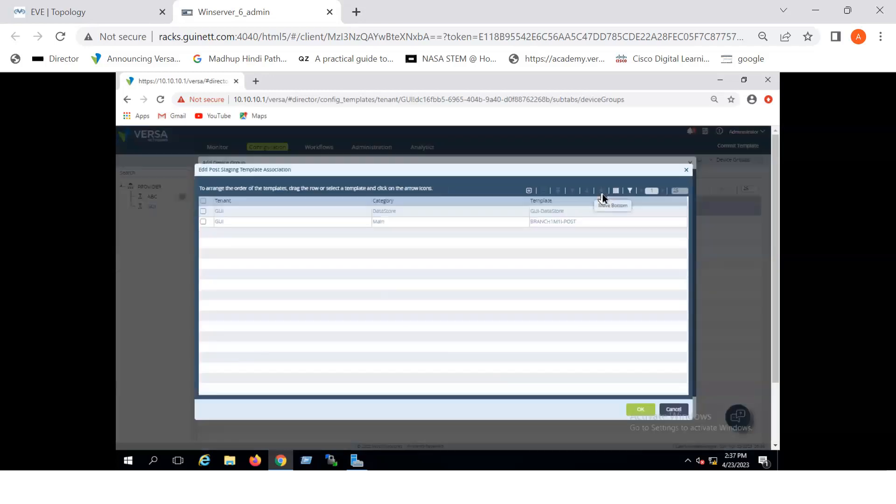
Start another post staging template association for tenant GUI with category QoS and check which templates it offers
left_click(530, 191)
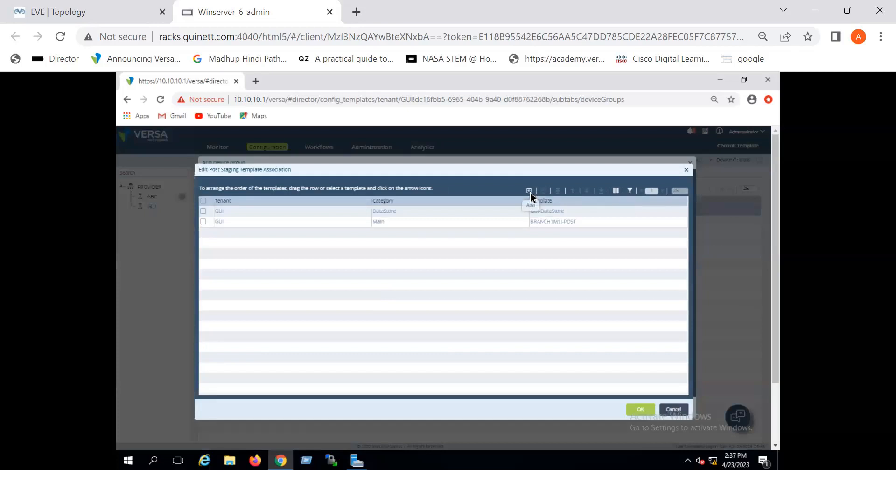
left_click(353, 191)
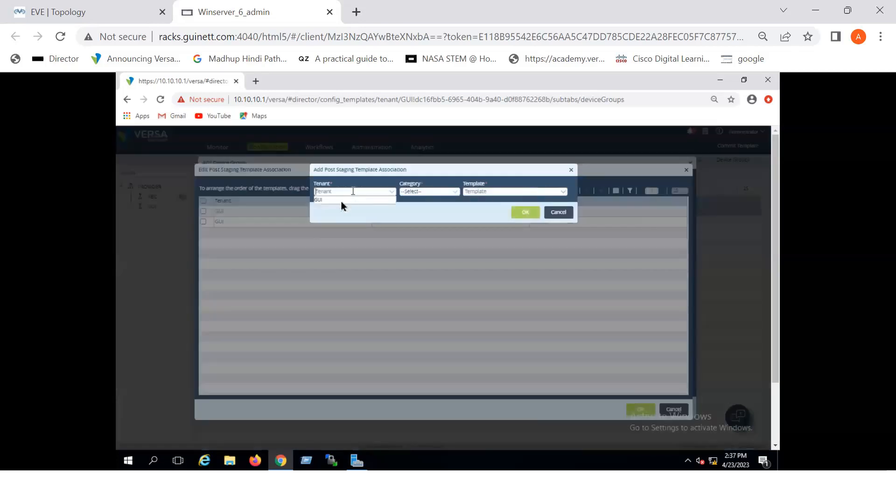
left_click(341, 202)
left_click(424, 192)
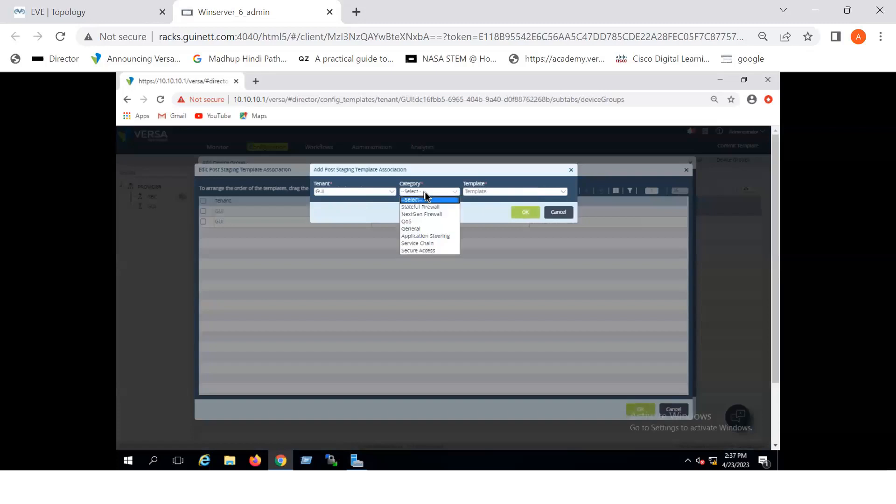
left_click(414, 222)
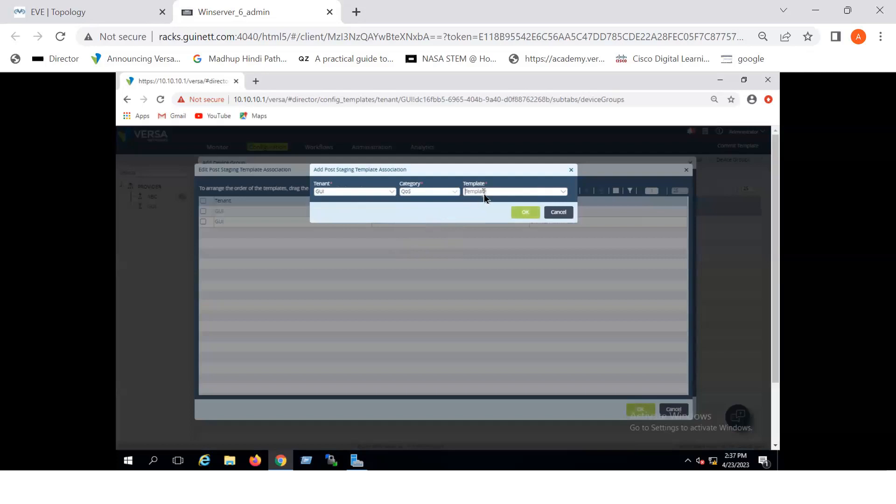
left_click(563, 192)
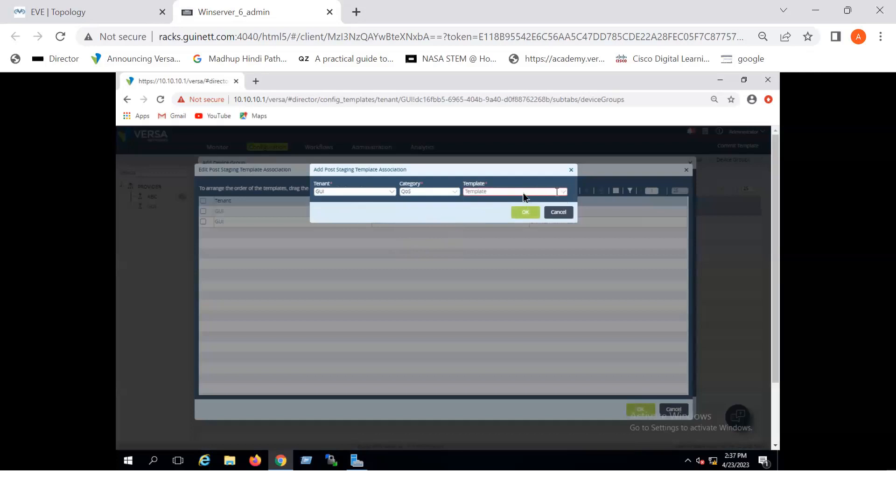
Switch the new association to category Application Steering with template GUI-Default-Application, then discard it
left_click(424, 193)
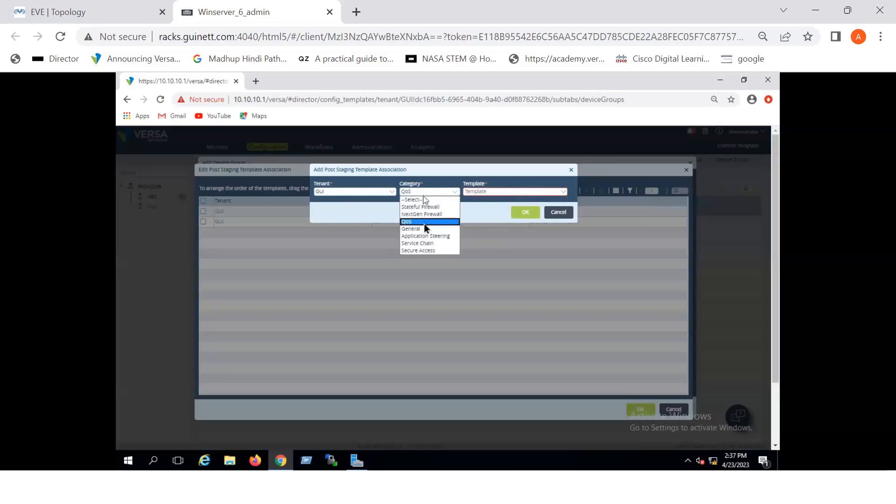
left_click(427, 236)
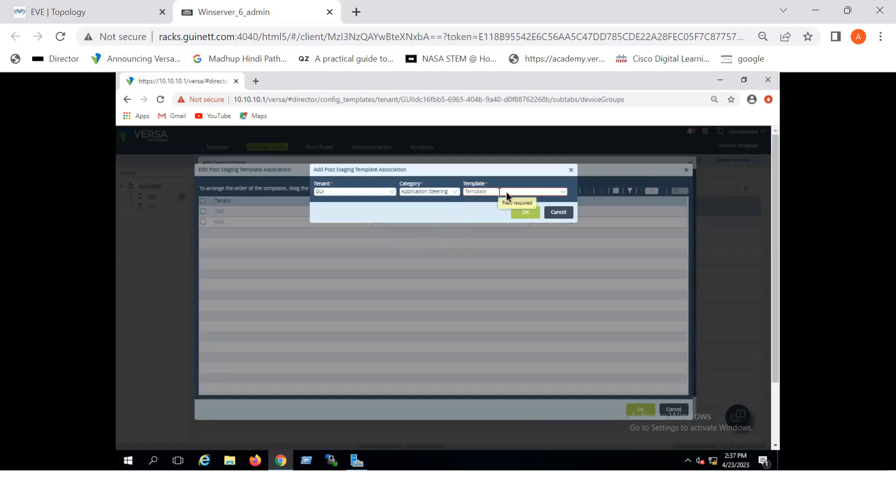
left_click(563, 191)
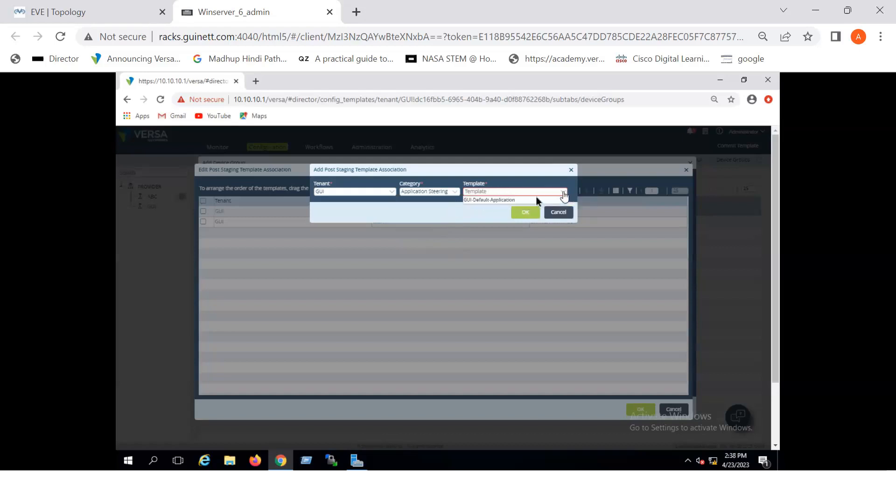
left_click(501, 200)
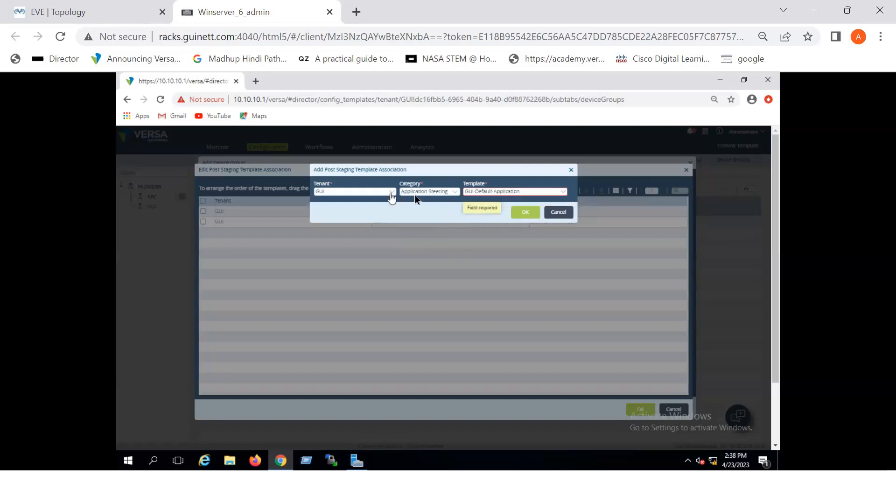
left_click(560, 213)
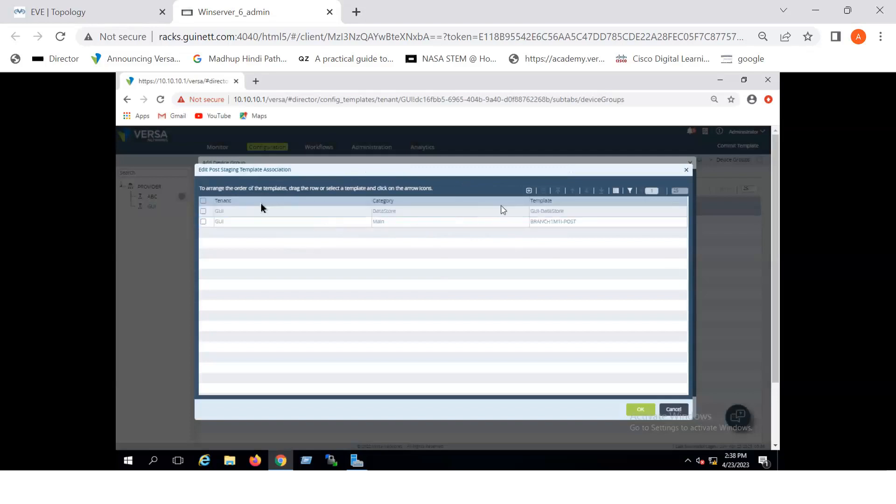
Move the GUI-DataStore association down one place so that it follows the Main template BRANCH1M1I-POST
left_click(204, 211)
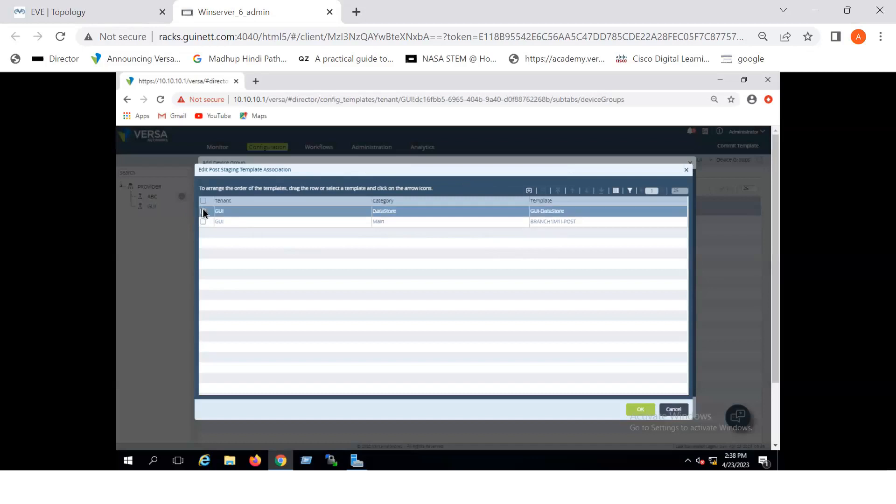
left_click(203, 212)
left_click(204, 222)
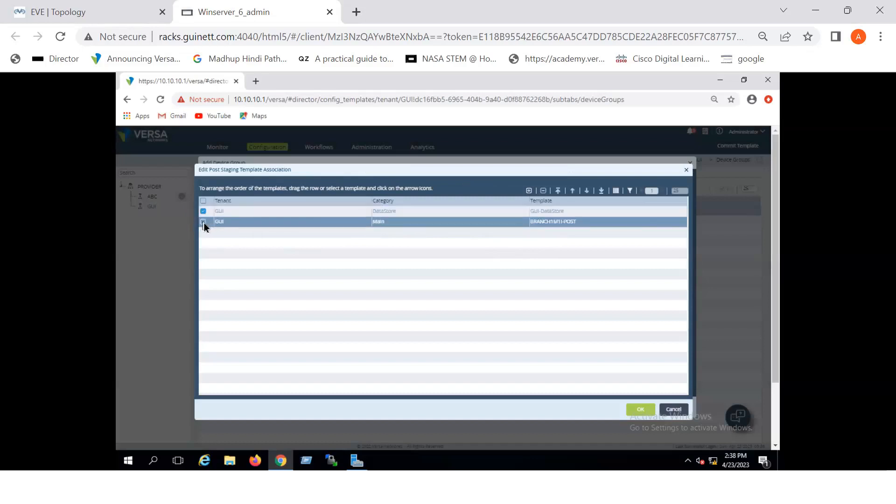
left_click(204, 222)
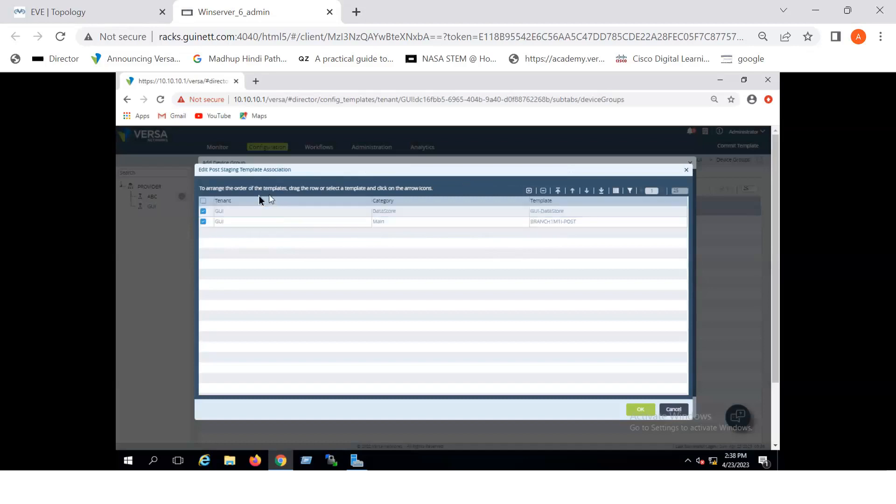
left_click(284, 226)
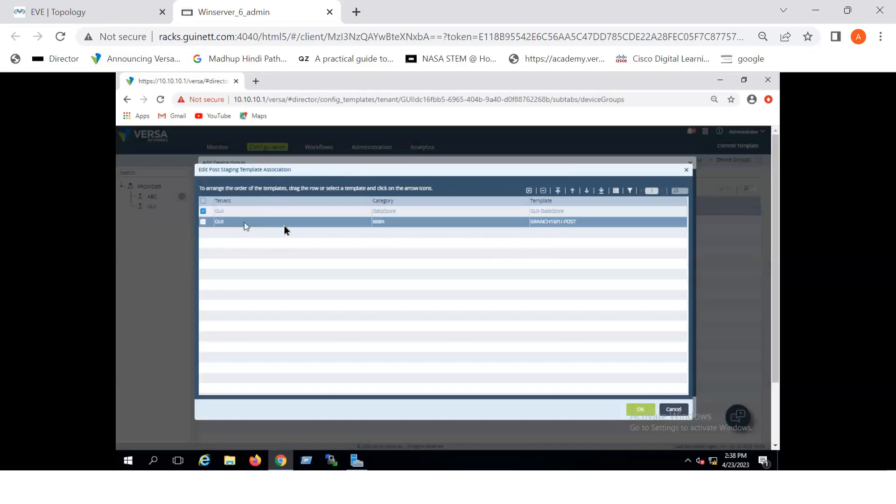
left_click(203, 223)
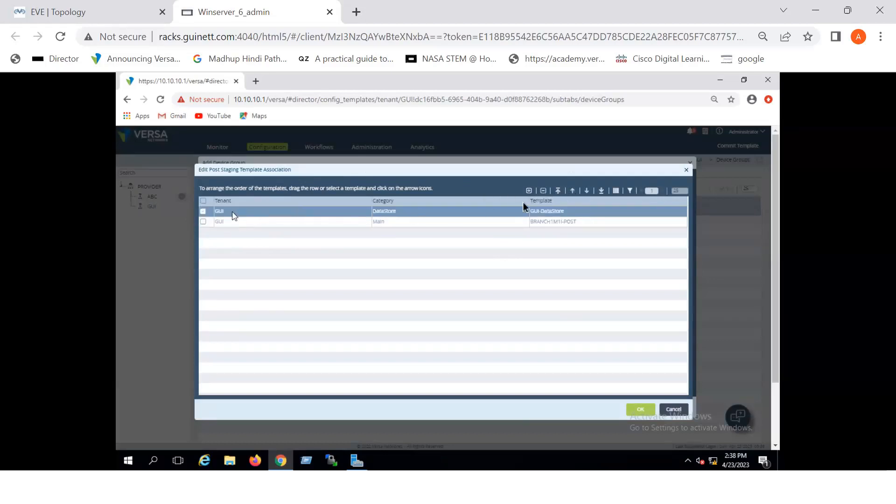
left_click(586, 191)
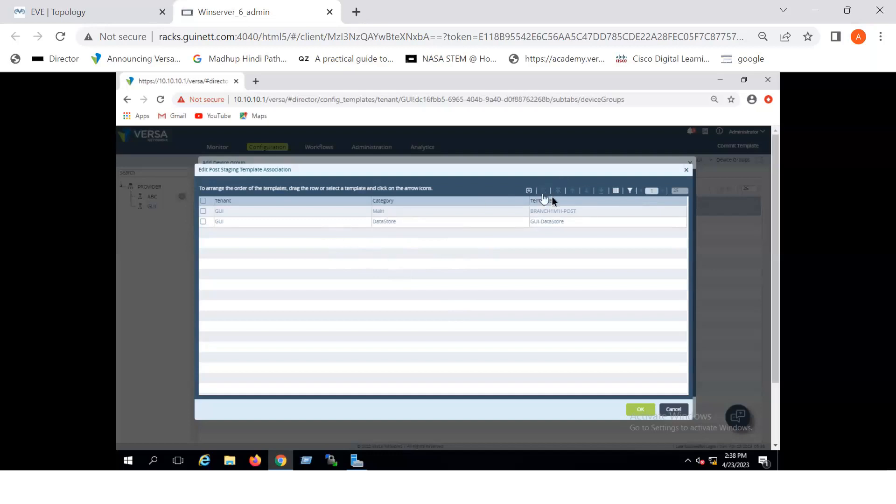
left_click(415, 214)
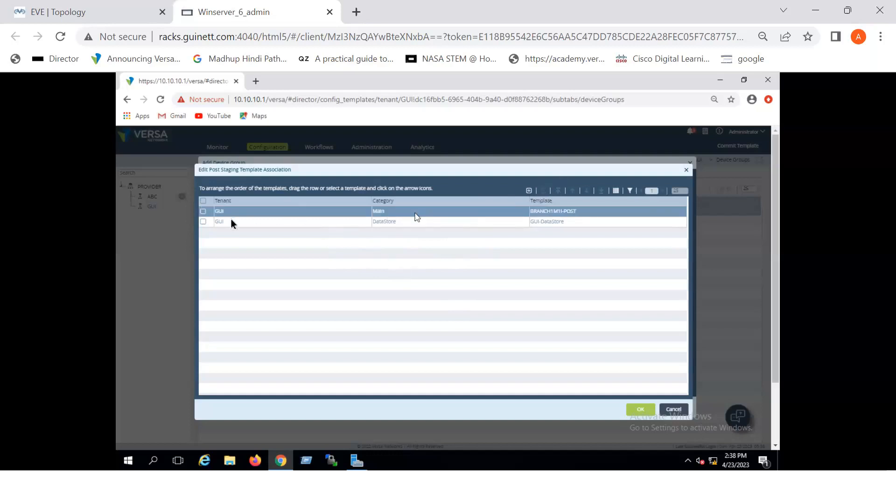
Add a post staging template association for tenant GUI with category Application Steering and template GUI-Default-Application
left_click(205, 213)
left_click(418, 266)
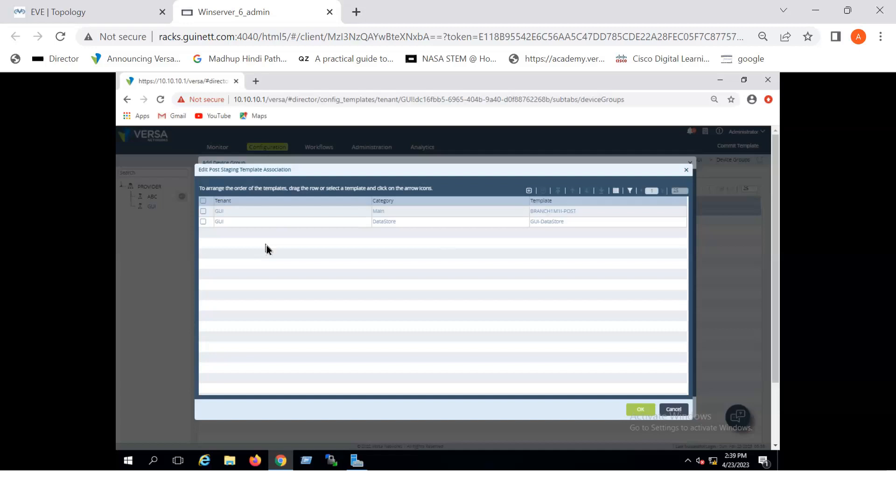
left_click(531, 191)
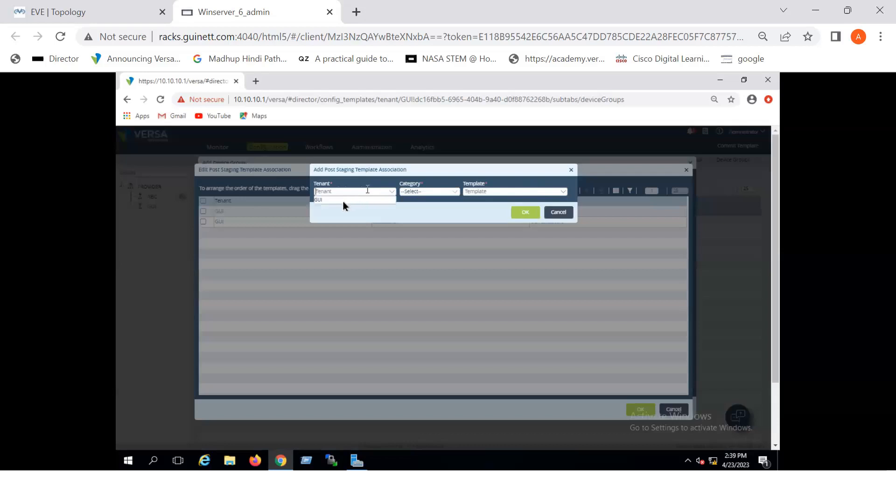
left_click(342, 200)
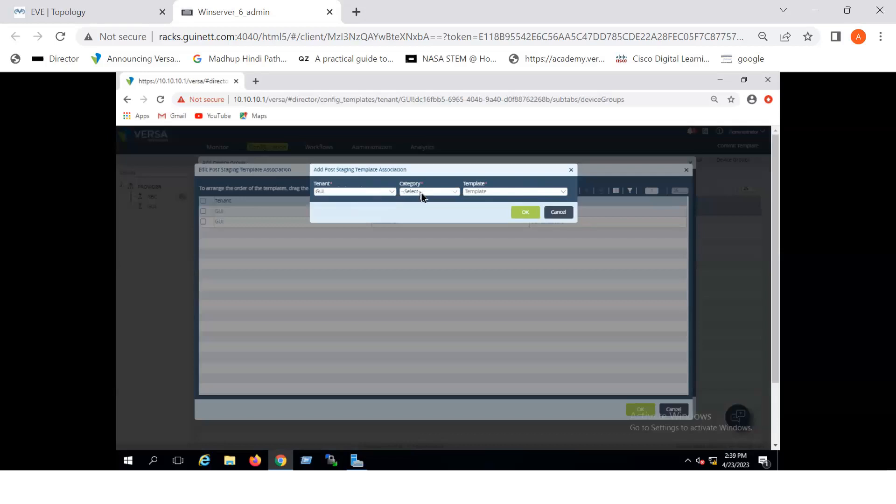
left_click(421, 193)
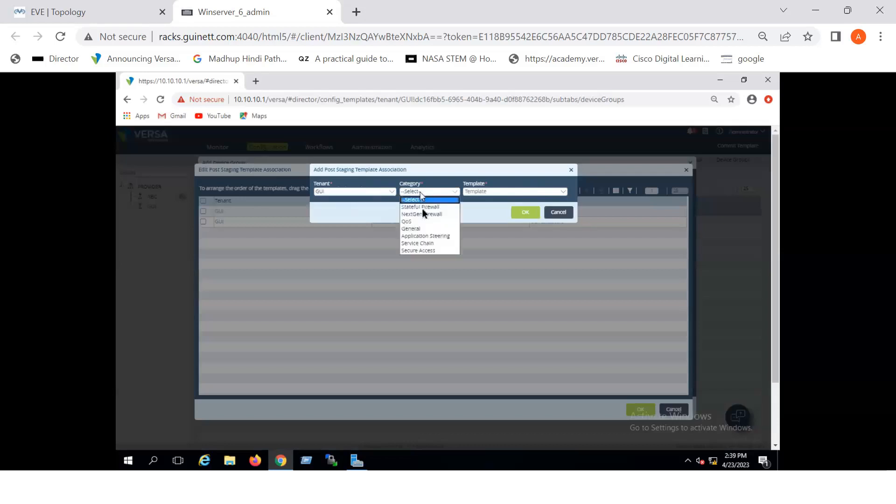
left_click(428, 237)
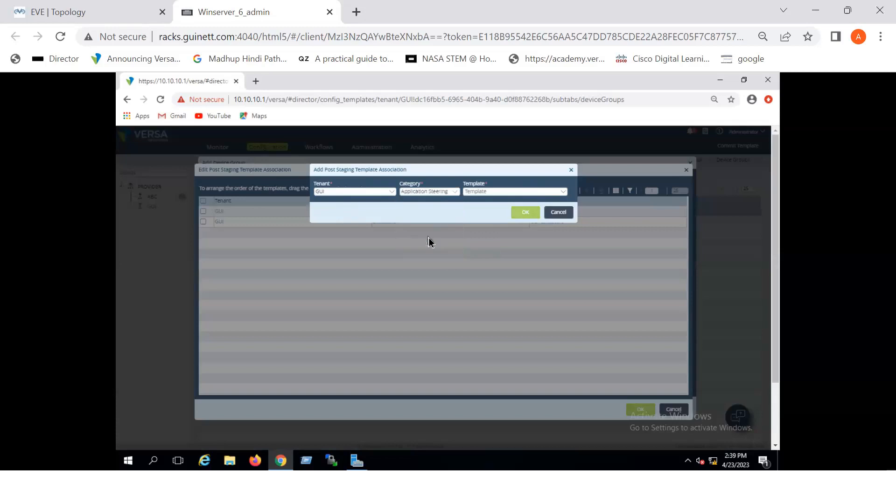
left_click(480, 194)
left_click(490, 202)
left_click(524, 214)
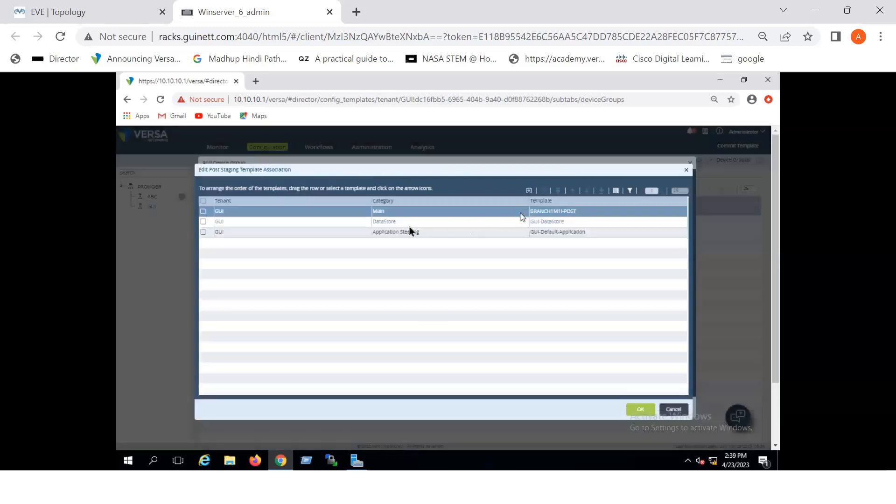
Review the order of the Main, DataStore and Application Steering associations and apply the list to the device group
left_click(261, 232)
left_click(221, 212)
left_click(227, 222)
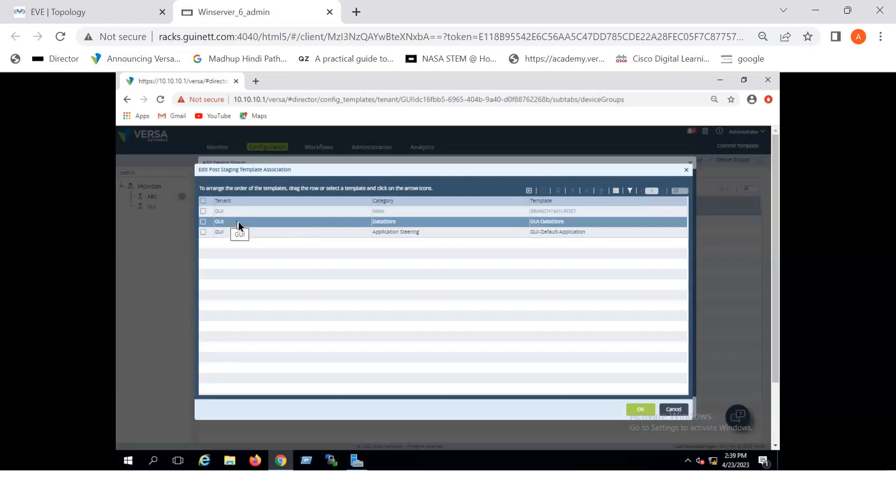
left_click(286, 214)
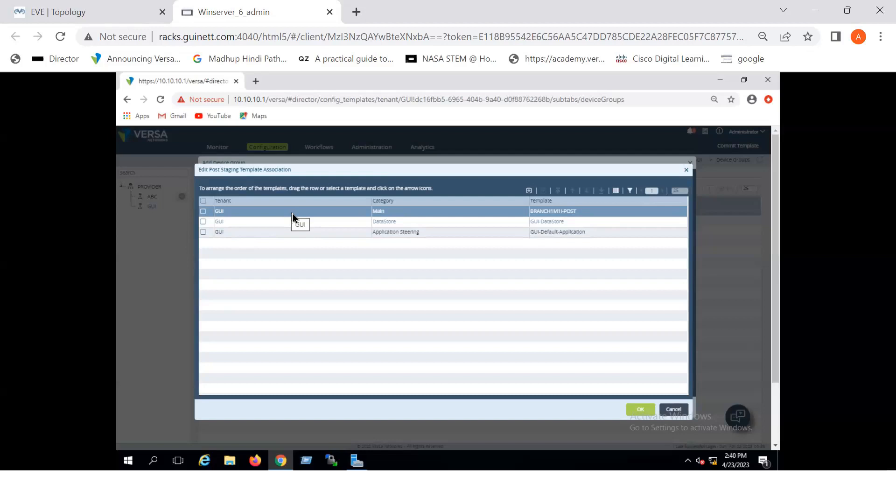
left_click(299, 222)
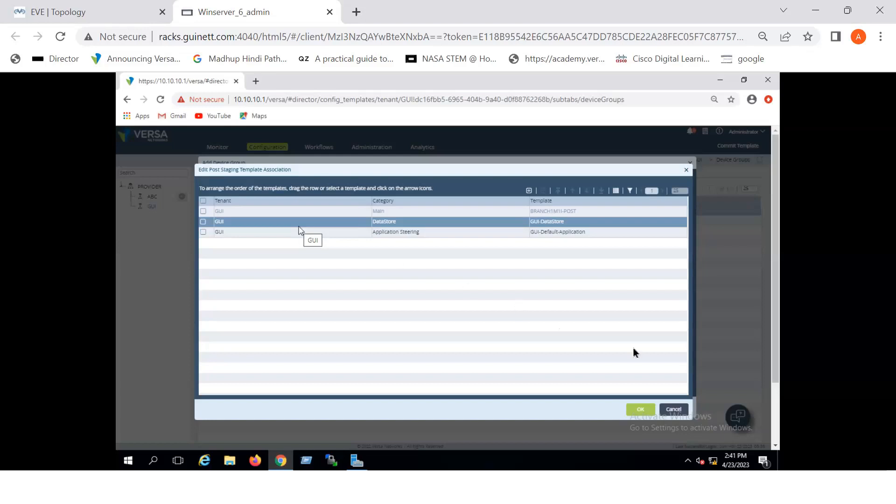
left_click(644, 412)
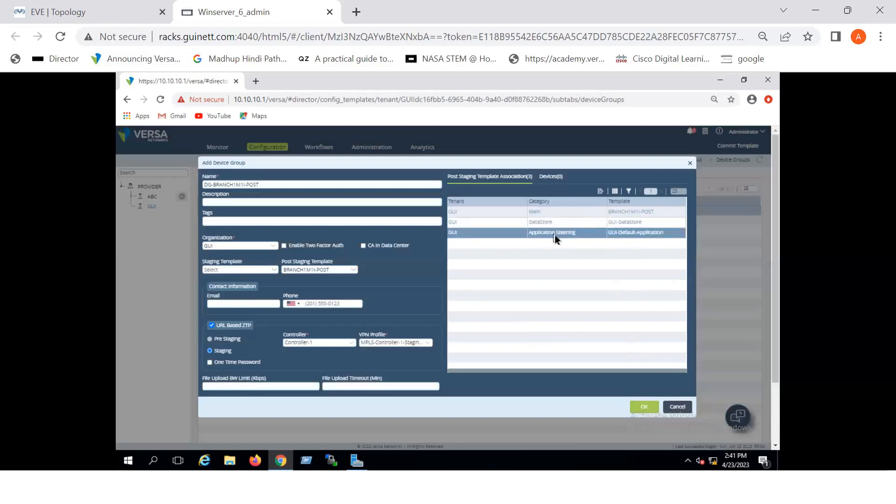
Delete the Application Steering association from the post staging templates and save device group DG-BRANCH1M1I-POST
left_click(601, 192)
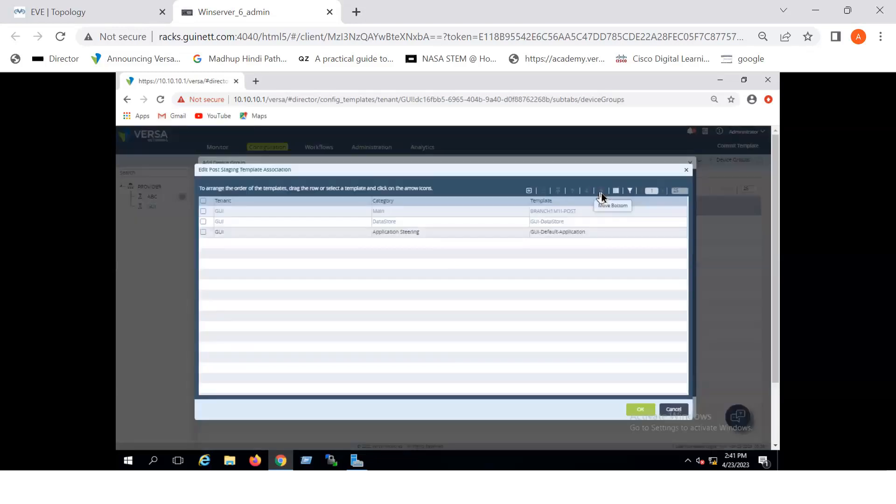
left_click(203, 233)
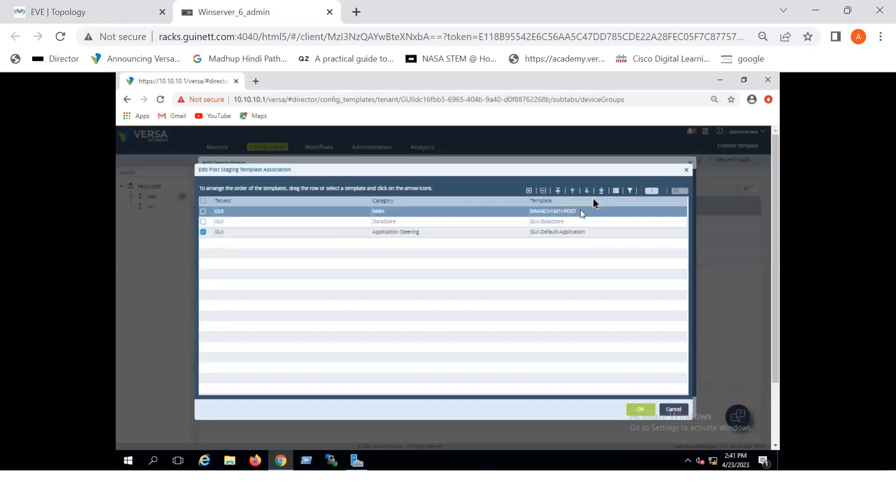
left_click(544, 192)
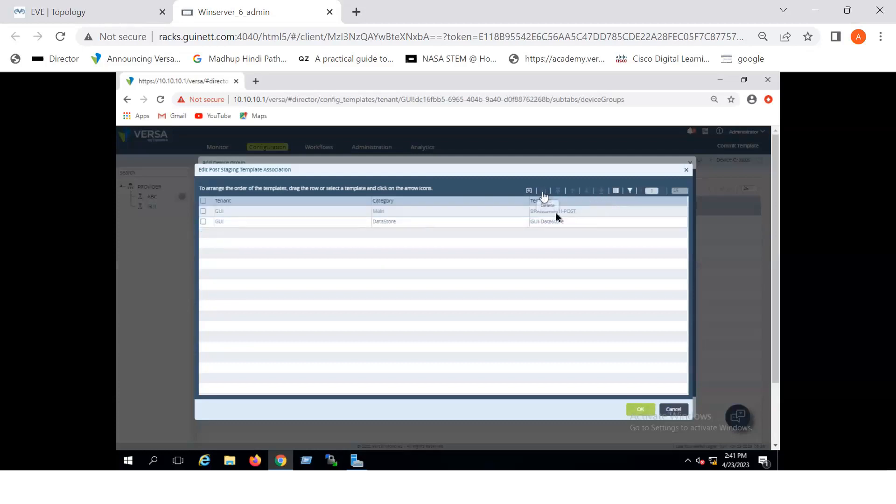
left_click(641, 409)
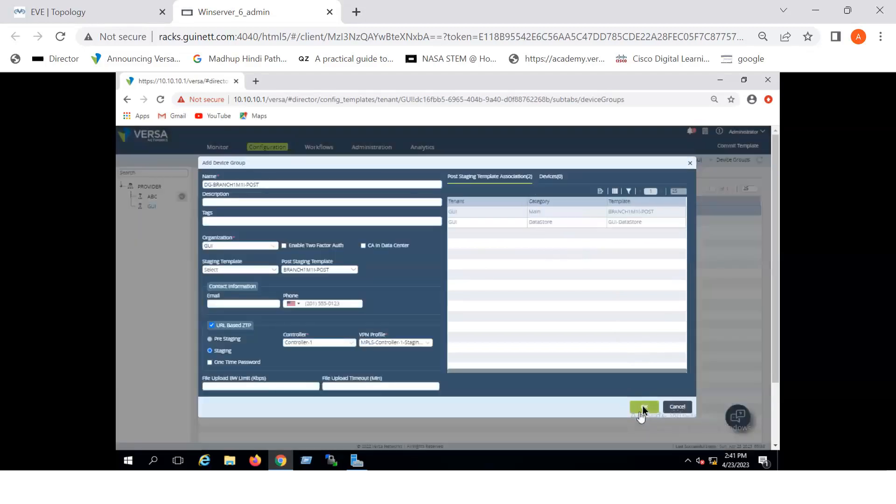
left_click(645, 407)
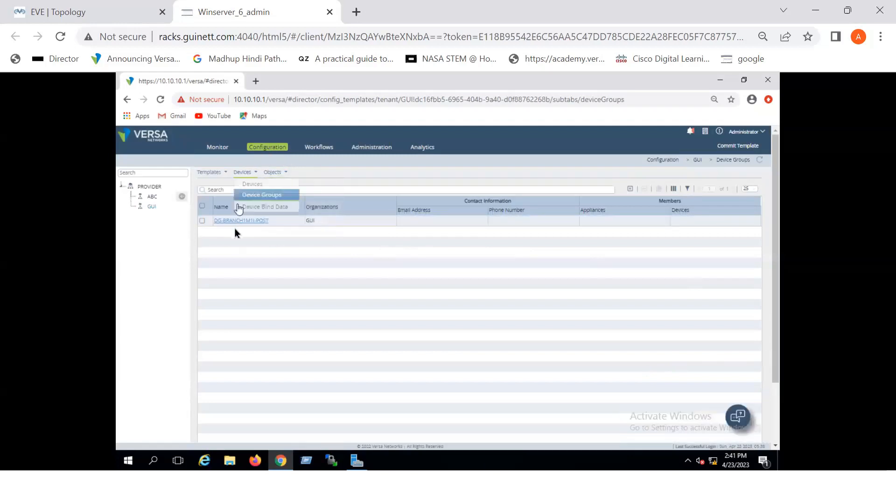
Show the device onboarding workflow list for organization GUI
left_click(327, 148)
left_click(149, 228)
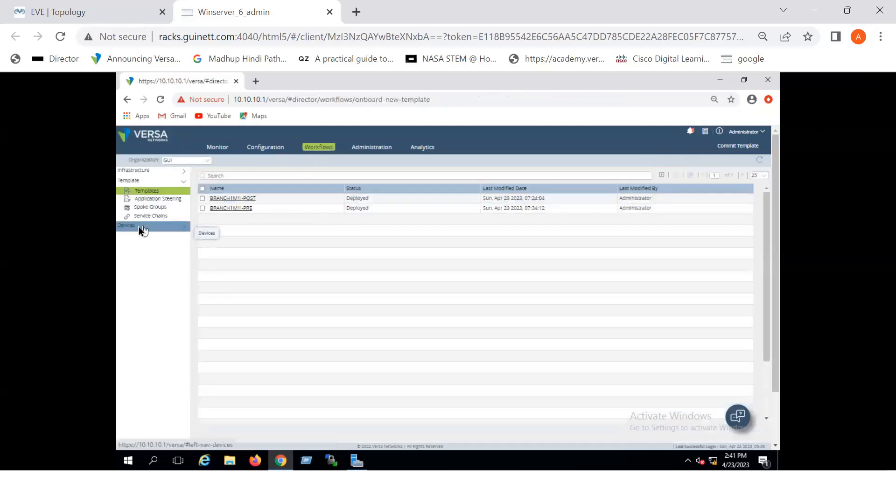
left_click(147, 236)
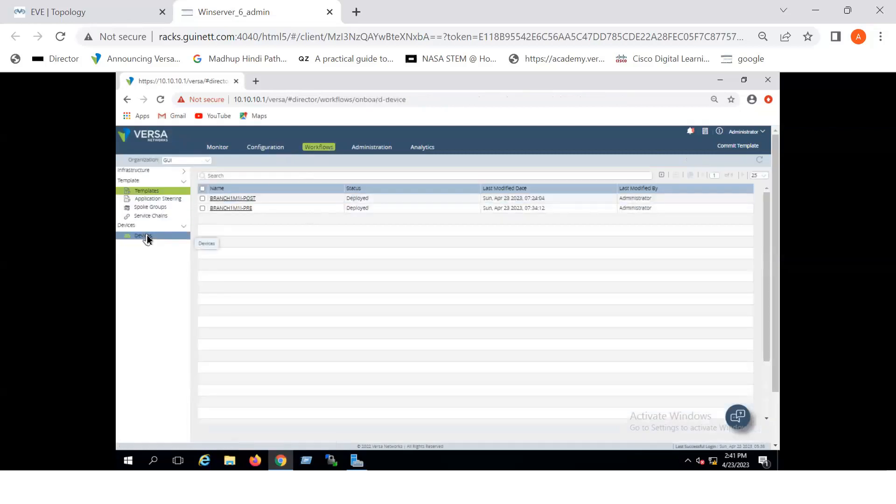
left_click(194, 160)
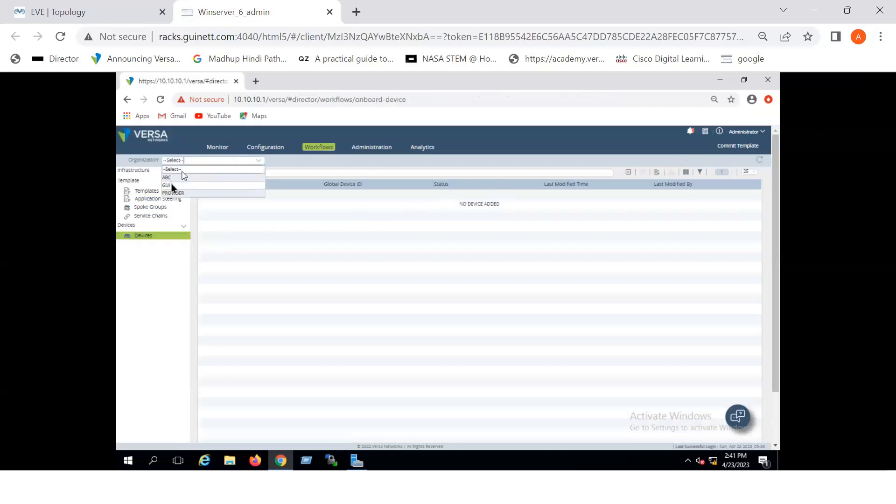
left_click(170, 184)
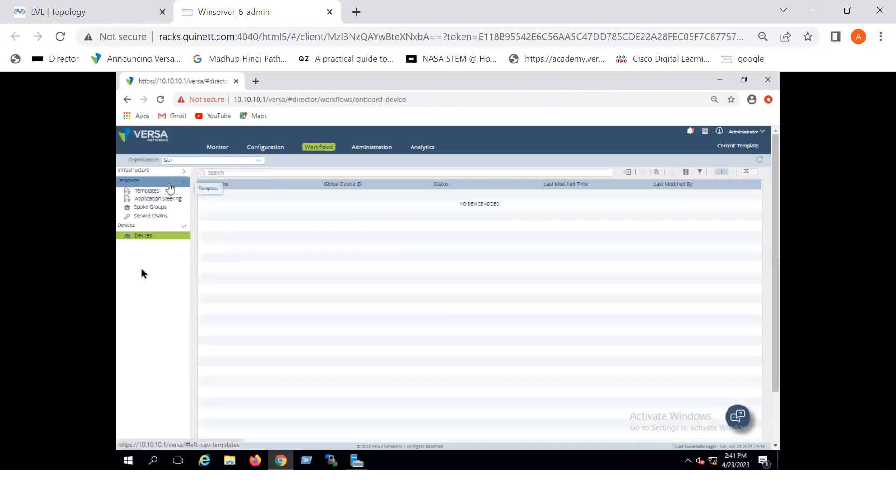
Start a new device named BRANCH1 with serial number BRANCH1 and a service bandwidth of 10 Mbps
left_click(628, 174)
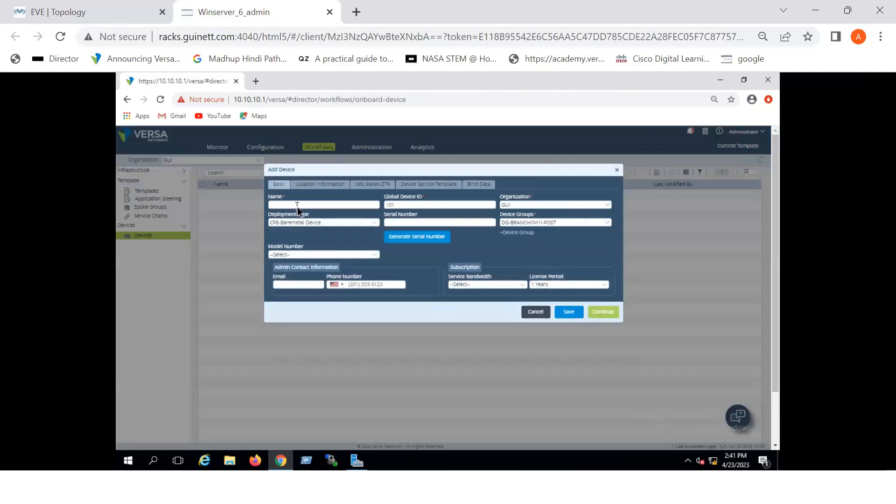
left_click(298, 205)
type("BRANCH1")
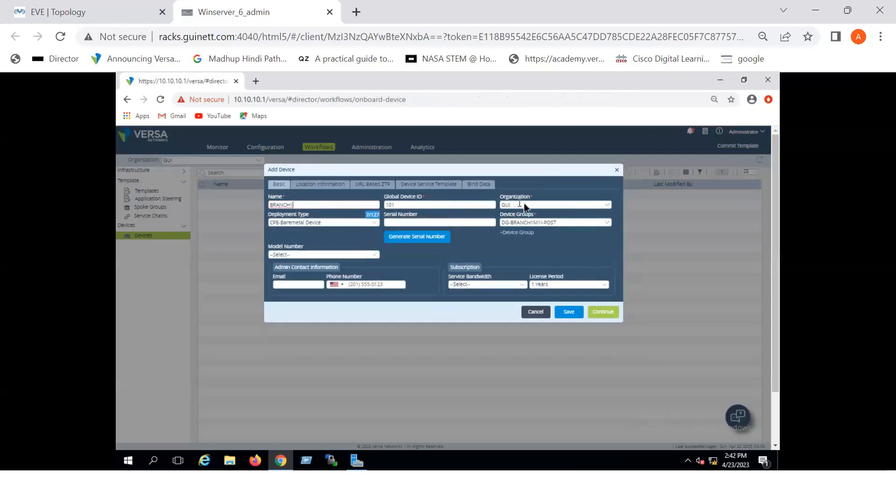
left_click(417, 224)
type("BRANCH1")
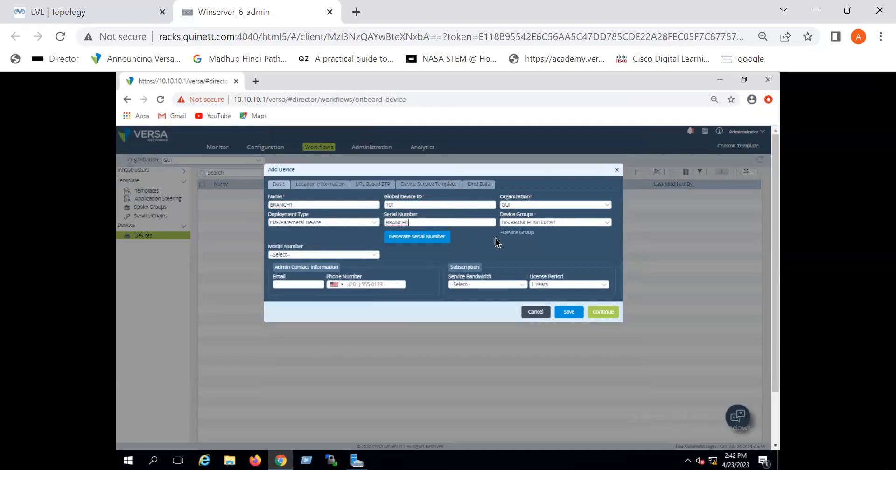
left_click(525, 246)
left_click(482, 285)
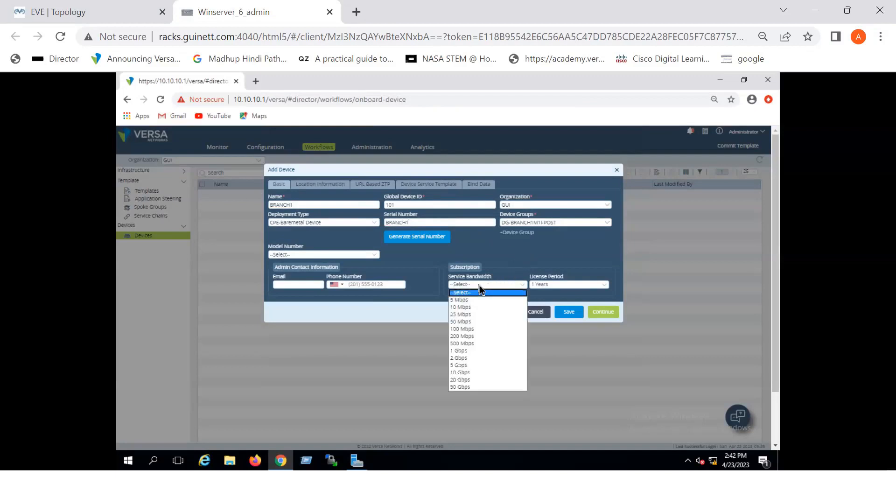
left_click(467, 308)
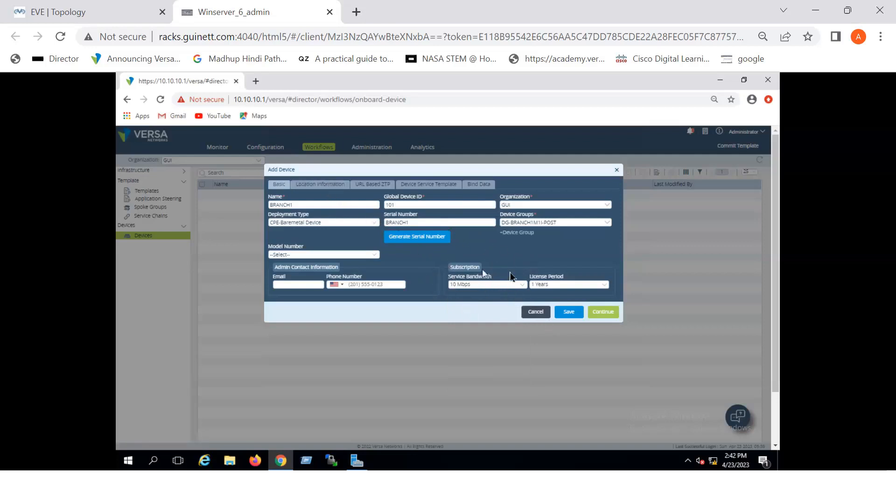
Set the country in the device's location information to india and open its URL-based ZTP settings
left_click(315, 185)
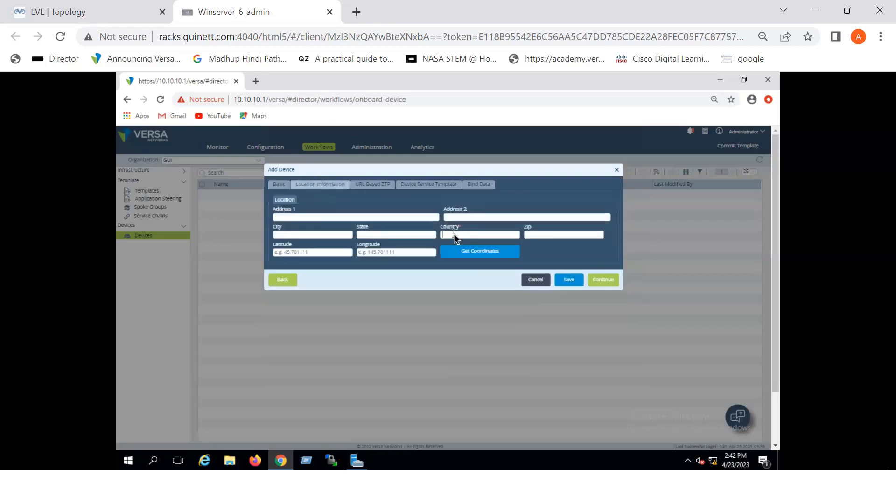
type("india")
left_click(375, 184)
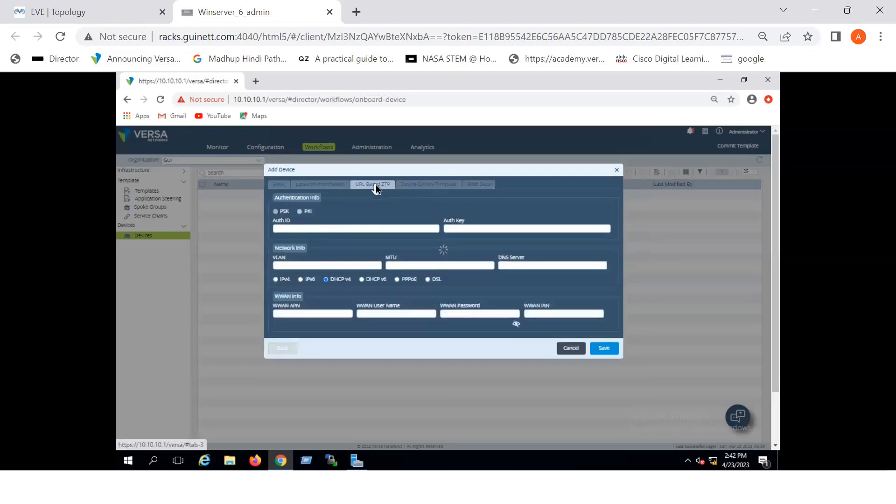